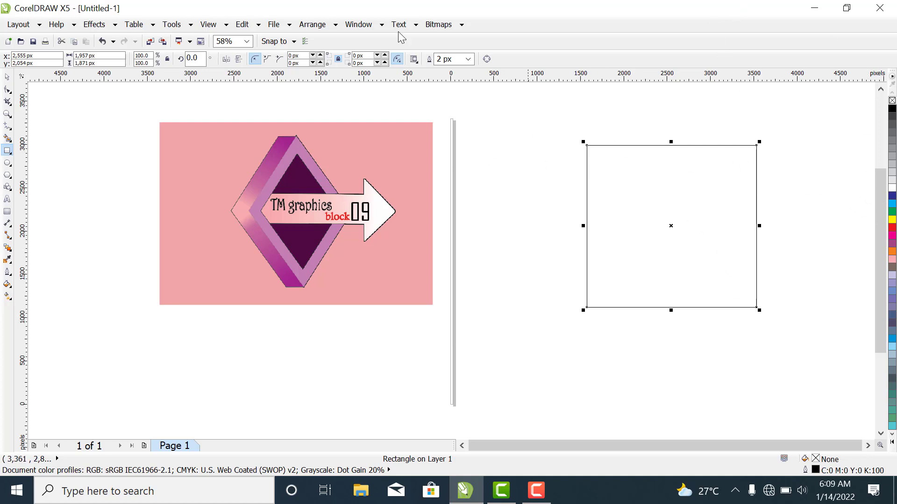
# - Set the rectangle's outline width to 16 px
pyautogui.click(468, 59)
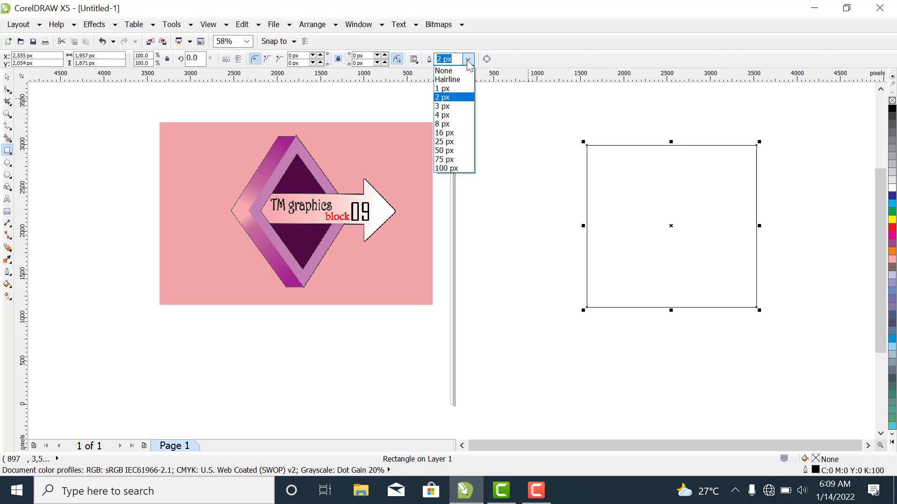
pyautogui.click(445, 134)
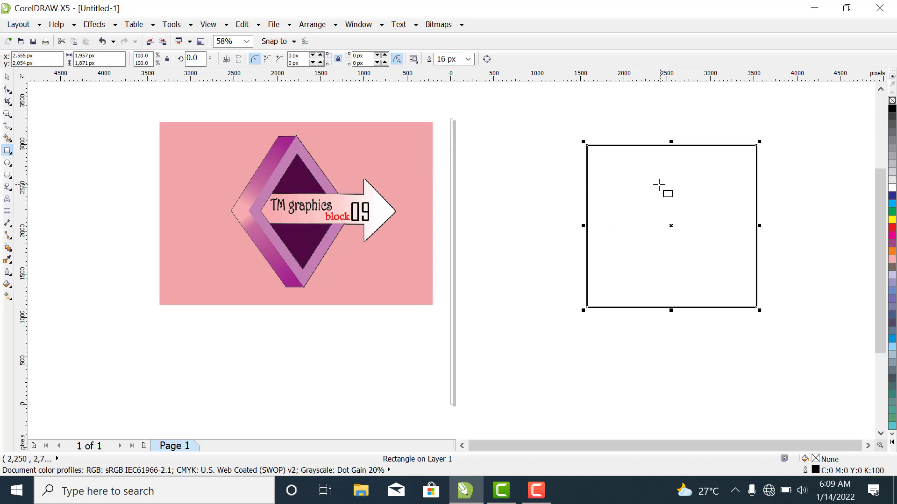
# - Shrink the pink reference image to about 2,119 by 1,417 px and place it in the upper area right of the page
pyautogui.click(7, 76)
pyautogui.moveTo(287, 180)
pyautogui.mouseDown()
pyautogui.moveTo(373, 217)
pyautogui.moveTo(300, 177)
pyautogui.mouseUp()
pyautogui.moveTo(447, 303); pyautogui.dragTo(348, 237)
pyautogui.click(433, 296)
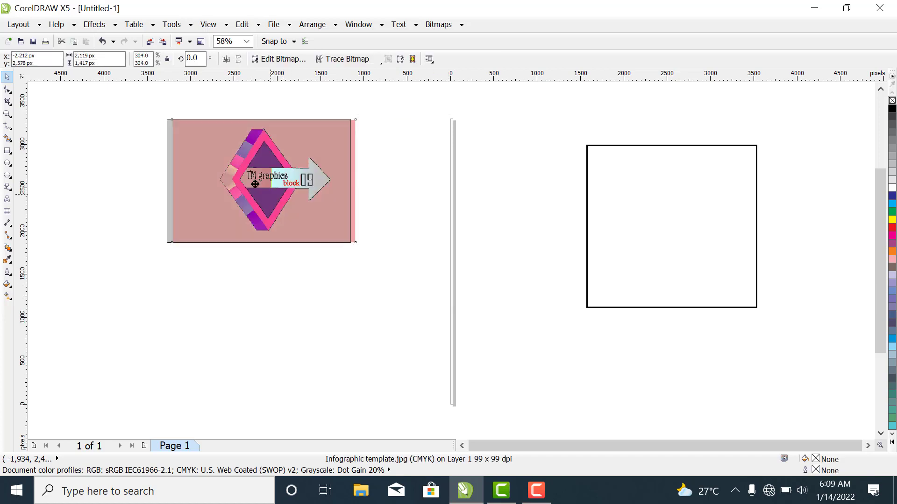
pyautogui.moveTo(279, 196); pyautogui.dragTo(171, 162)
pyautogui.moveTo(683, 204); pyautogui.dragTo(610, 196)
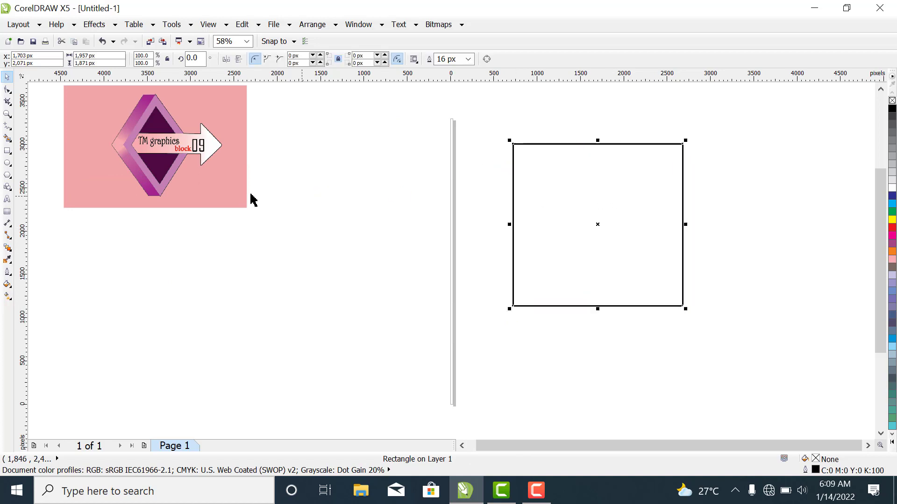
pyautogui.click(234, 195)
pyautogui.moveTo(233, 195); pyautogui.dragTo(839, 193)
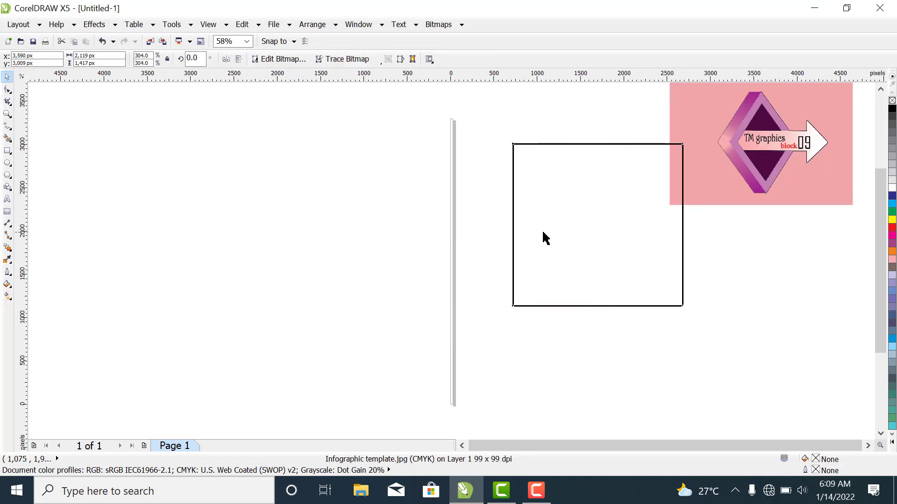
# - Move the rectangle to the empty area left of the page
pyautogui.moveTo(513, 234); pyautogui.dragTo(187, 224)
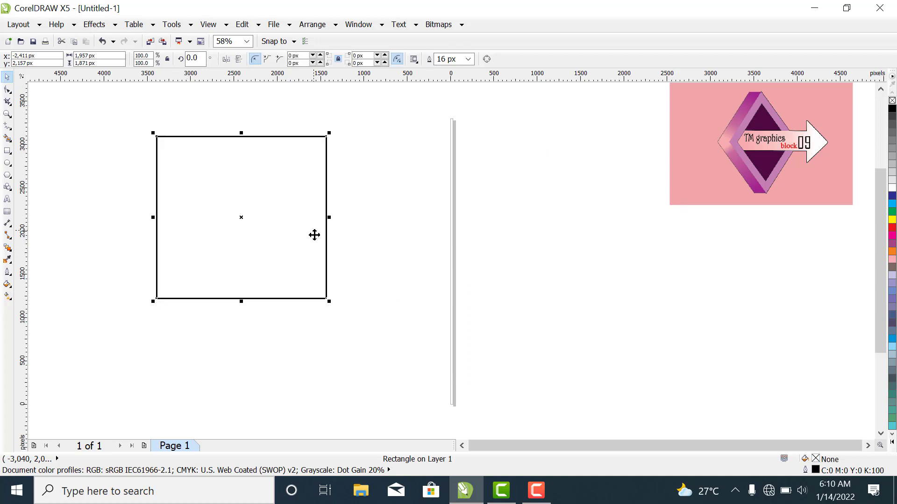
pyautogui.click(386, 232)
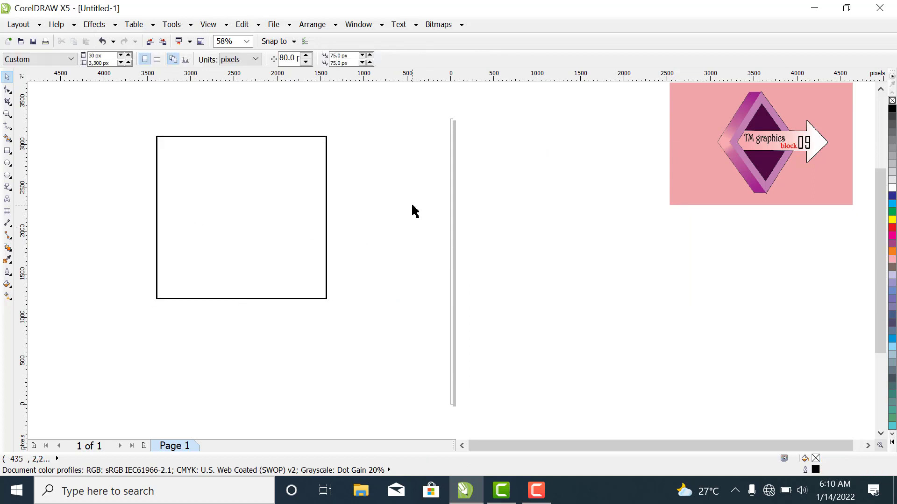
pyautogui.click(243, 210)
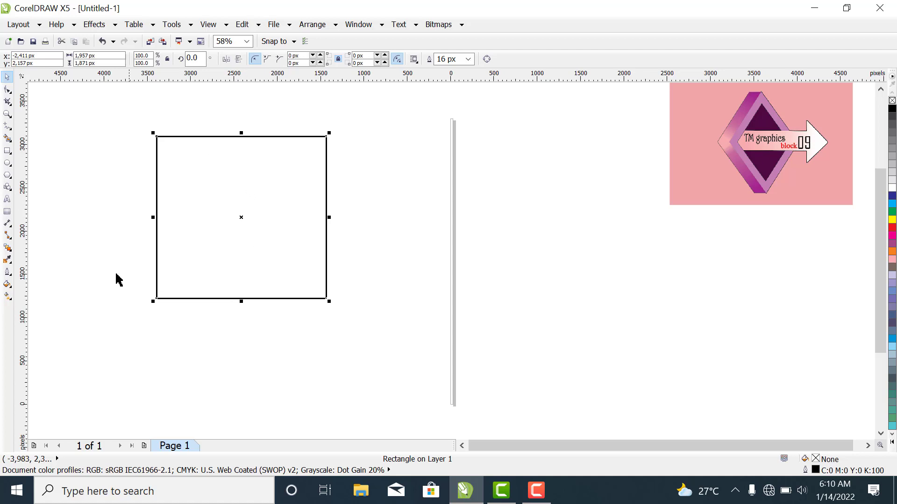
pyautogui.click(382, 164)
# - Rotate the rectangle to about 313.6° so it stands as a diamond, and shift it slightly down
pyautogui.click(248, 197)
pyautogui.click(245, 195)
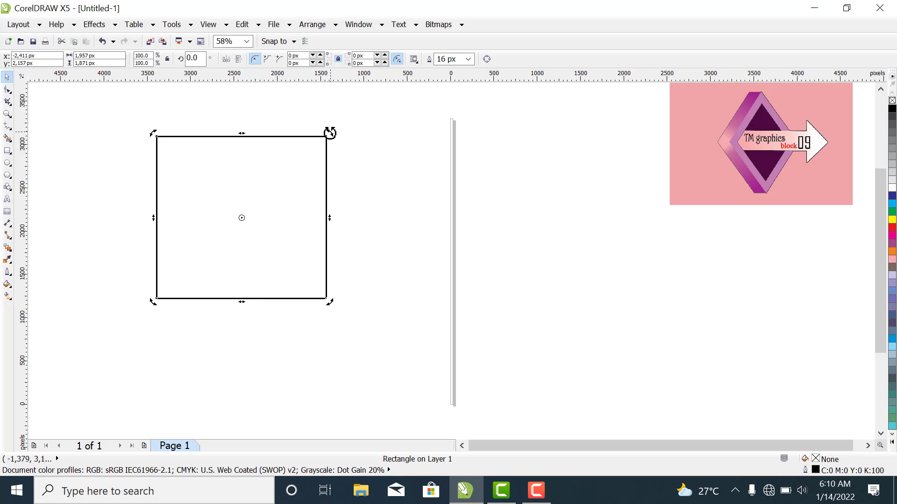
pyautogui.moveTo(330, 132); pyautogui.dragTo(378, 232)
pyautogui.moveTo(273, 209); pyautogui.dragTo(273, 232)
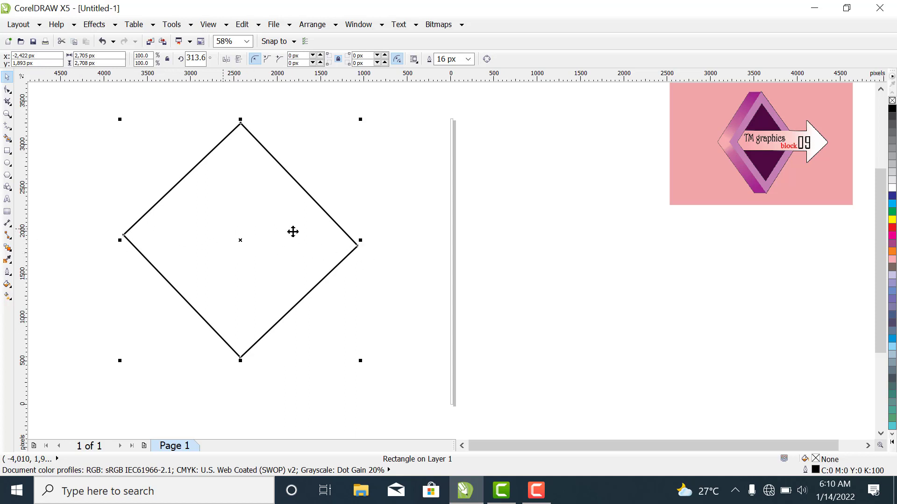
pyautogui.click(358, 250)
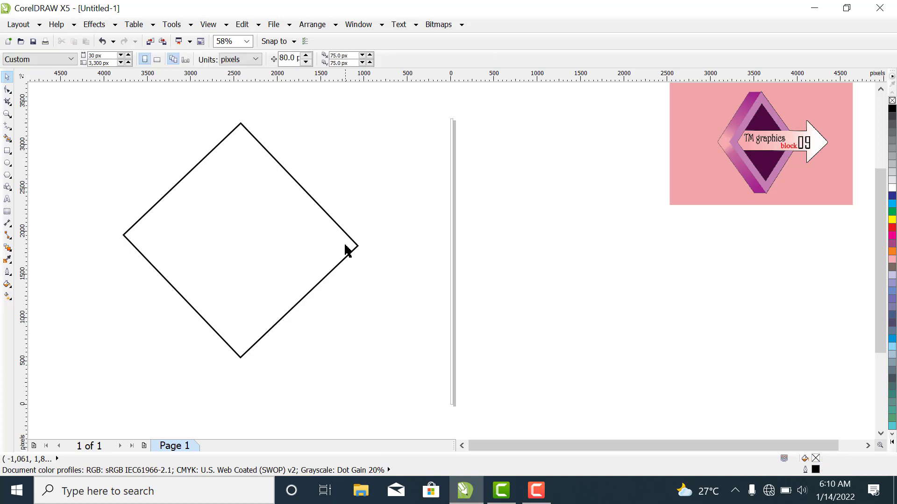
# - Narrow the diamond to a width of about 1,884 px, keeping its height
pyautogui.click(351, 247)
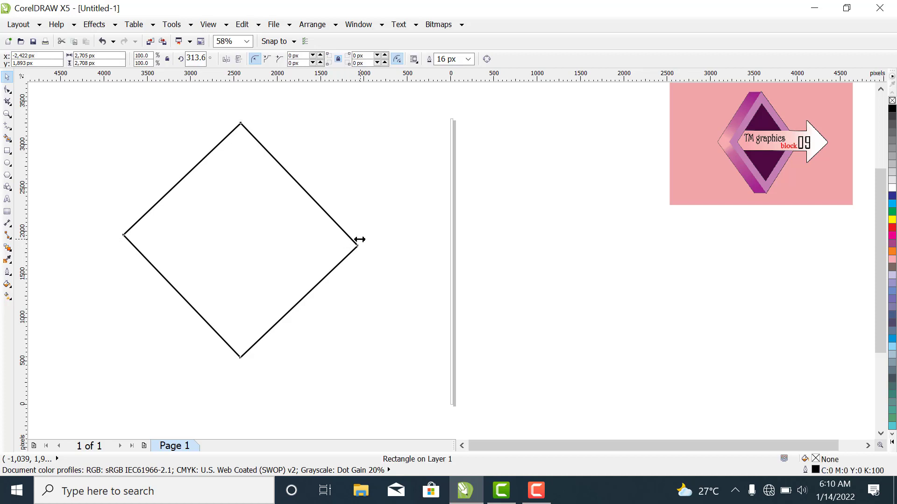
pyautogui.moveTo(359, 239); pyautogui.dragTo(307, 236)
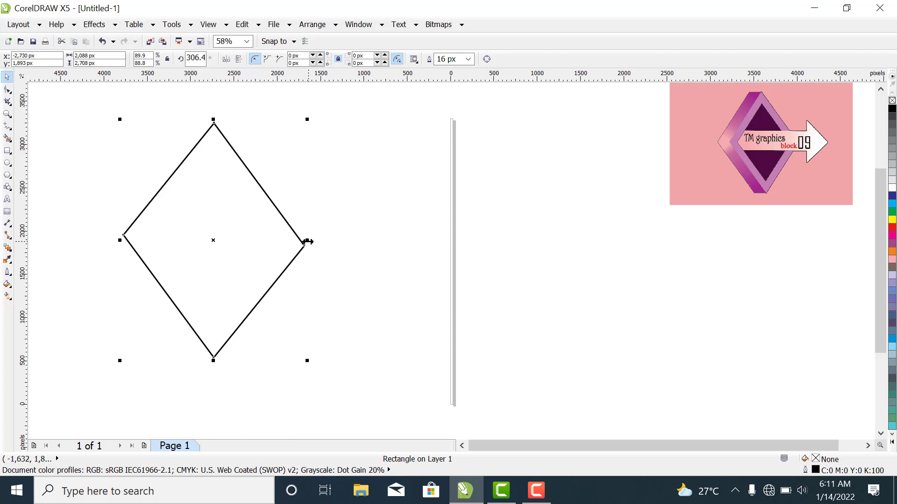
pyautogui.moveTo(307, 242); pyautogui.dragTo(299, 245)
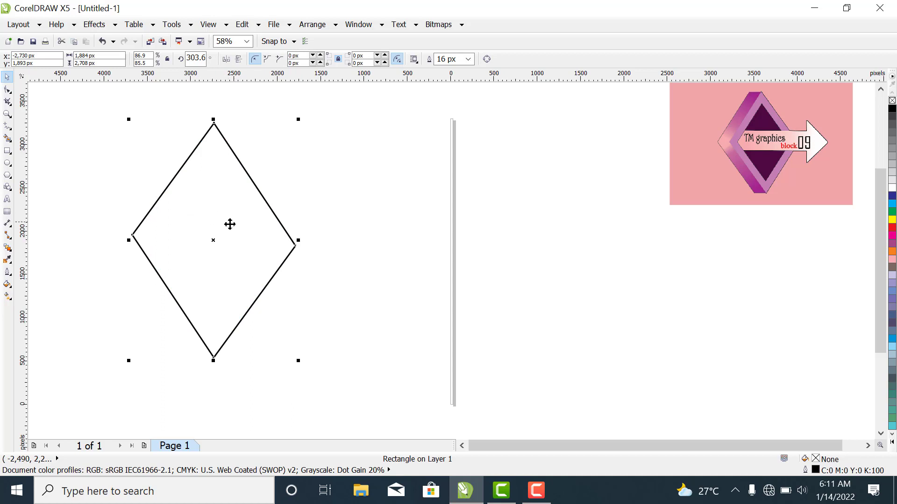
pyautogui.click(368, 200)
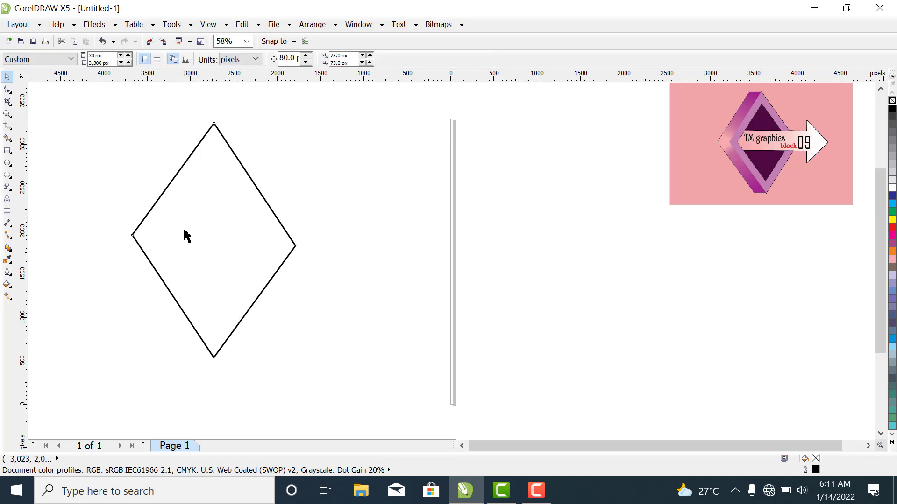
# - Place a copy of the diamond about 436 px to the right of the original at the same height, overlapping it
pyautogui.moveTo(186, 236); pyautogui.dragTo(228, 227)
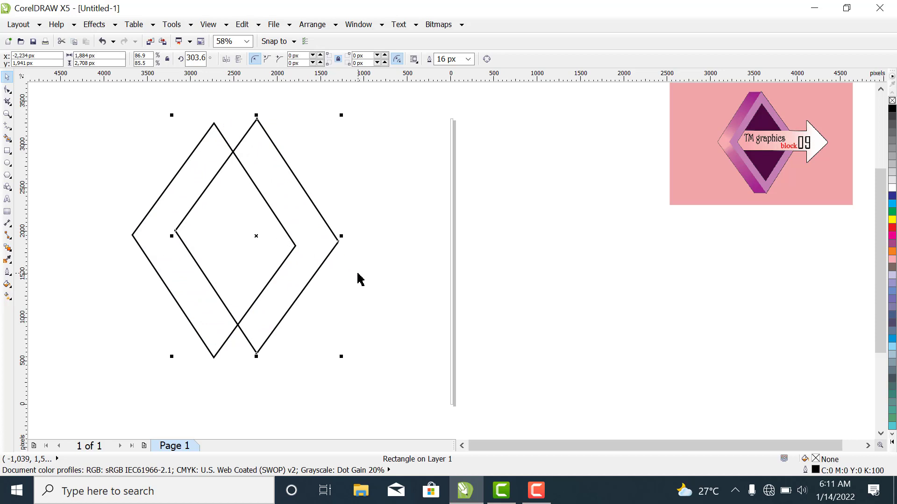
pyautogui.hotkey('ctrl', 'z')
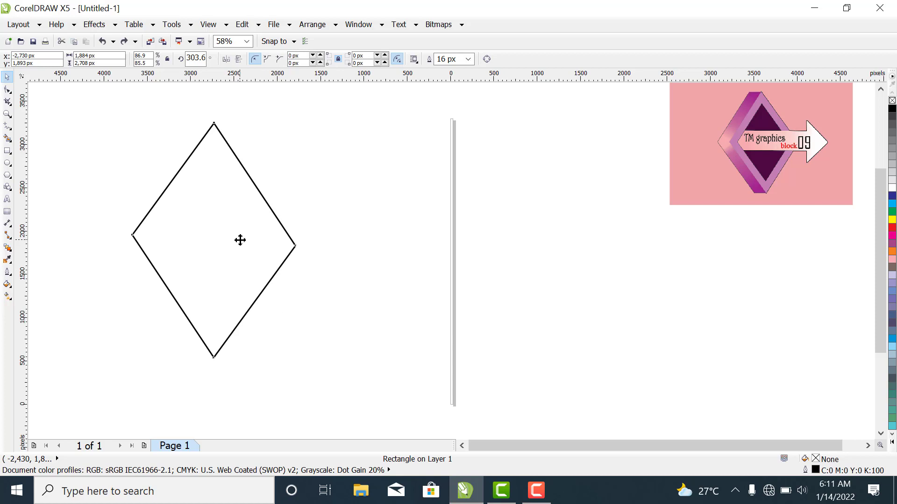
pyautogui.moveTo(241, 240); pyautogui.dragTo(278, 238)
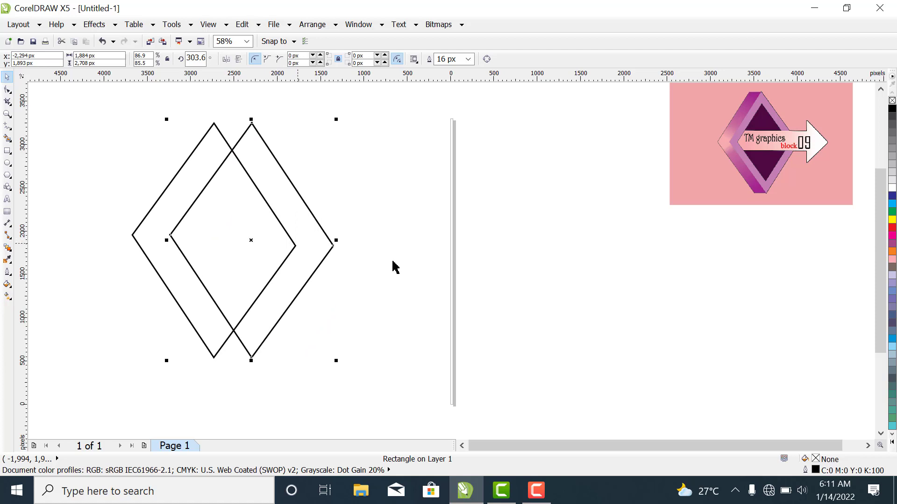
pyautogui.click(441, 272)
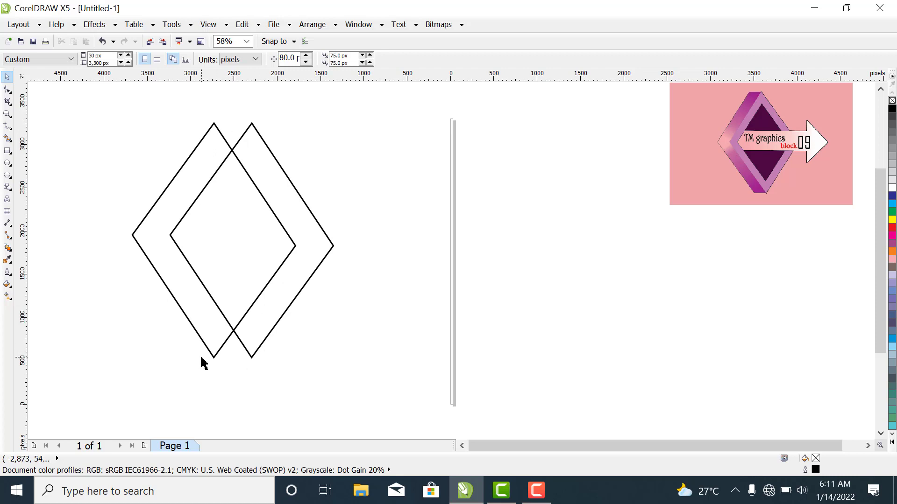
# - Draw a nearly horizontal line about 1,844 px long above the diamonds and set its outline width to 16 px
pyautogui.click(7, 127)
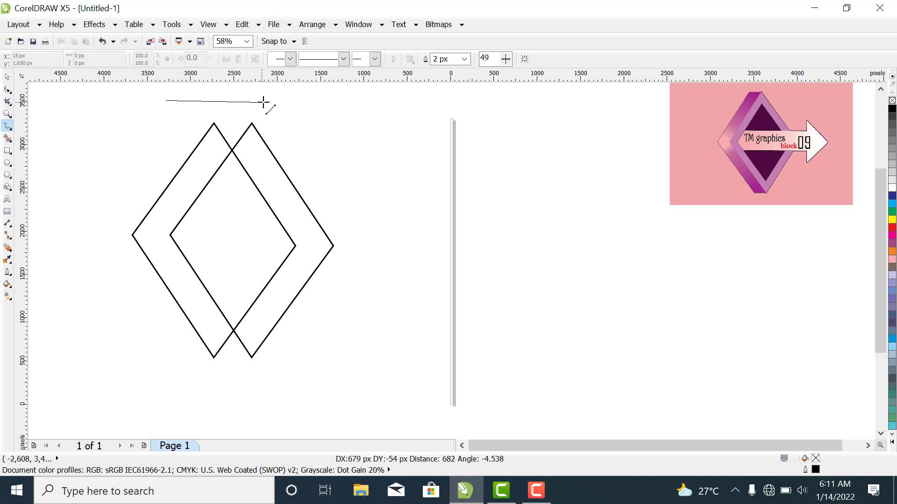
pyautogui.click(326, 102)
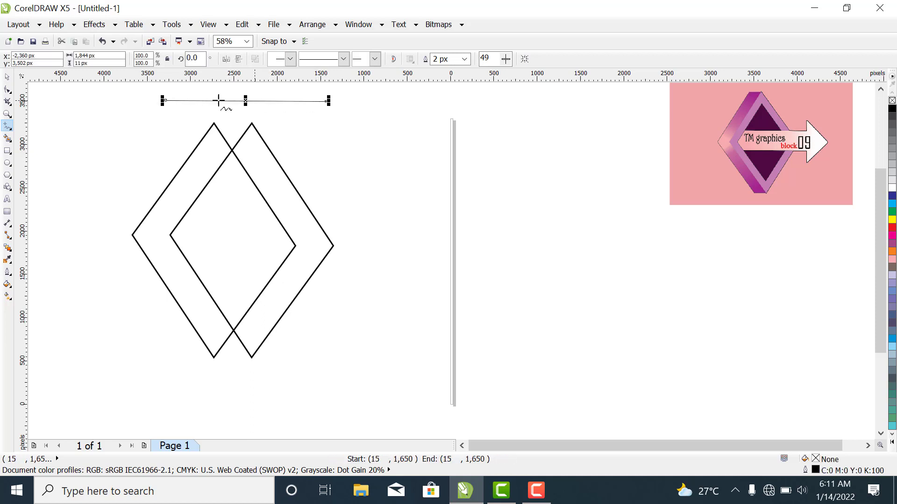
pyautogui.click(465, 59)
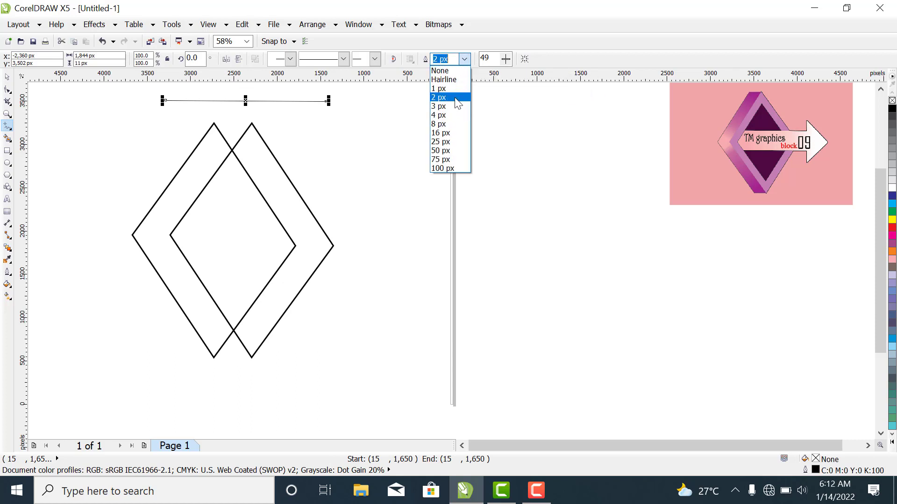
pyautogui.click(450, 125)
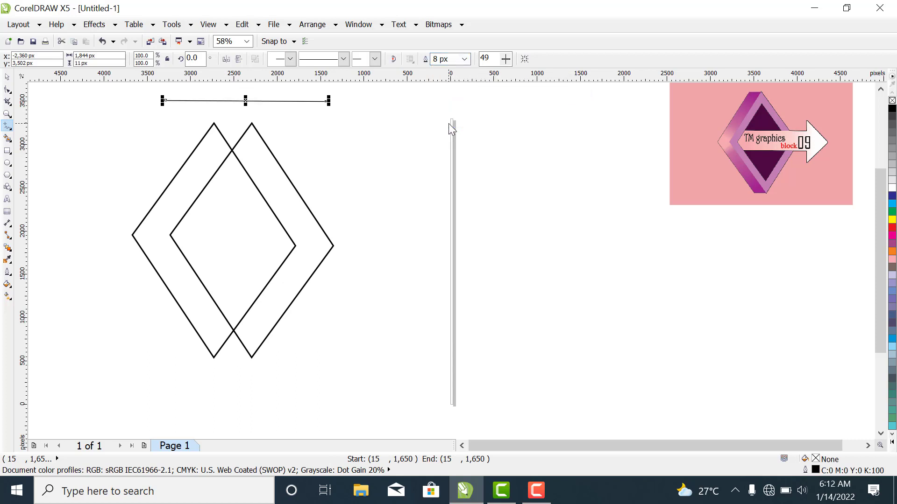
pyautogui.click(465, 60)
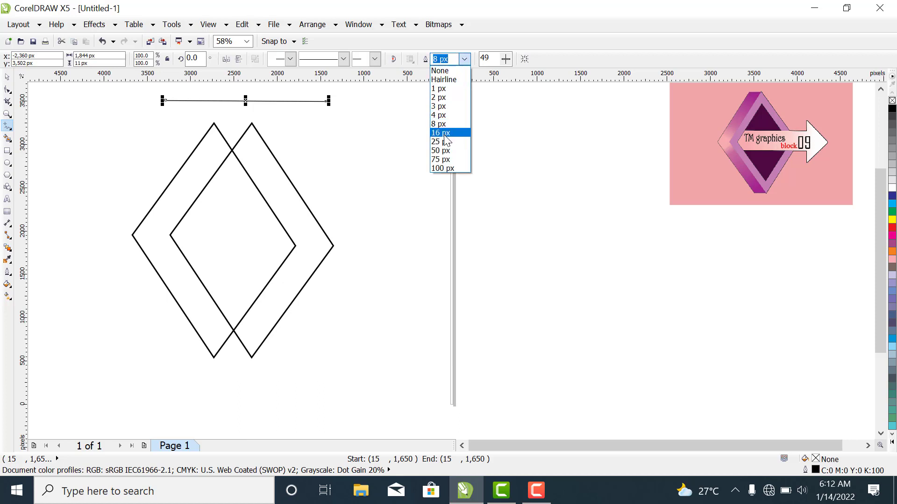
pyautogui.click(444, 133)
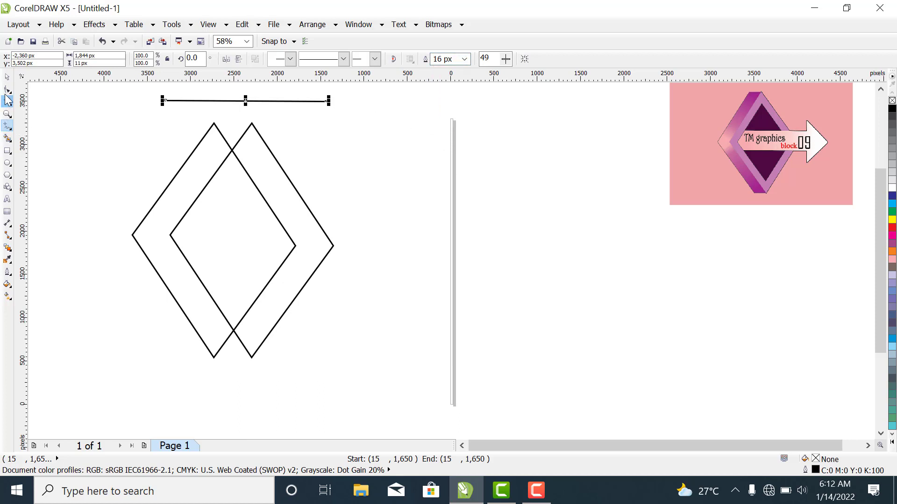
# - Move the line down so it touches the top corners of both diamonds
pyautogui.click(7, 79)
pyautogui.click(320, 144)
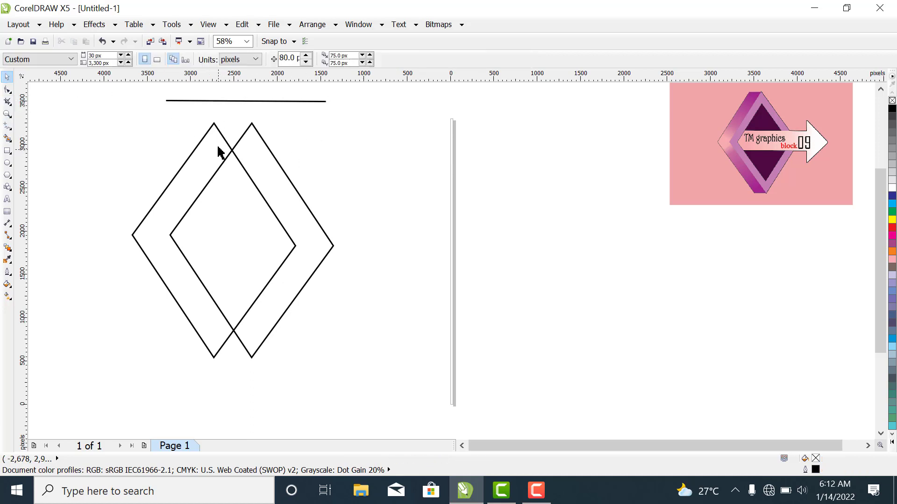
pyautogui.click(240, 101)
pyautogui.moveTo(241, 100); pyautogui.dragTo(237, 125)
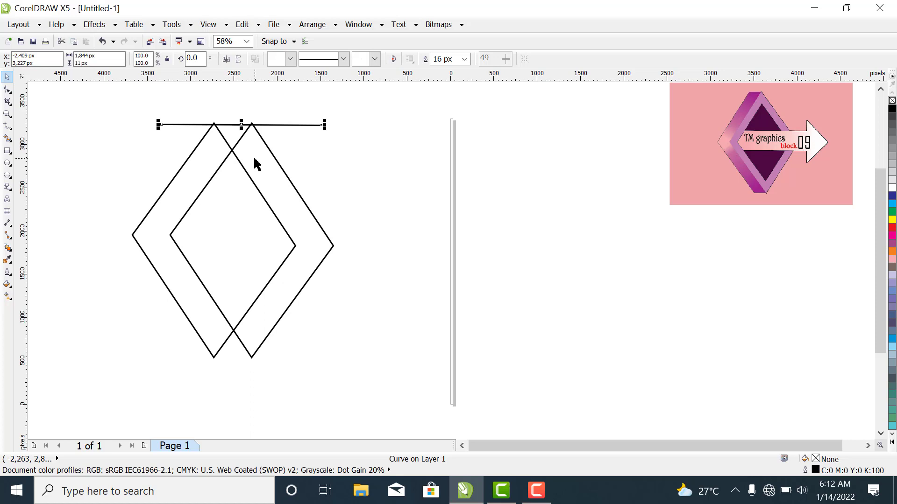
pyautogui.click(377, 161)
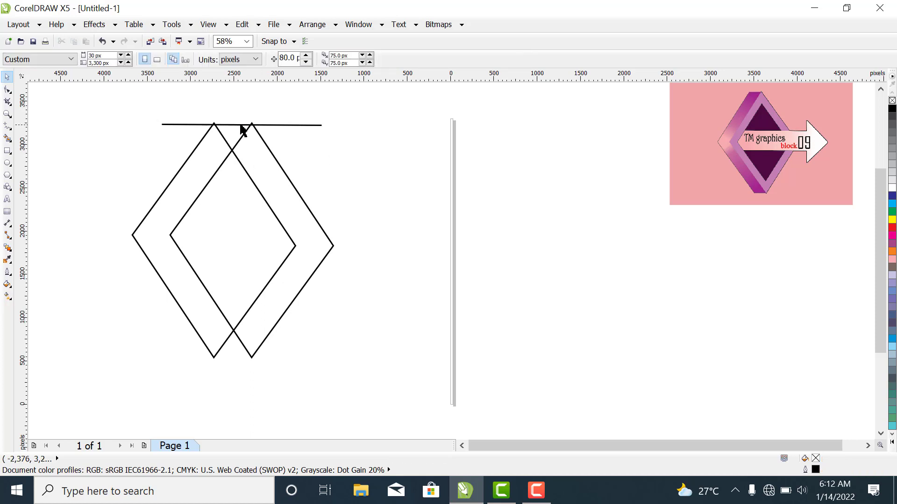
# - Place a copy of the line straight below, touching the bottom corners of both diamonds
pyautogui.click(241, 125)
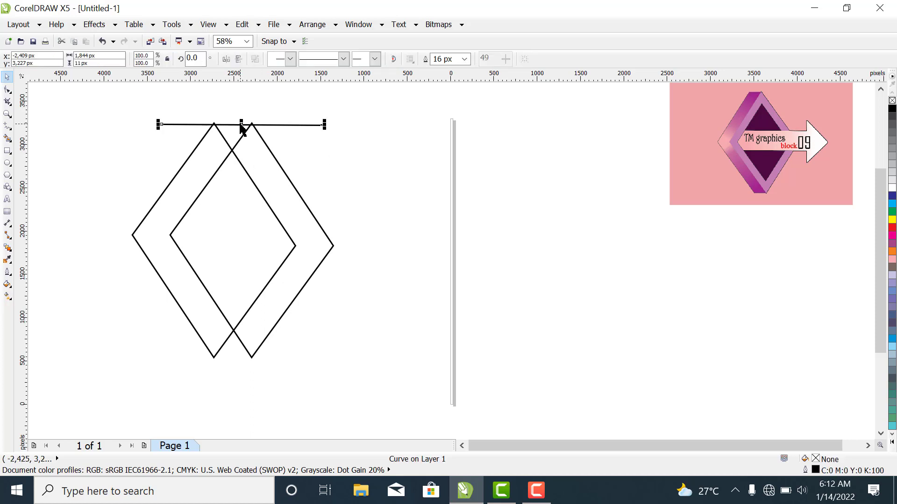
pyautogui.moveTo(241, 125); pyautogui.dragTo(240, 357)
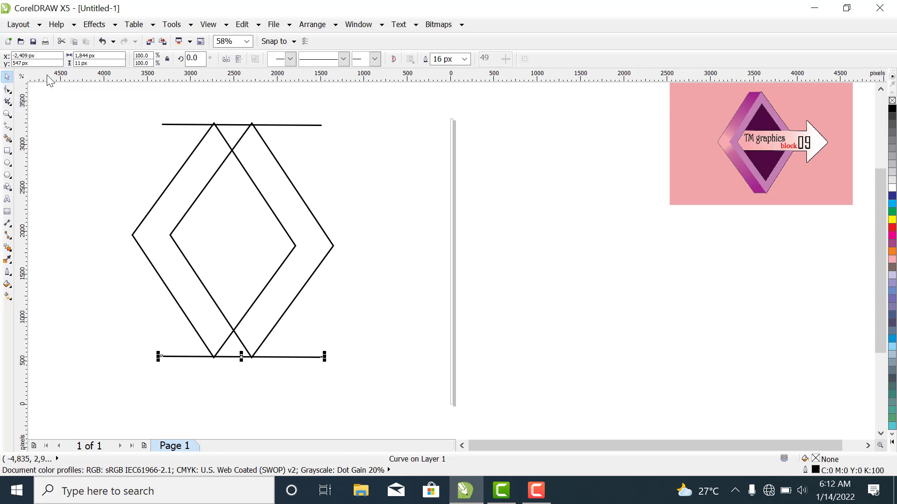
pyautogui.moveTo(83, 123); pyautogui.dragTo(83, 123)
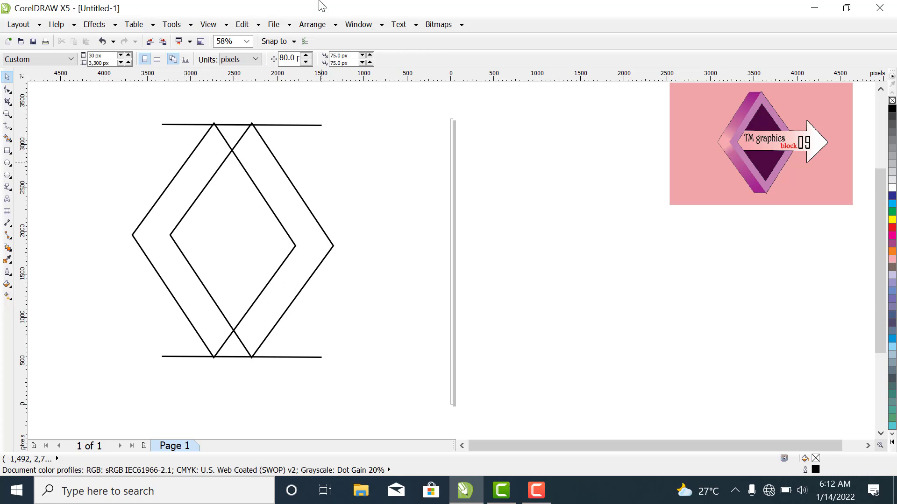
# - Smart-fill the small triangle between the top corners and the left band between the diamonds with pink (C:0 M:40 Y:20 K:0)
pyautogui.click(8, 139)
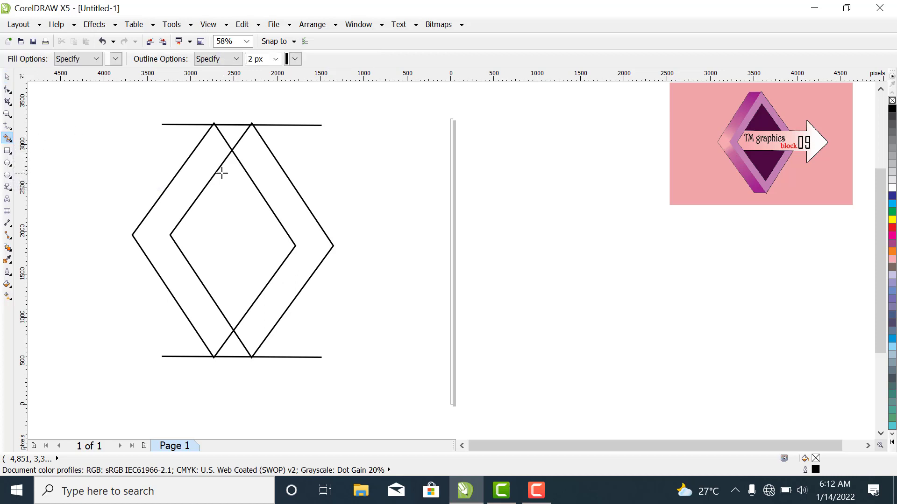
pyautogui.click(115, 59)
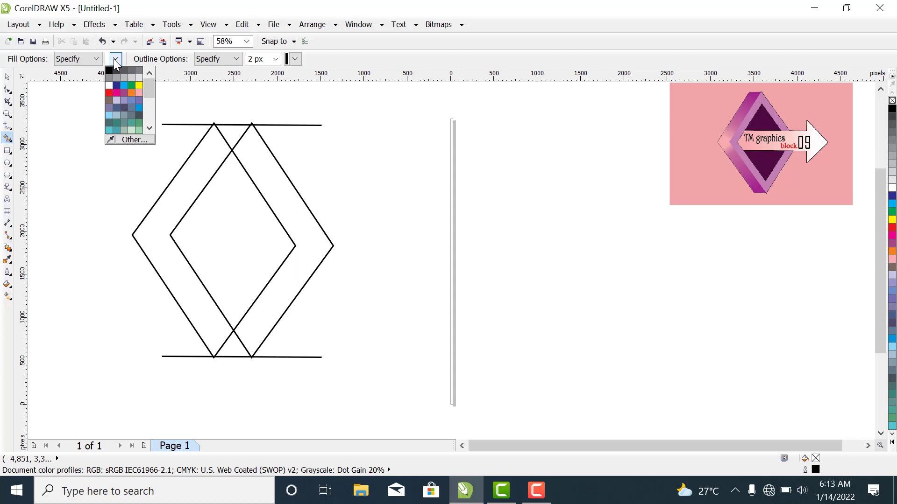
pyautogui.click(139, 93)
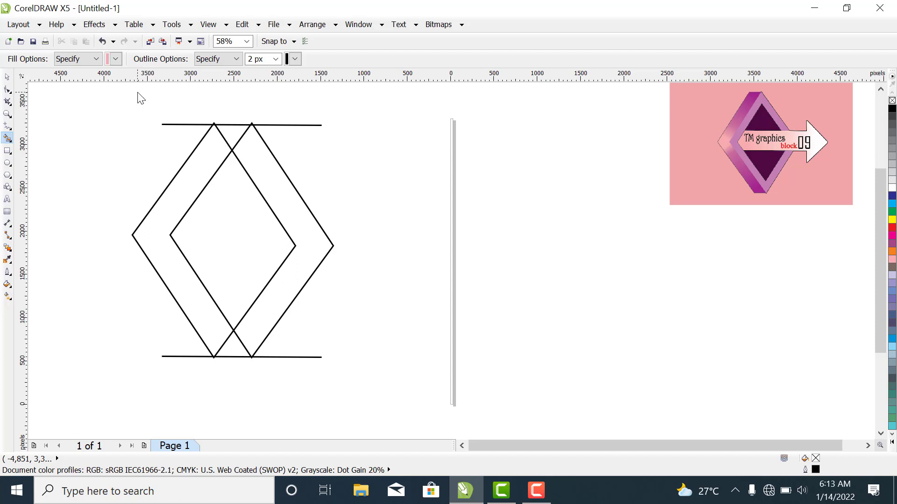
pyautogui.click(231, 136)
pyautogui.click(196, 177)
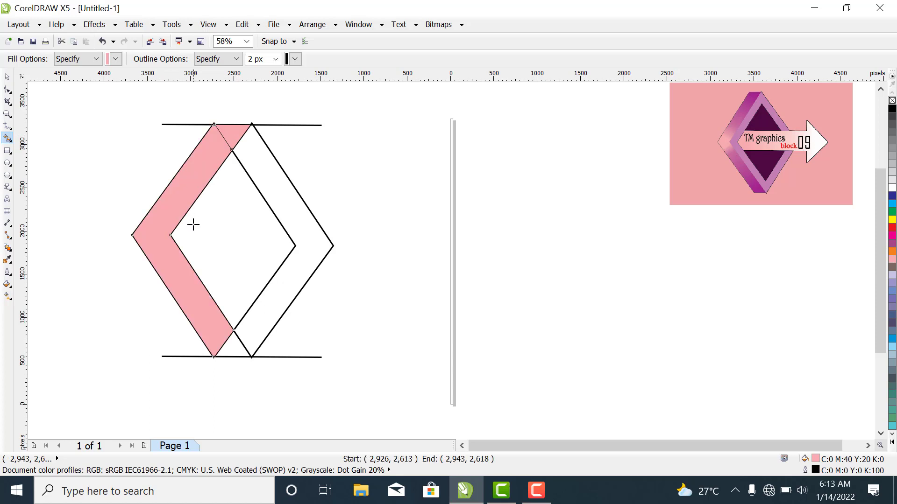
# - Smart-fill the small triangle between the diamonds' bottom corners with the same pink (C:0 M:40 Y:20 K:0)
pyautogui.click(236, 354)
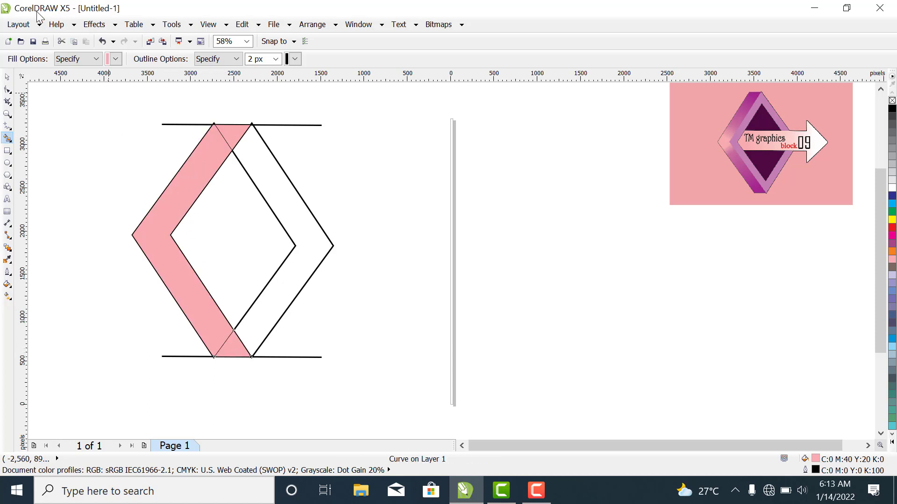
pyautogui.click(7, 76)
pyautogui.click(360, 260)
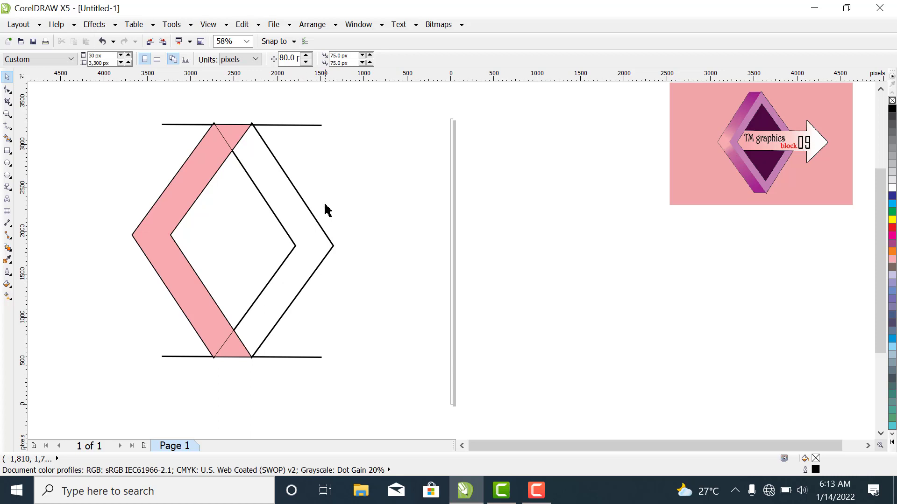
# - Delete the left diamond outline, keeping the pink pieces and the right diamond
pyautogui.click(289, 236)
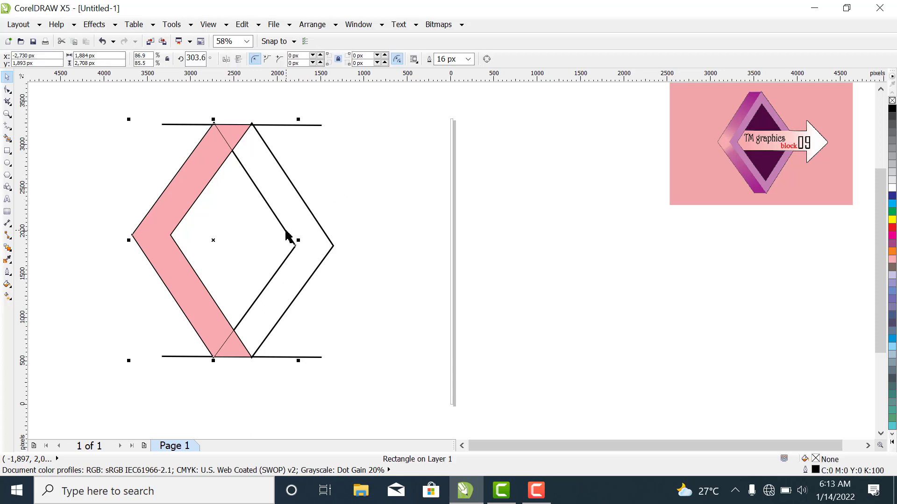
pyautogui.click(307, 226)
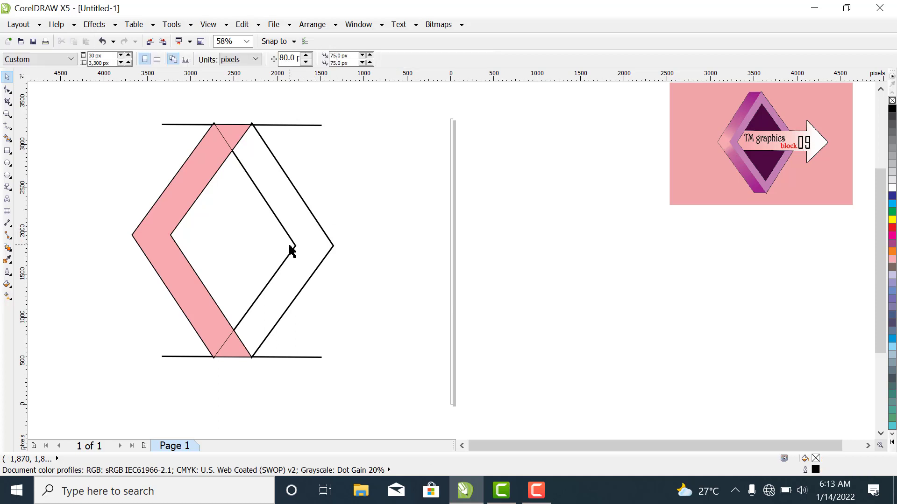
pyautogui.click(294, 247)
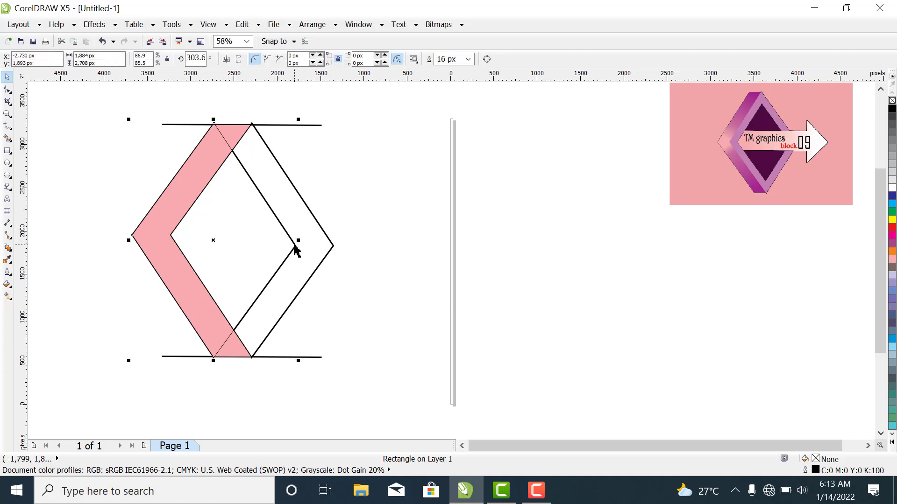
pyautogui.rightClick(295, 245)
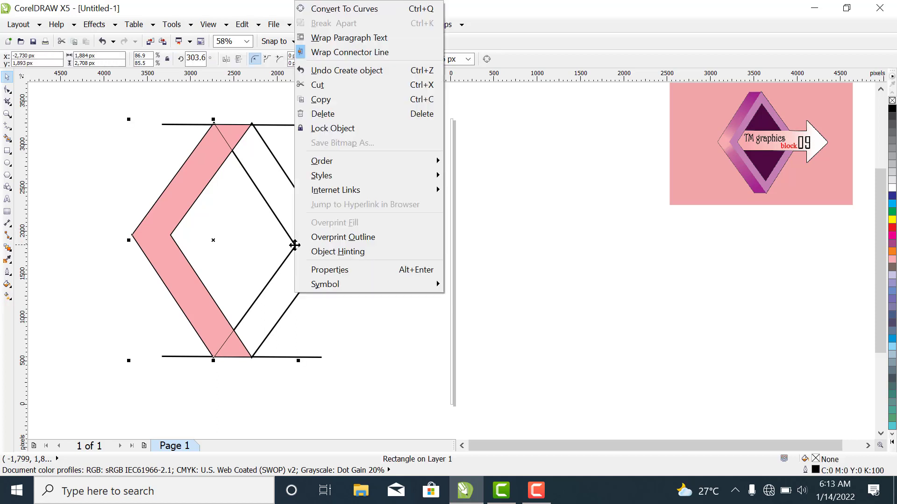
pyautogui.click(333, 114)
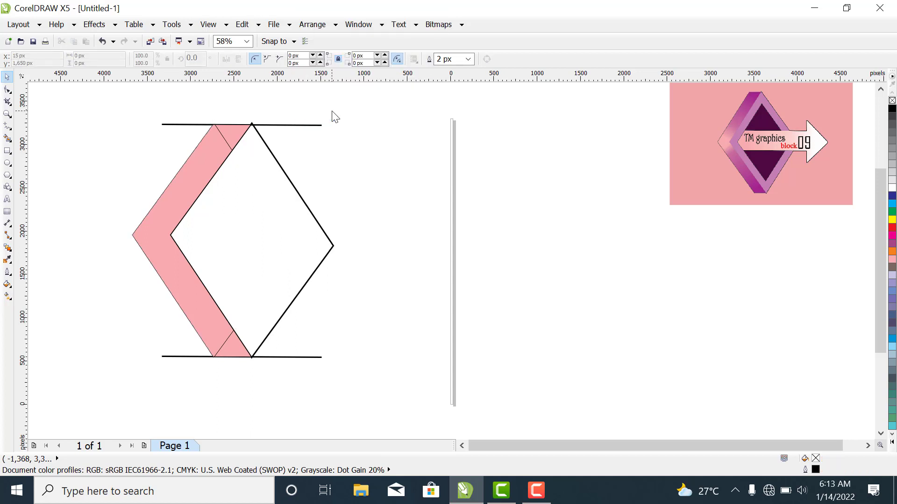
# - Delete the two horizontal guide lines touching the top and bottom corners of the diamond
pyautogui.click(308, 125)
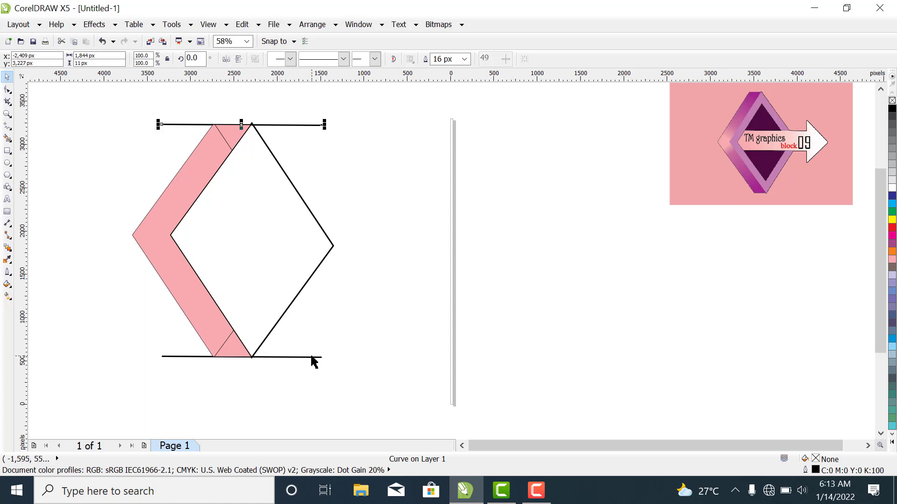
pyautogui.click(348, 161)
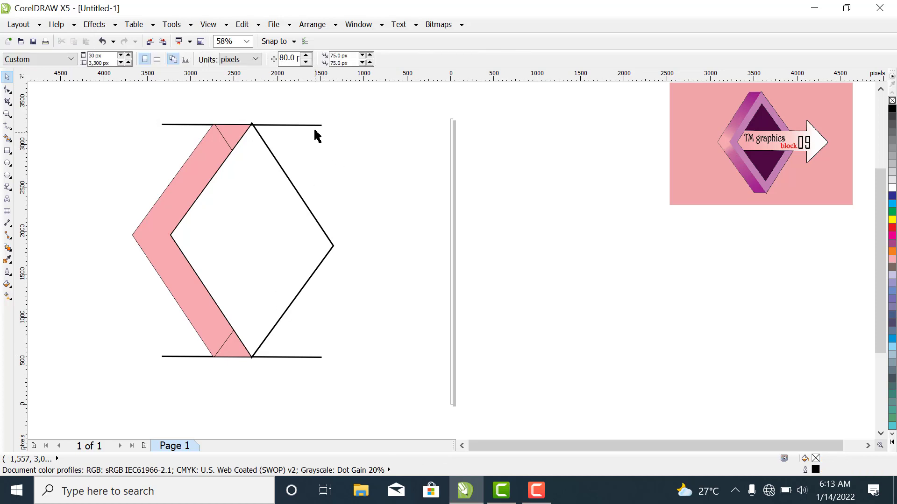
pyautogui.click(317, 125)
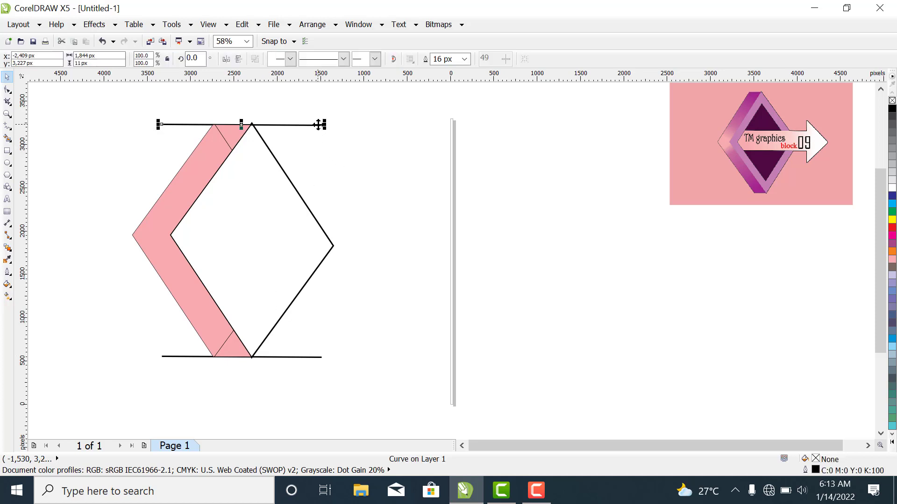
pyautogui.rightClick(319, 125)
pyautogui.click(350, 236)
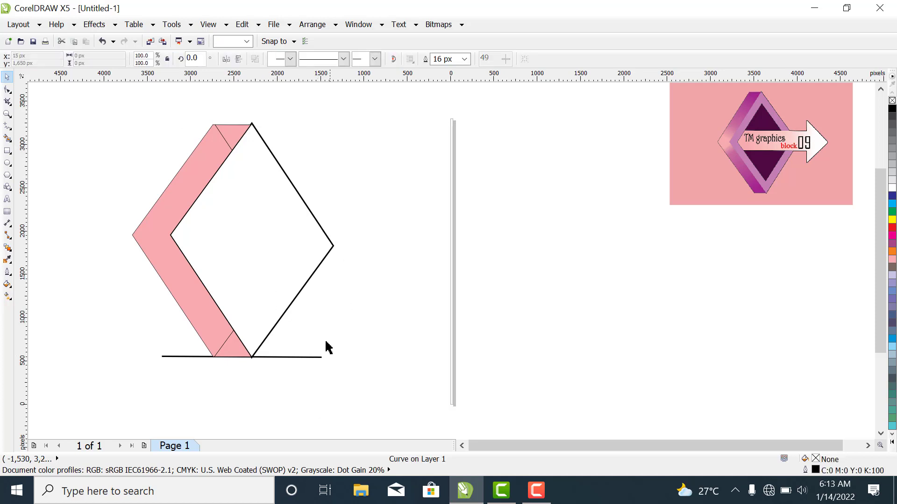
pyautogui.click(318, 357)
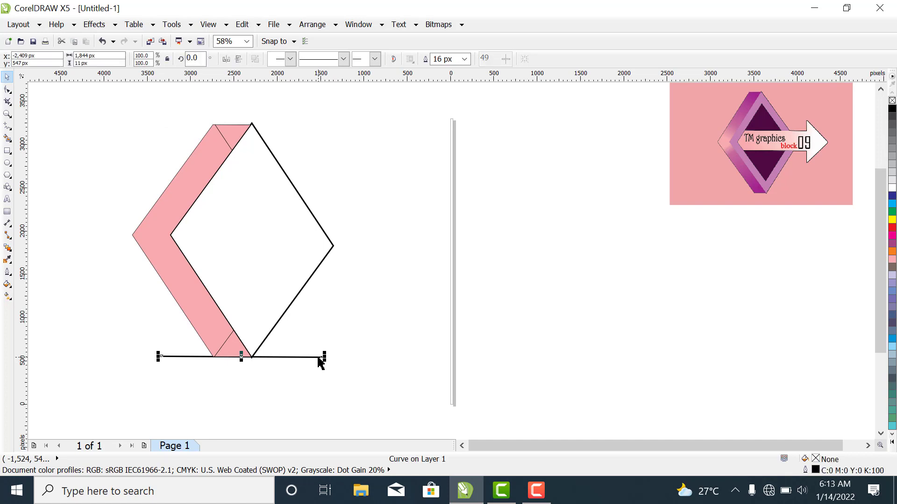
pyautogui.rightClick(318, 358)
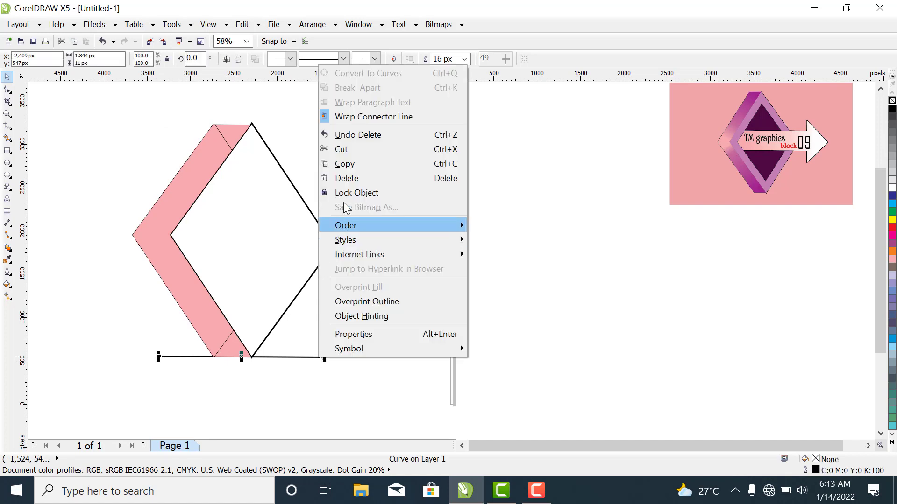
pyautogui.click(349, 180)
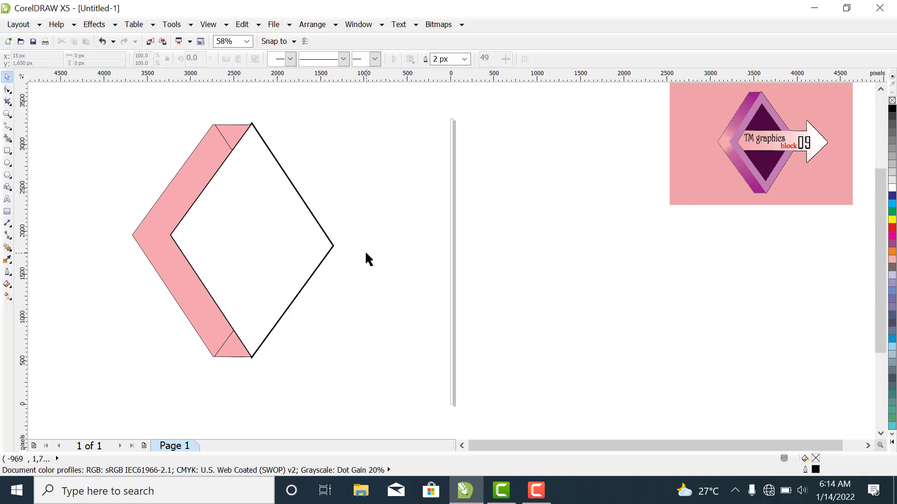
pyautogui.click(236, 357)
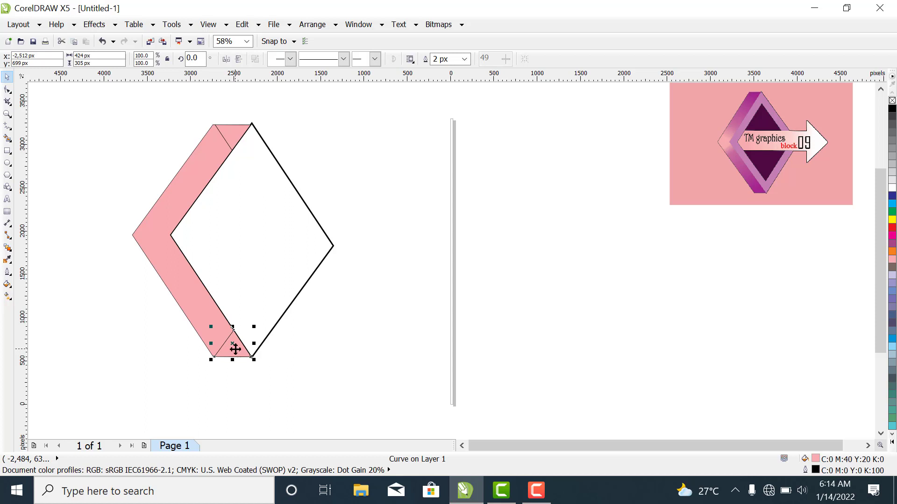
pyautogui.keyDown('shift'); pyautogui.click(196, 295); pyautogui.keyUp('shift')
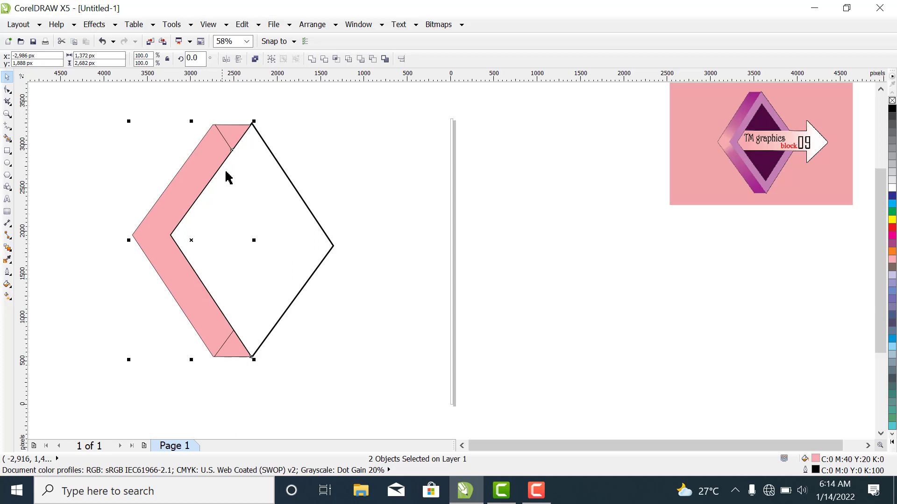
pyautogui.keyDown('shift'); pyautogui.click(237, 137); pyautogui.keyUp('shift')
pyautogui.click(397, 187)
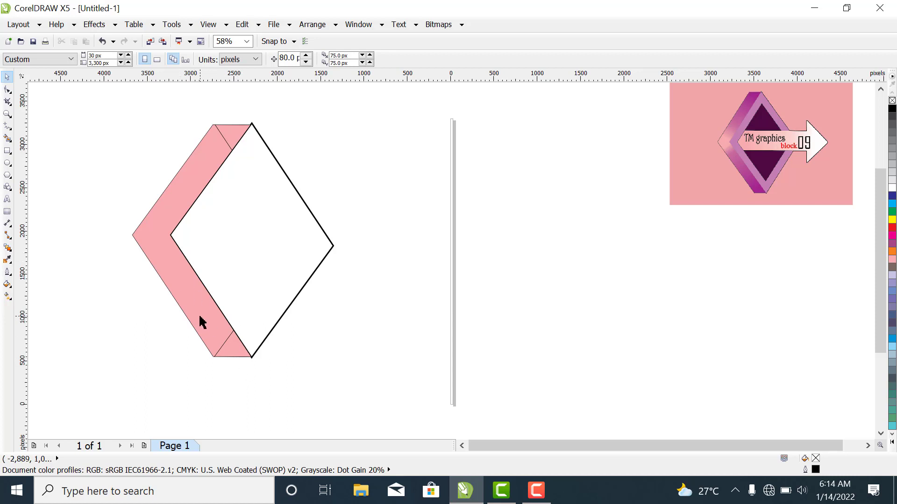
# - Weld the three pink pieces, the left band and both small triangles, into one shape
pyautogui.click(232, 353)
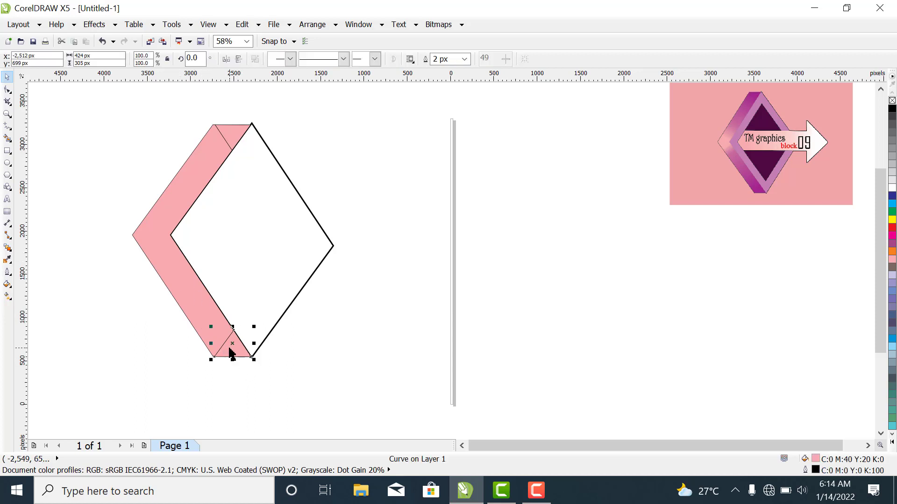
pyautogui.click(191, 291)
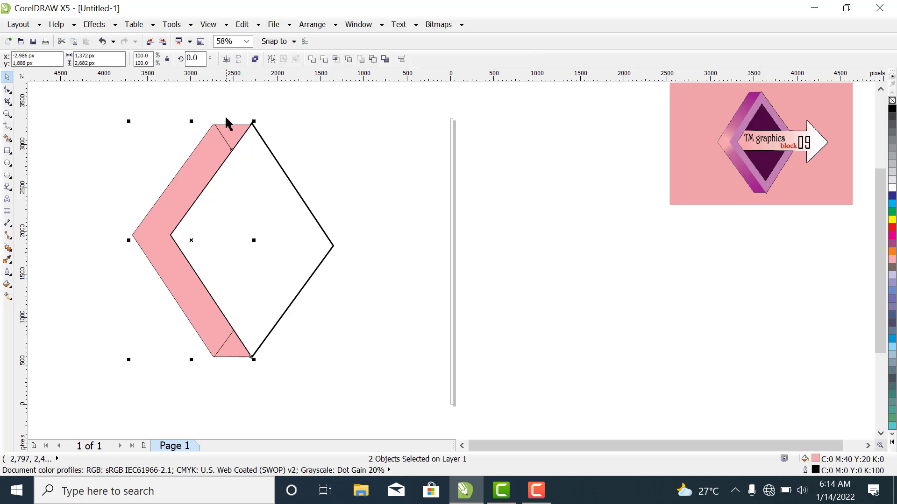
pyautogui.keyDown('shift'); pyautogui.click(229, 135); pyautogui.keyUp('shift')
pyautogui.click(312, 59)
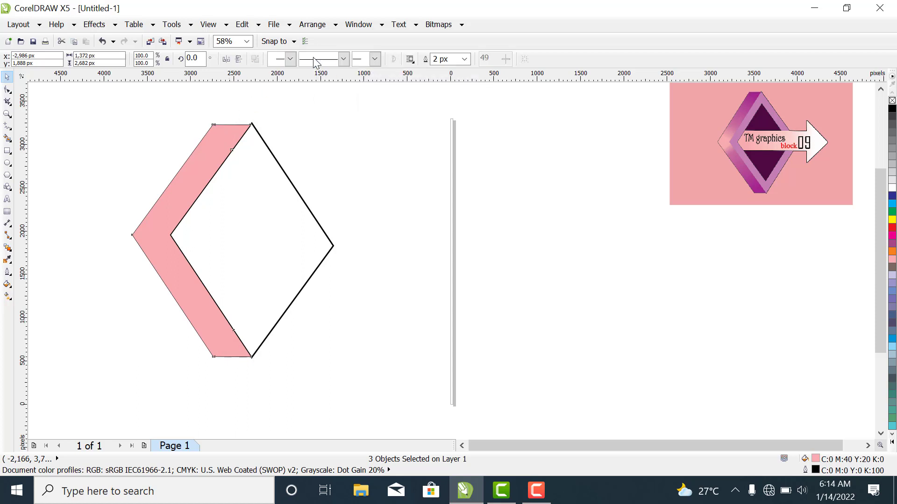
pyautogui.click(386, 225)
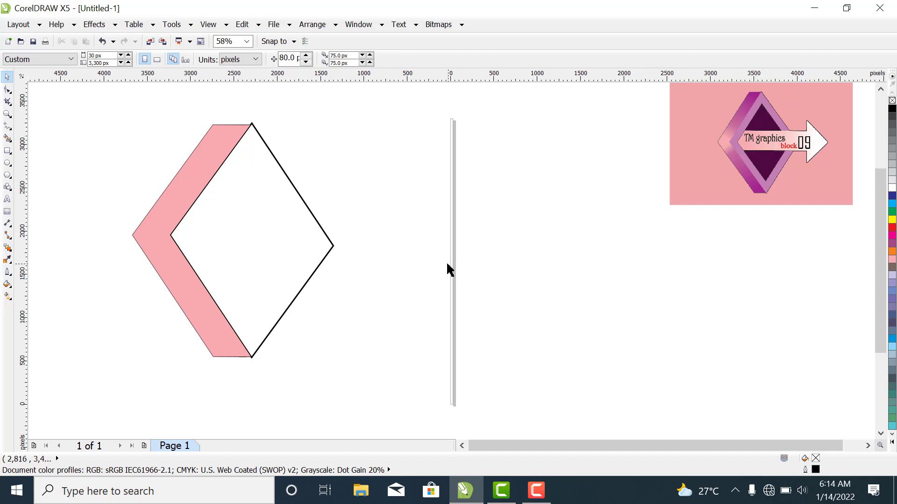
# - Try placing a same-size copy of the diamond about 863 px to its right, and undo it
pyautogui.click(282, 172)
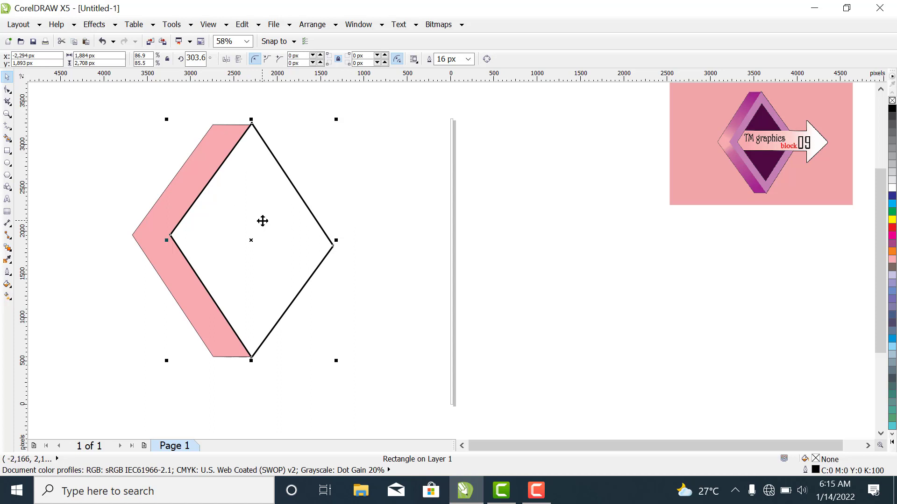
pyautogui.moveTo(260, 214); pyautogui.dragTo(336, 215)
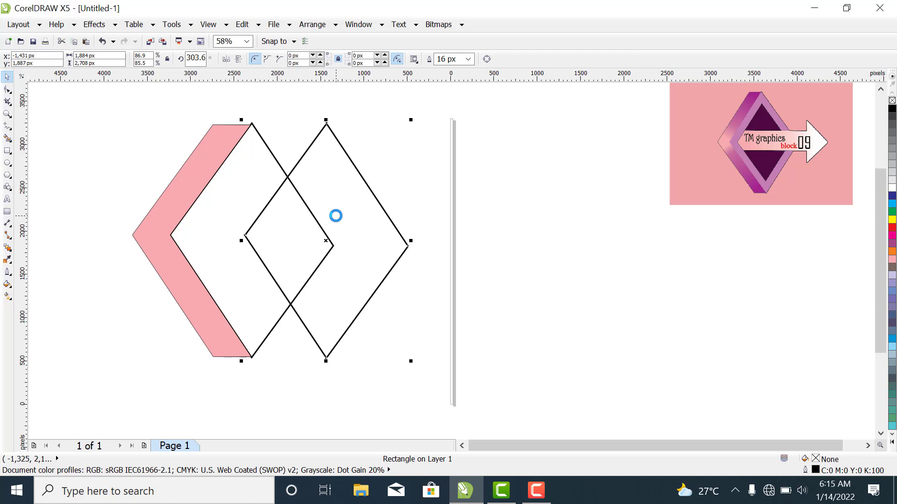
pyautogui.hotkey('ctrl', 'z')
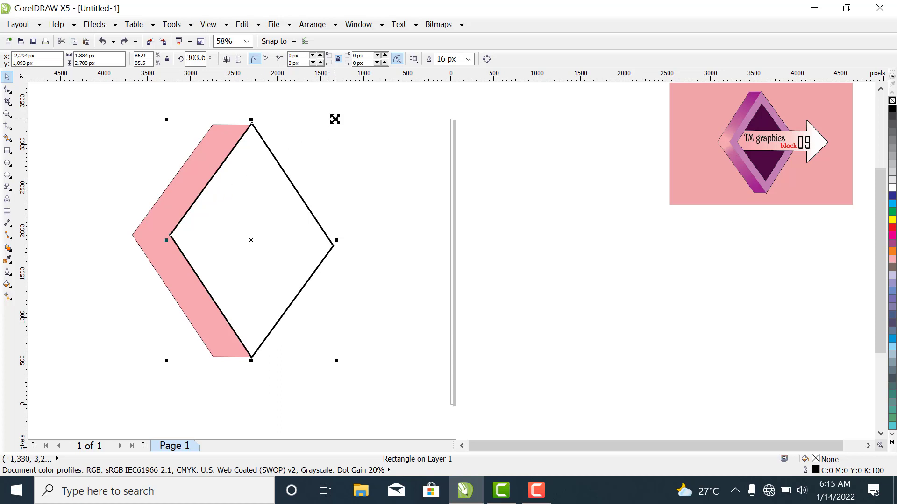
# - Place a scaled-down copy of the diamond, about 1,377 by 1,979 px, centred inside the original
pyautogui.moveTo(335, 119); pyautogui.dragTo(316, 148)
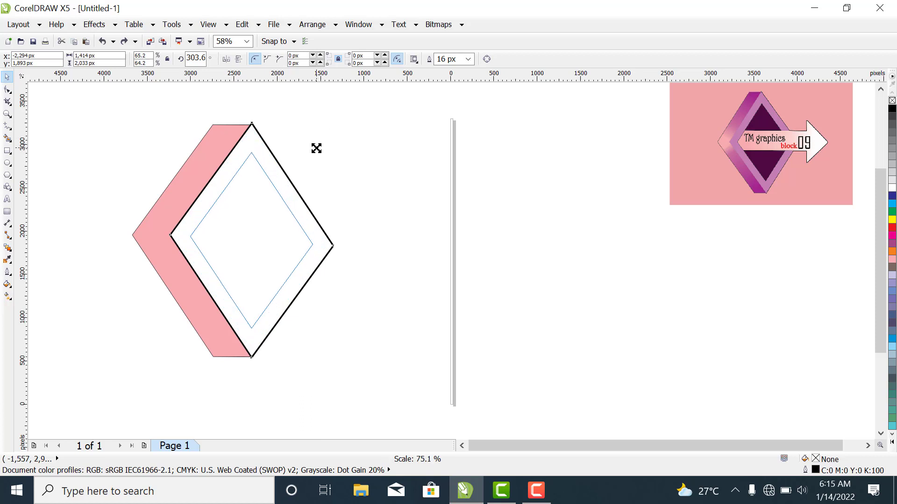
pyautogui.moveTo(316, 148); pyautogui.dragTo(315, 150)
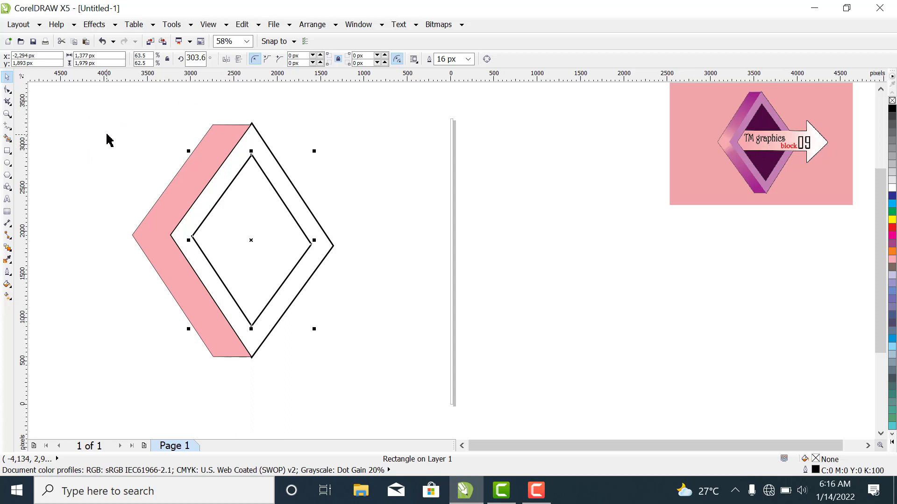
pyautogui.click(354, 162)
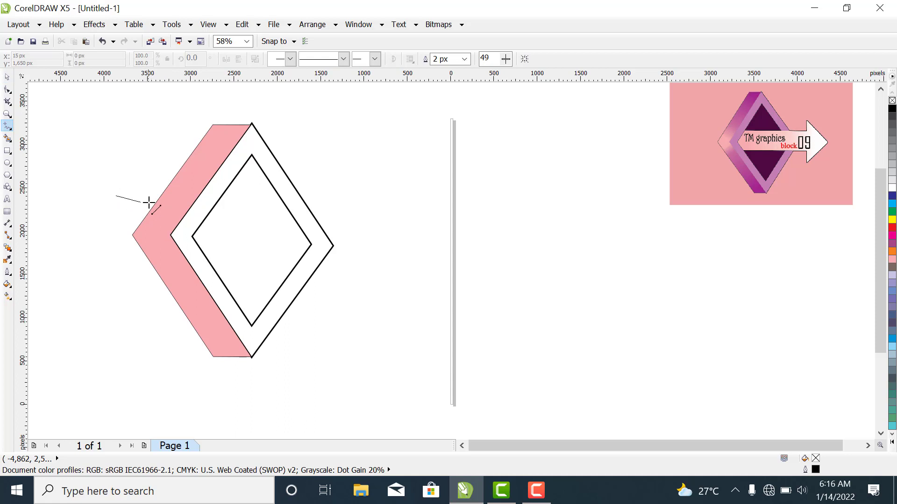
# - Draw a nearly horizontal line about 3,467 px long across the upper half of the diamonds and set its outline width to 16 px
pyautogui.click(417, 198)
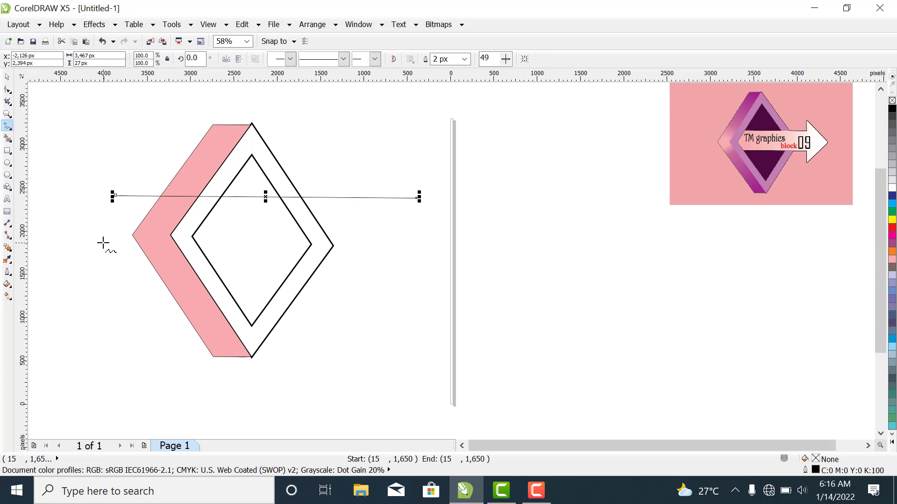
pyautogui.click(7, 77)
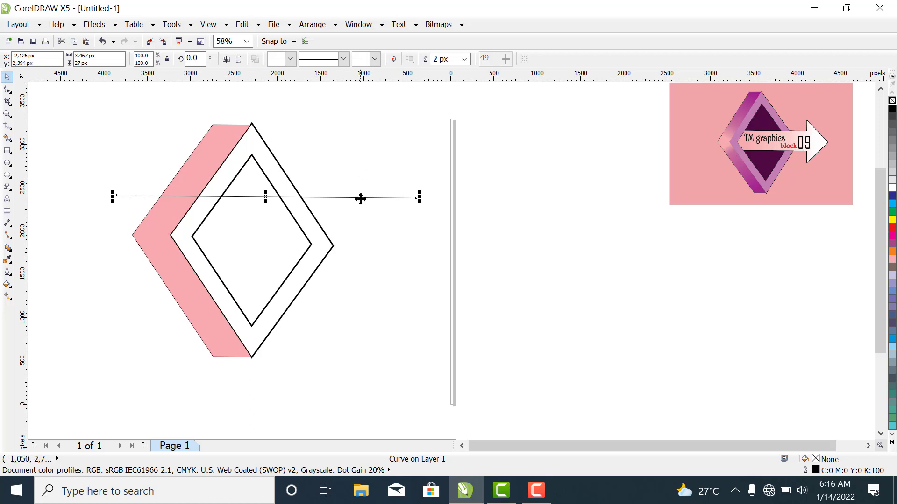
pyautogui.click(464, 59)
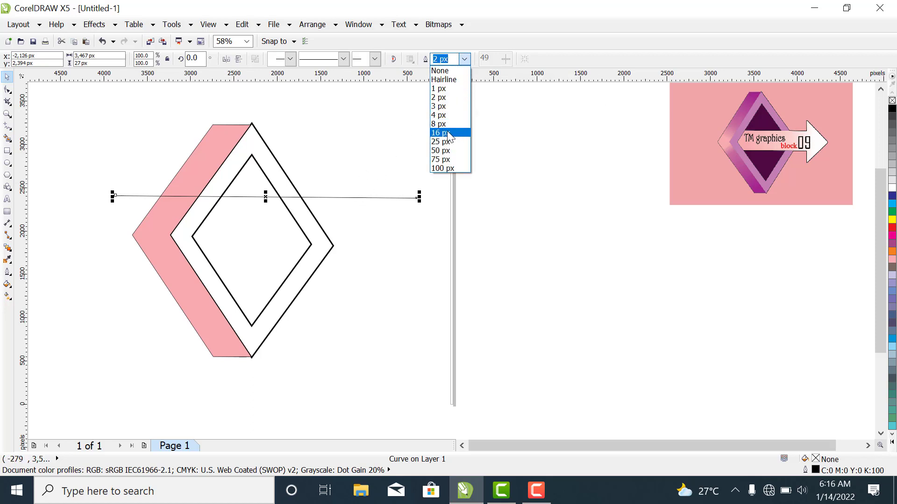
pyautogui.click(447, 133)
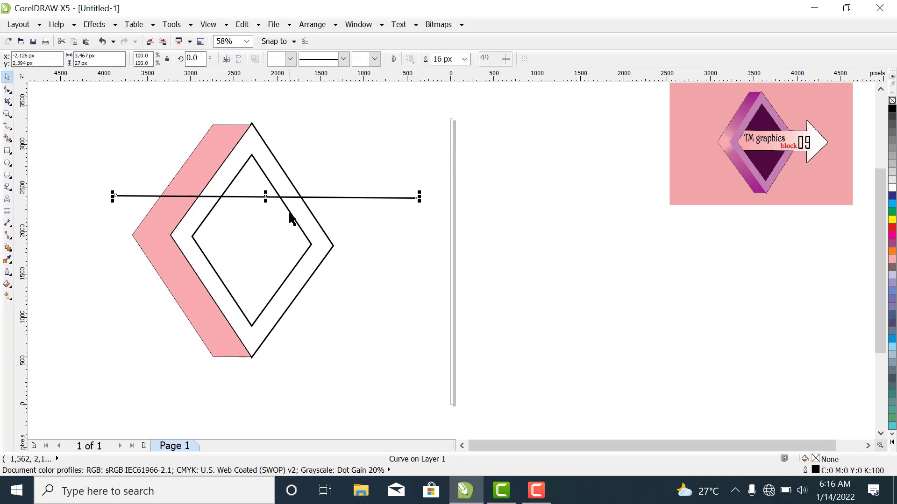
pyautogui.click(356, 205)
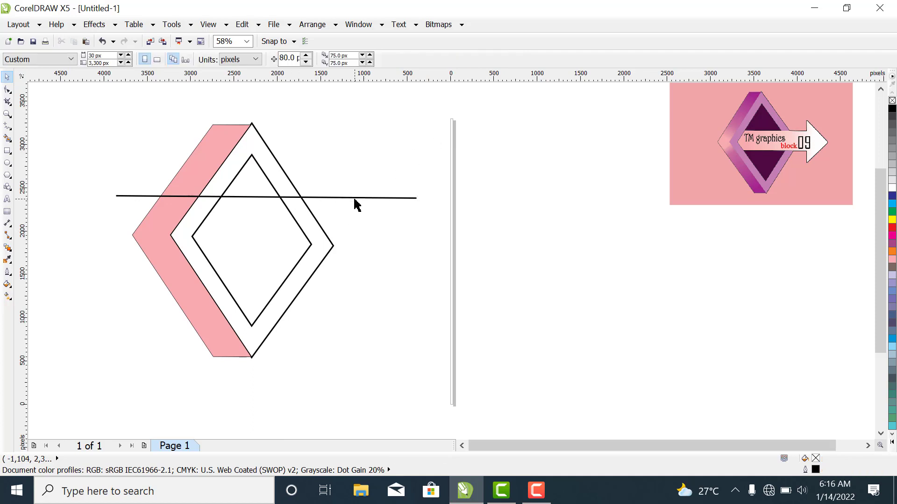
# - Place a copy of the long line about 793 px straight below it, across the lower half of the diamonds
pyautogui.click(356, 200)
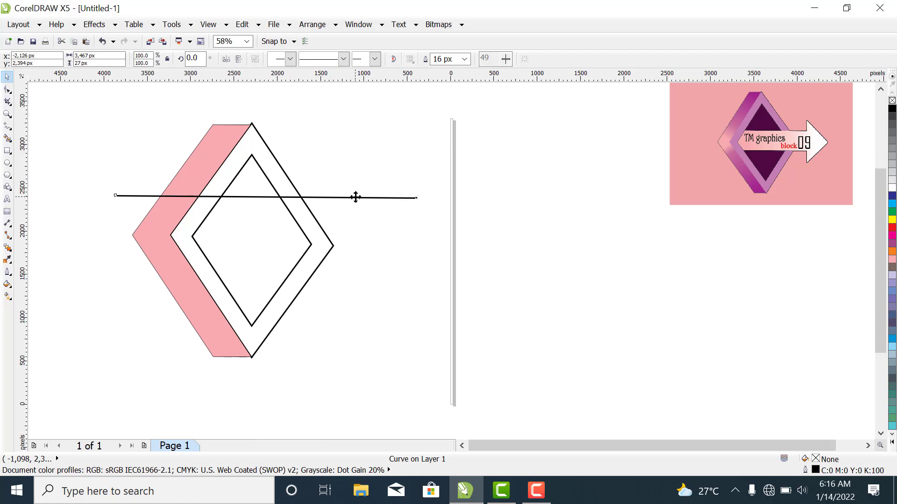
pyautogui.moveTo(356, 196); pyautogui.dragTo(360, 266)
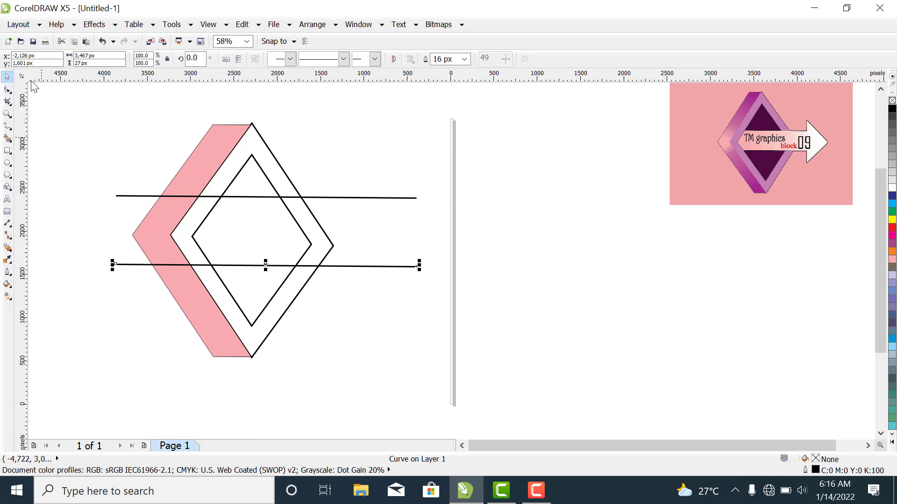
pyautogui.click(368, 150)
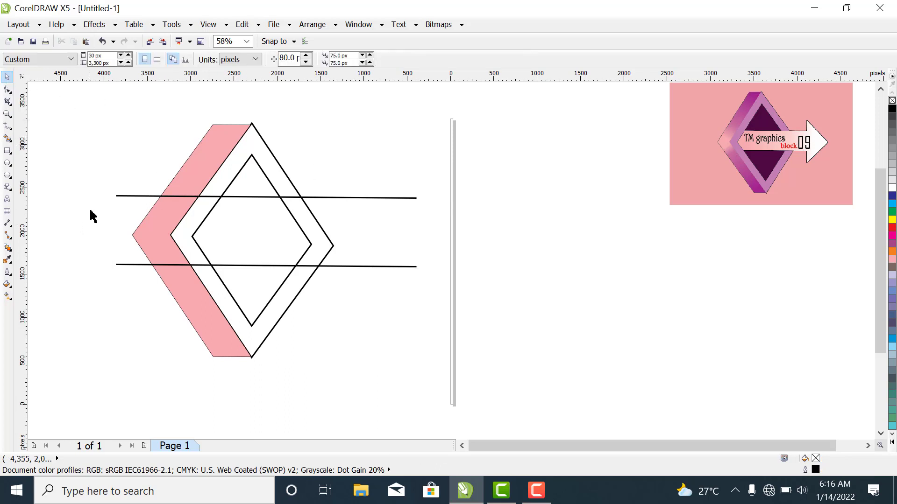
# - Move the two long lines closer together across the middle of the diamonds, about 550 px apart
pyautogui.click(127, 196)
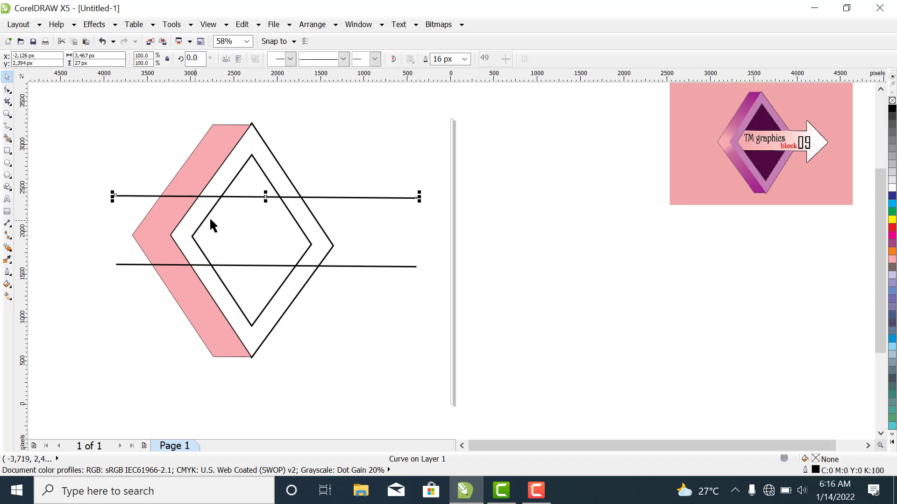
pyautogui.moveTo(265, 197); pyautogui.dragTo(265, 204)
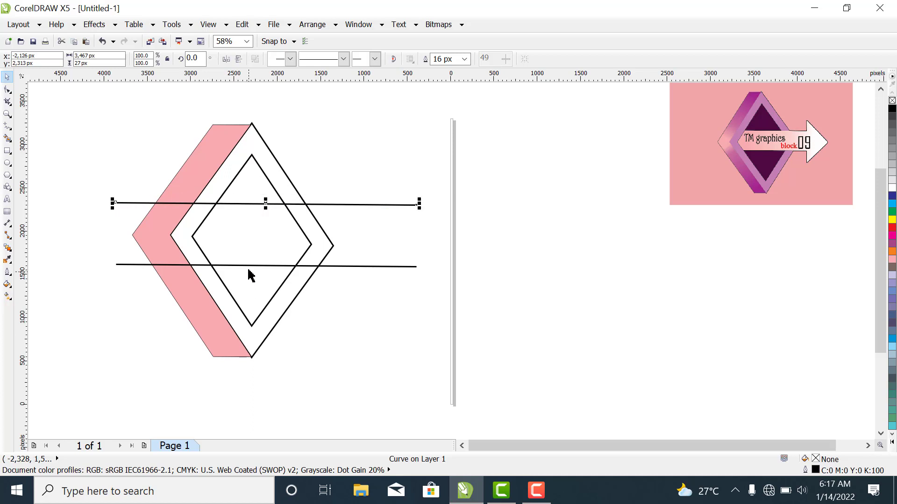
pyautogui.moveTo(249, 266); pyautogui.dragTo(251, 259)
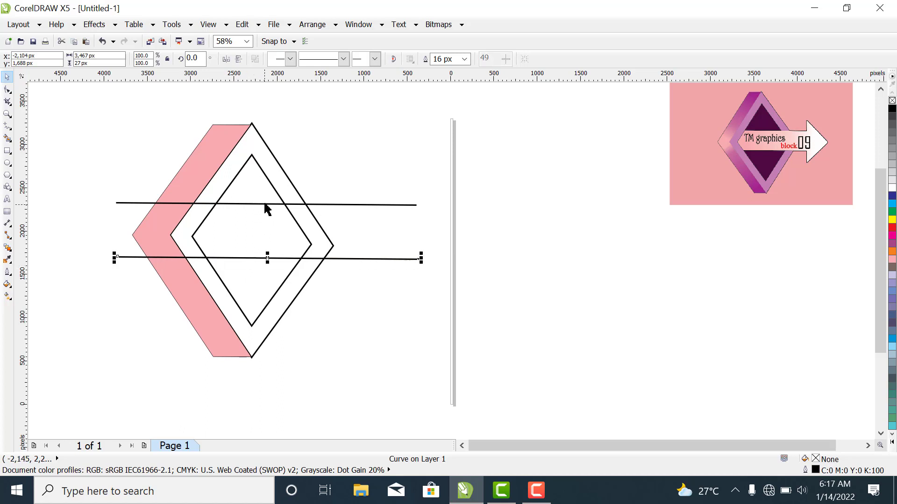
pyautogui.click(267, 205)
pyautogui.moveTo(266, 204); pyautogui.dragTo(265, 210)
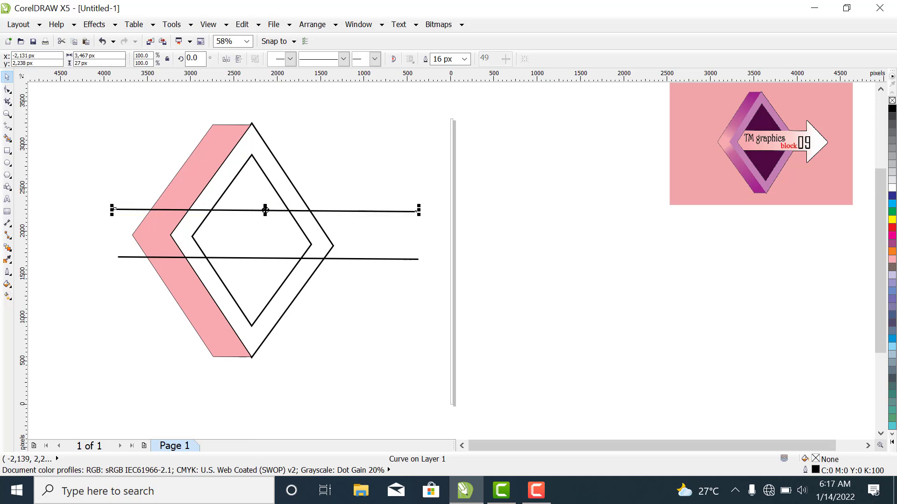
pyautogui.click(373, 180)
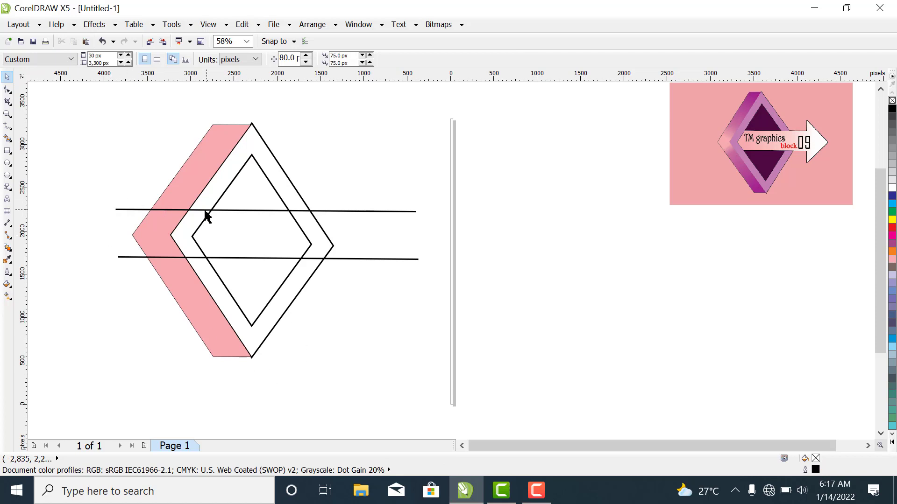
# - Group the two long horizontal lines
pyautogui.click(126, 211)
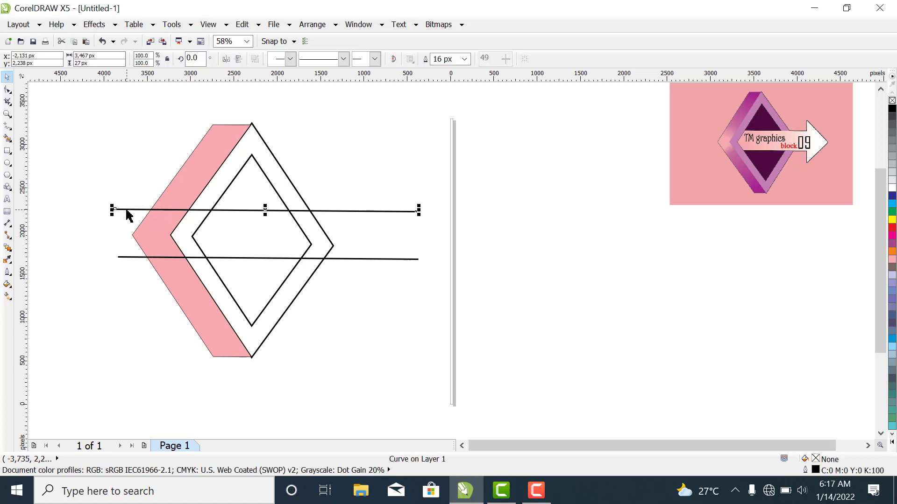
pyautogui.keyDown('shift'); pyautogui.click(123, 258); pyautogui.keyUp('shift')
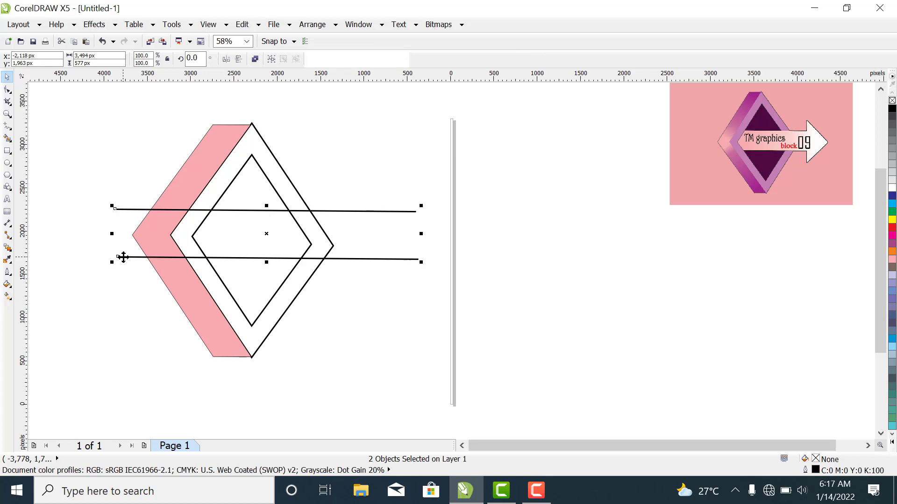
pyautogui.hotkey('ctrl', 'g')
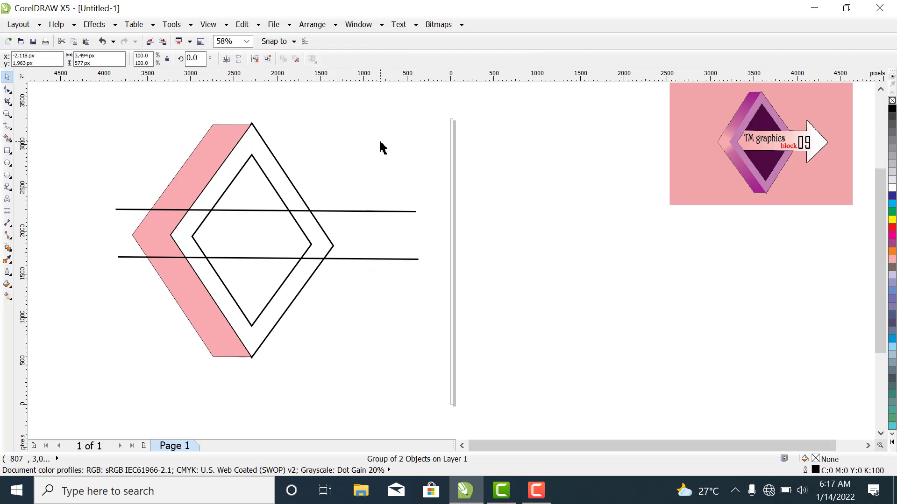
pyautogui.click(383, 148)
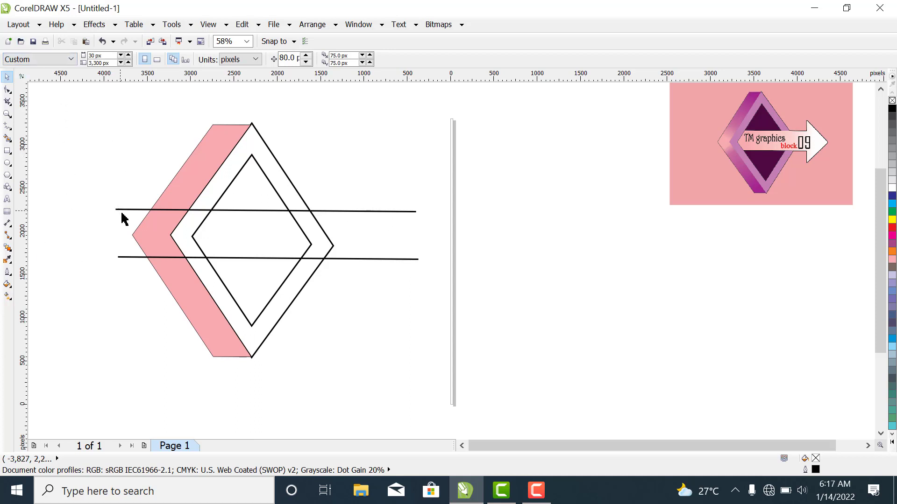
pyautogui.click(144, 232)
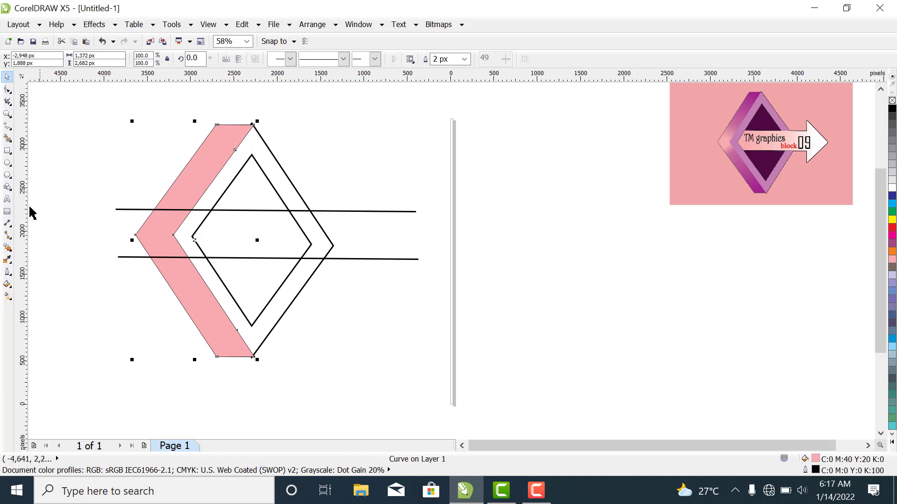
pyautogui.hotkey('ctrl', 'z')
pyautogui.click(290, 154)
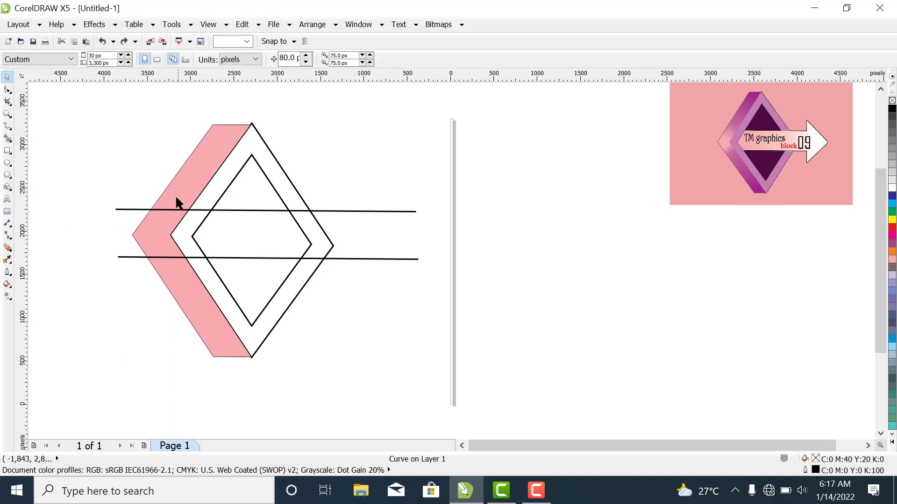
pyautogui.click(222, 210)
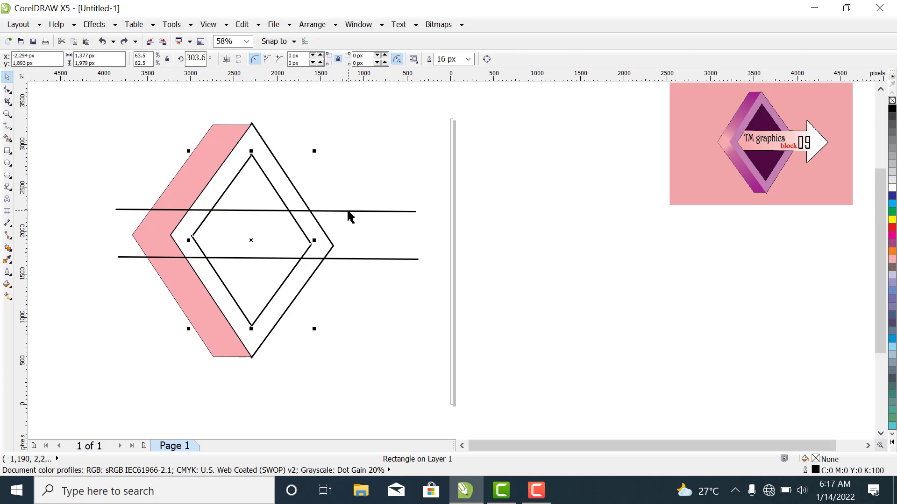
pyautogui.moveTo(349, 212); pyautogui.dragTo(351, 242)
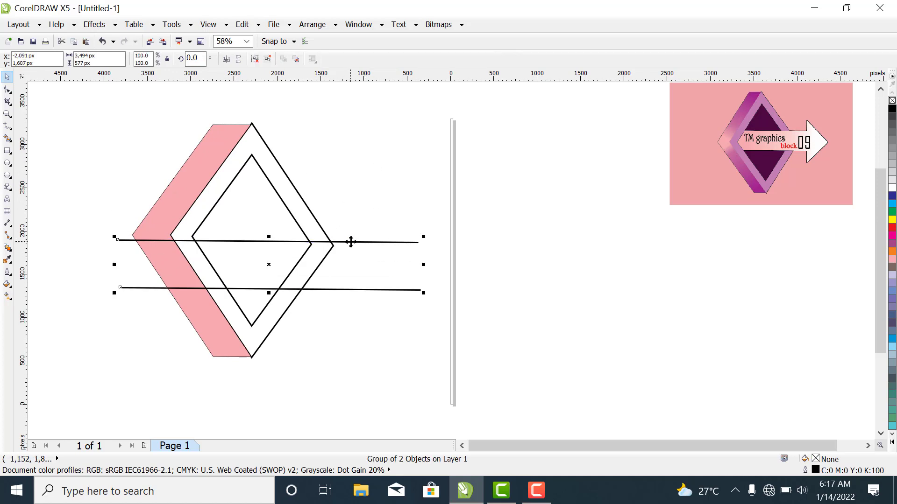
pyautogui.hotkey('ctrl', 'z')
pyautogui.click(369, 154)
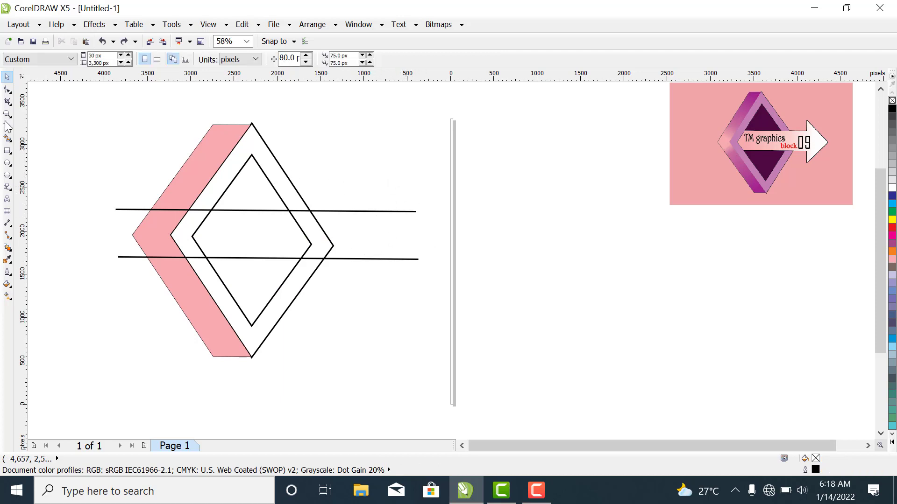
# - Draw a rectangle about 895 by 863 px in the empty area beside the page and rotate it to about 44 degrees
pyautogui.click(7, 151)
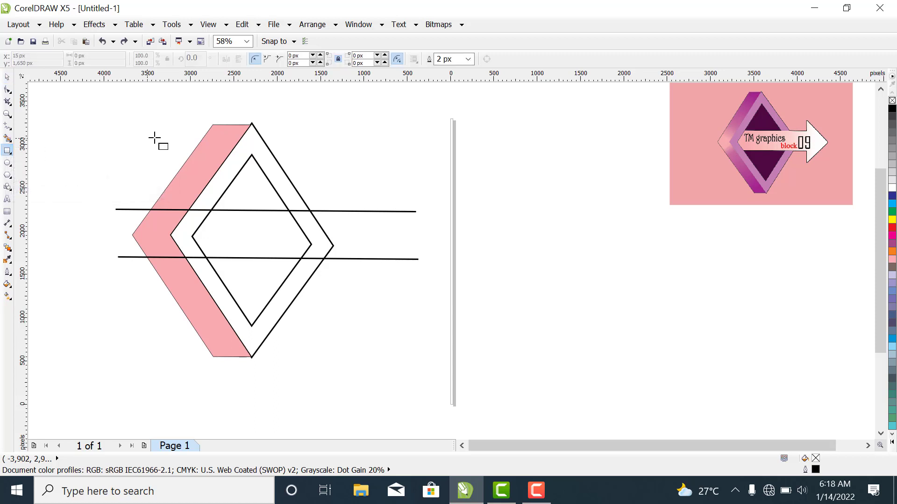
pyautogui.moveTo(528, 174); pyautogui.dragTo(606, 249)
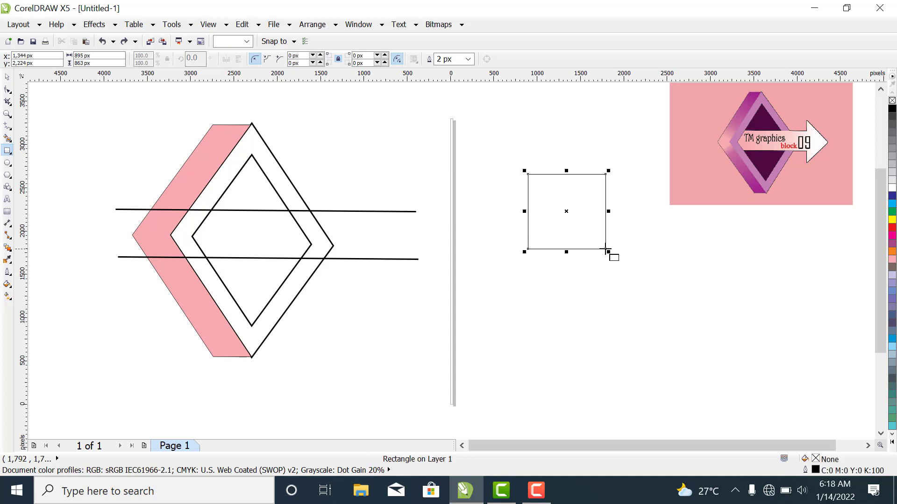
pyautogui.click(7, 77)
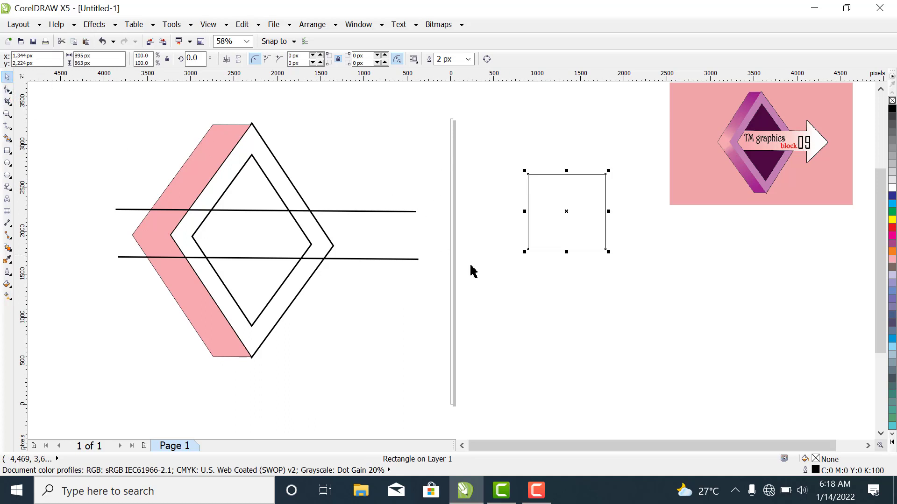
pyautogui.click(569, 213)
pyautogui.moveTo(607, 174); pyautogui.dragTo(568, 158)
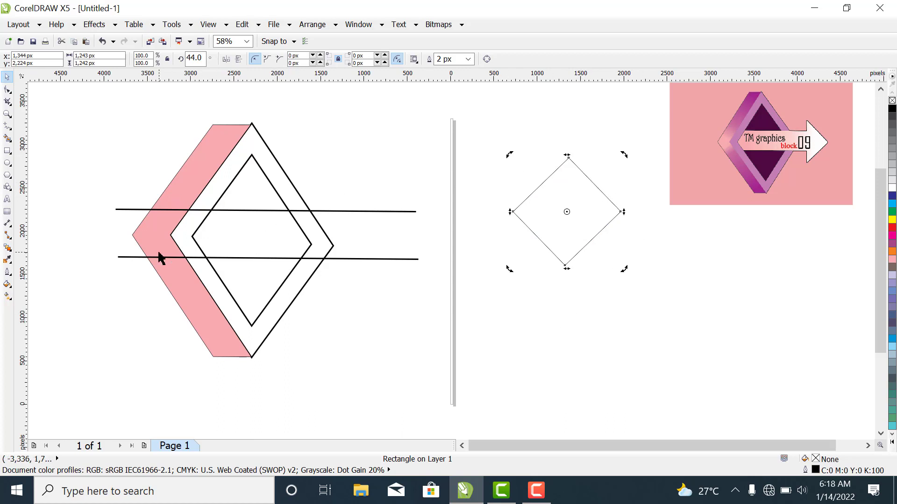
# - Round the rotated rectangle's corners to about 51 px and set its outline width to 16 px
pyautogui.click(8, 91)
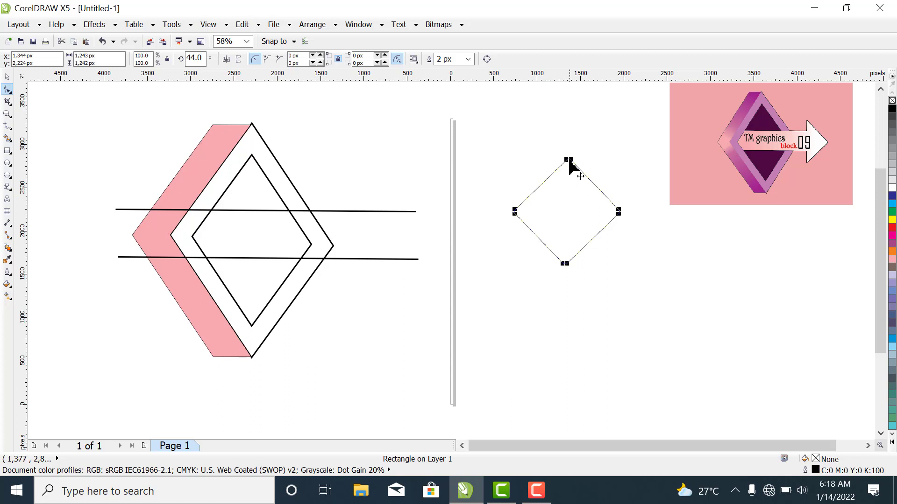
pyautogui.moveTo(569, 159)
pyautogui.mouseDown()
pyautogui.moveTo(578, 172)
pyautogui.moveTo(570, 164)
pyautogui.mouseUp()
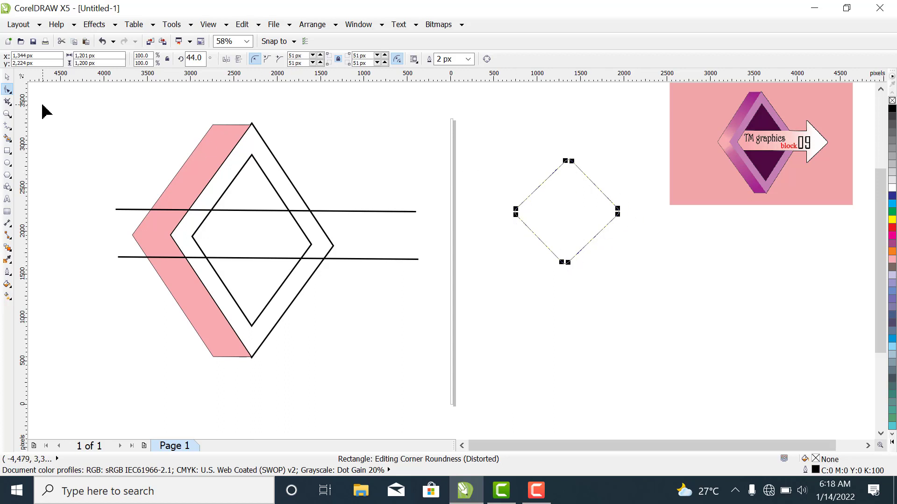
pyautogui.click(7, 77)
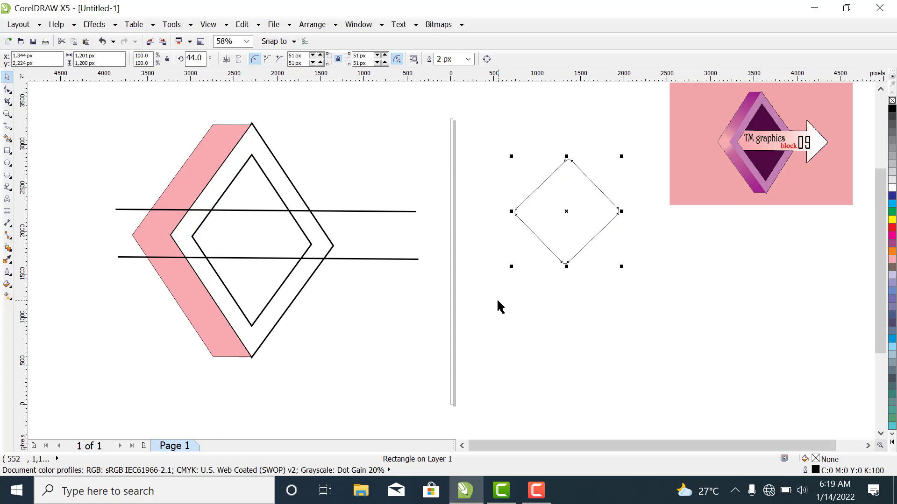
pyautogui.click(467, 59)
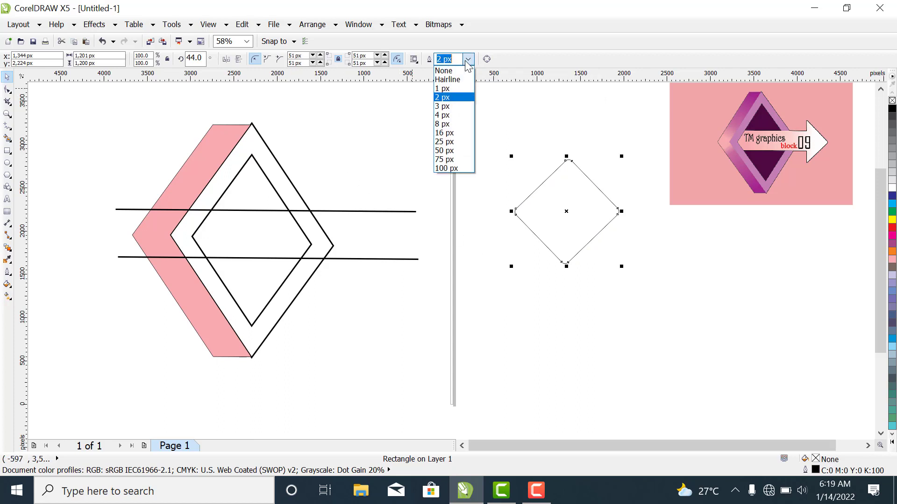
pyautogui.click(451, 124)
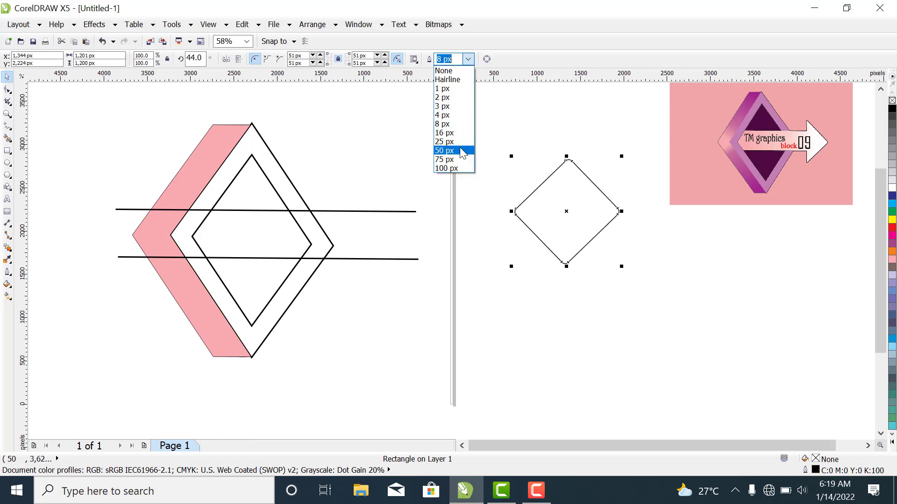
pyautogui.click(450, 135)
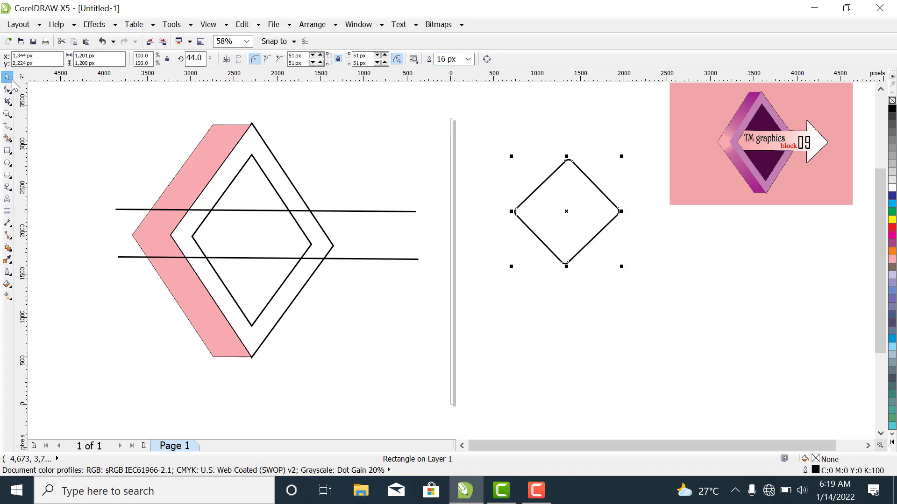
# - Place the rounded rectangle over the right ends of the two long lines, centred between them, and rotate it to 45 degrees
pyautogui.click(82, 96)
pyautogui.moveTo(596, 211); pyautogui.dragTo(440, 239)
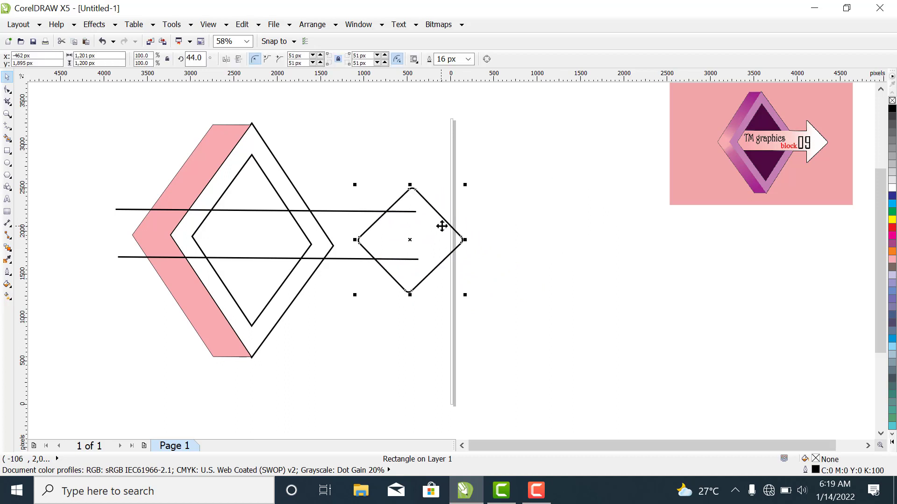
pyautogui.click(432, 238)
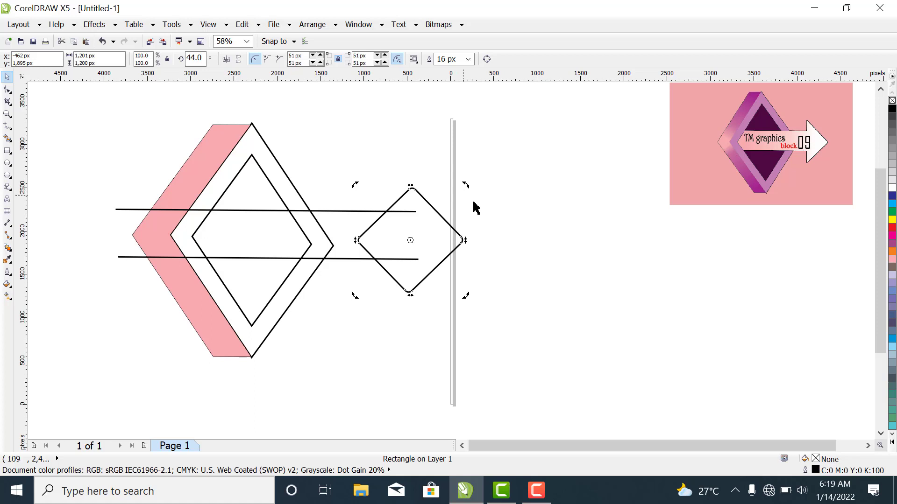
pyautogui.moveTo(467, 186)
pyautogui.mouseDown()
pyautogui.moveTo(456, 174)
pyautogui.moveTo(466, 185)
pyautogui.mouseUp()
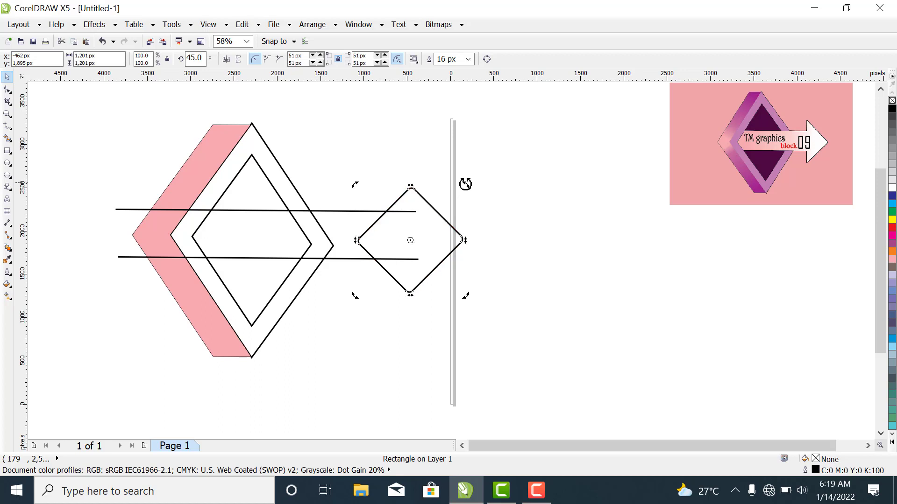
pyautogui.click(539, 223)
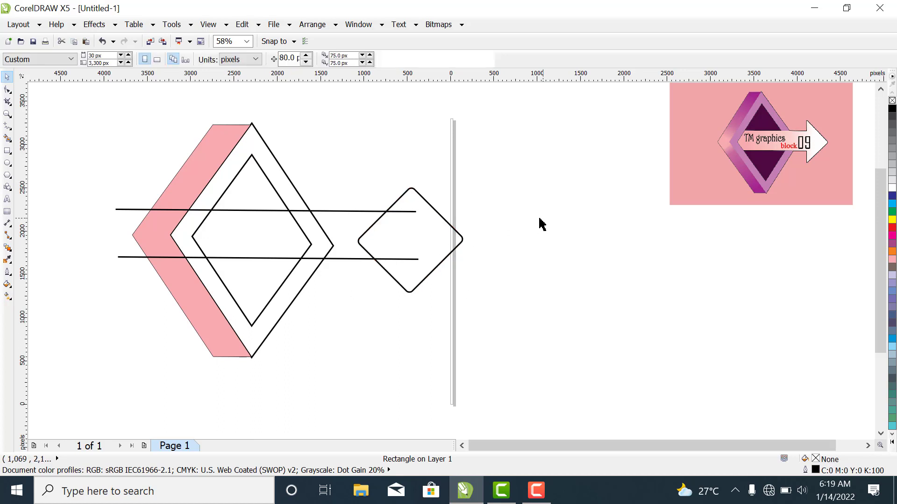
pyautogui.moveTo(435, 247); pyautogui.dragTo(437, 244)
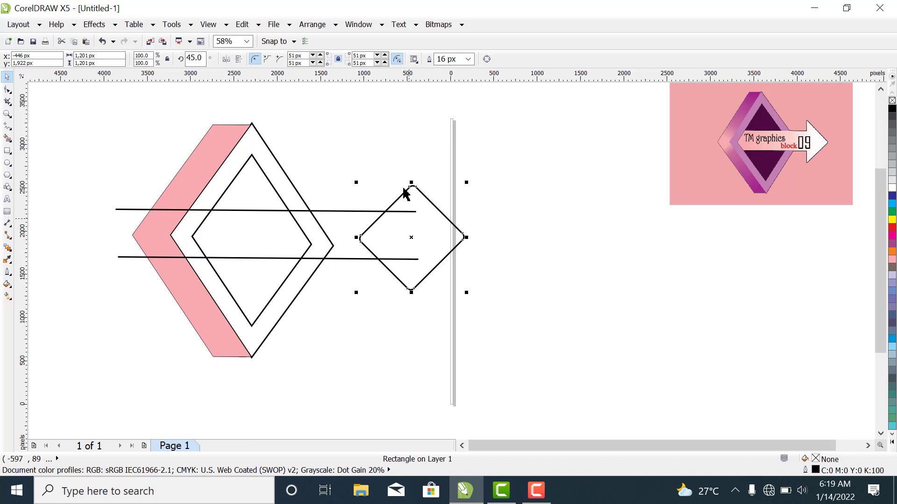
# - Draw a vertical line about 2,297 px long through the centre of the rounded diamond and set its outline width to 16 px
pyautogui.click(8, 127)
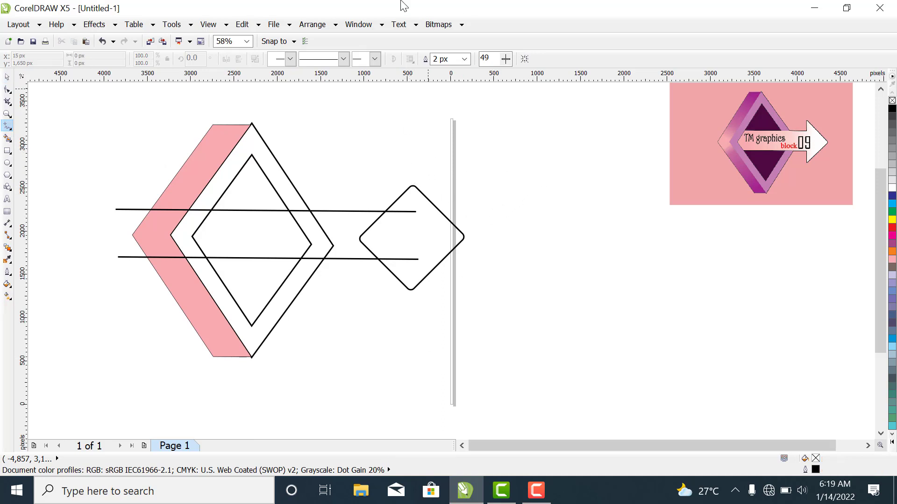
pyautogui.click(413, 138)
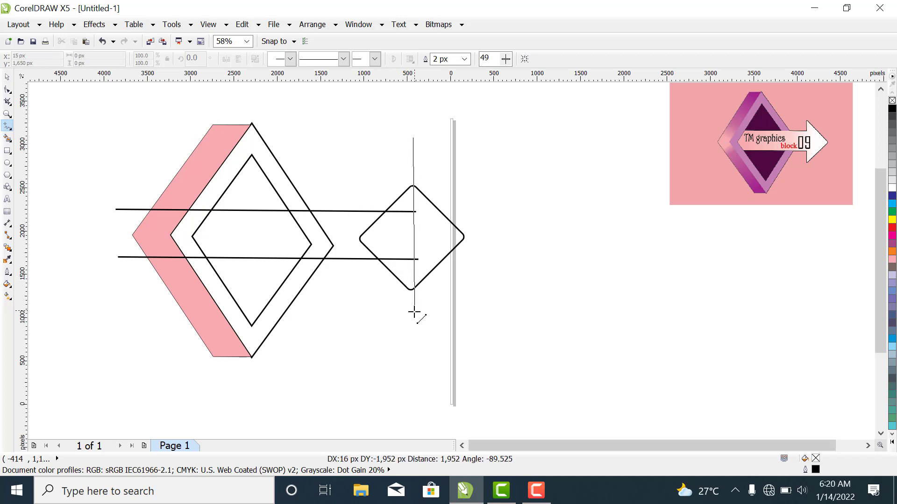
pyautogui.click(413, 336)
pyautogui.click(461, 63)
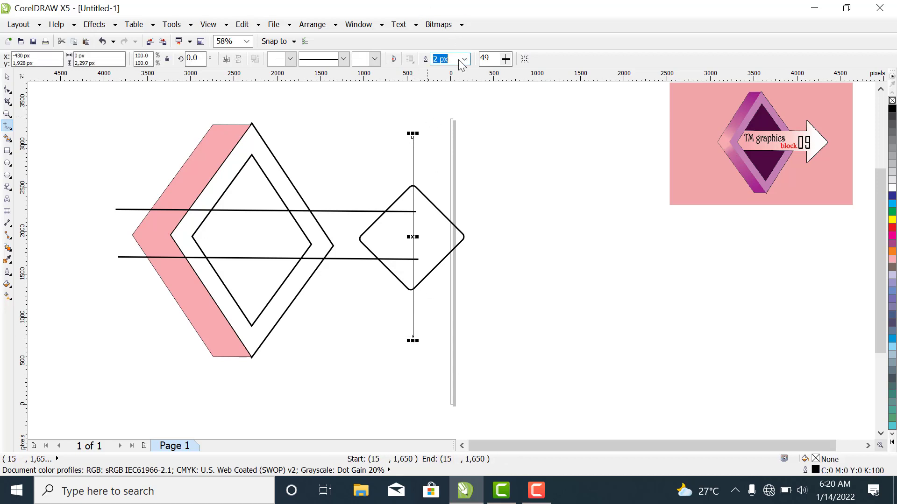
pyautogui.click(465, 60)
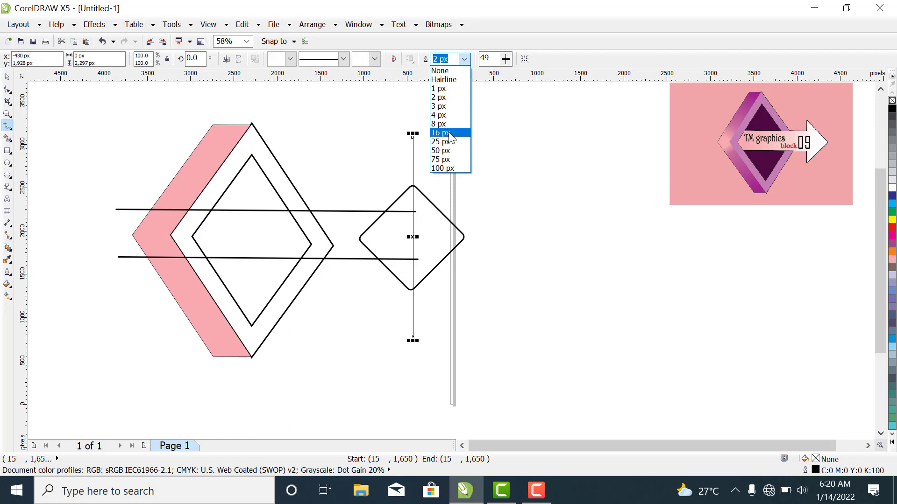
pyautogui.click(446, 133)
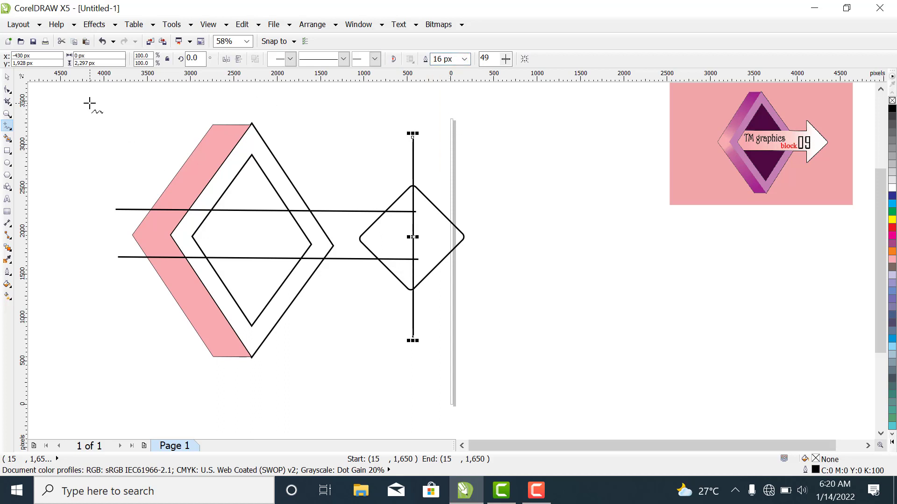
pyautogui.click(7, 78)
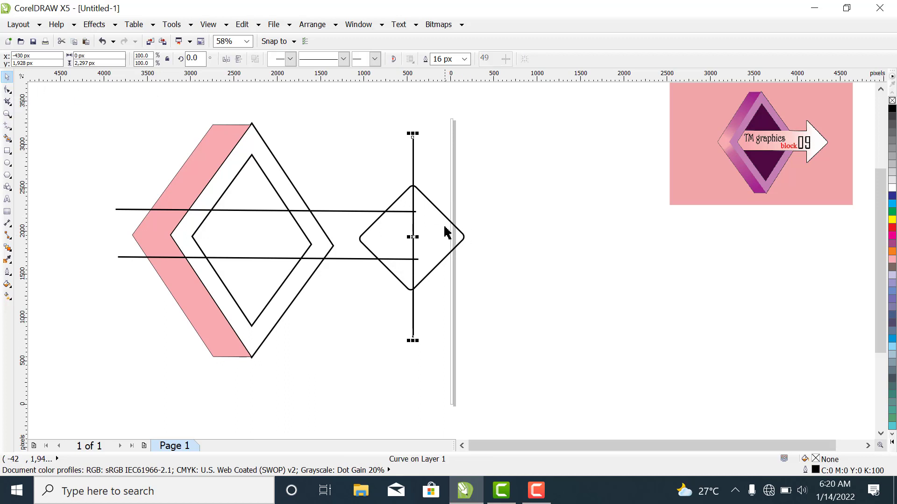
# - Rotate the rounded diamond over the ends of the long lines to 48 degrees
pyautogui.click(443, 241)
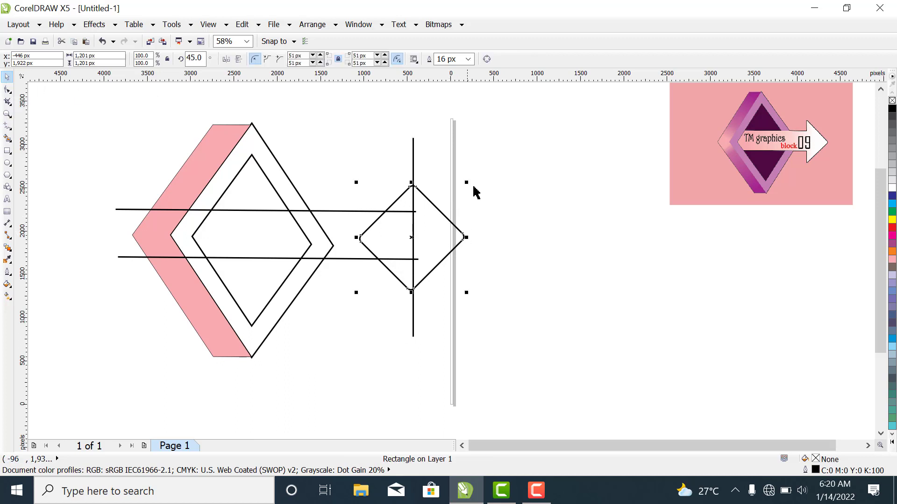
pyautogui.click(442, 217)
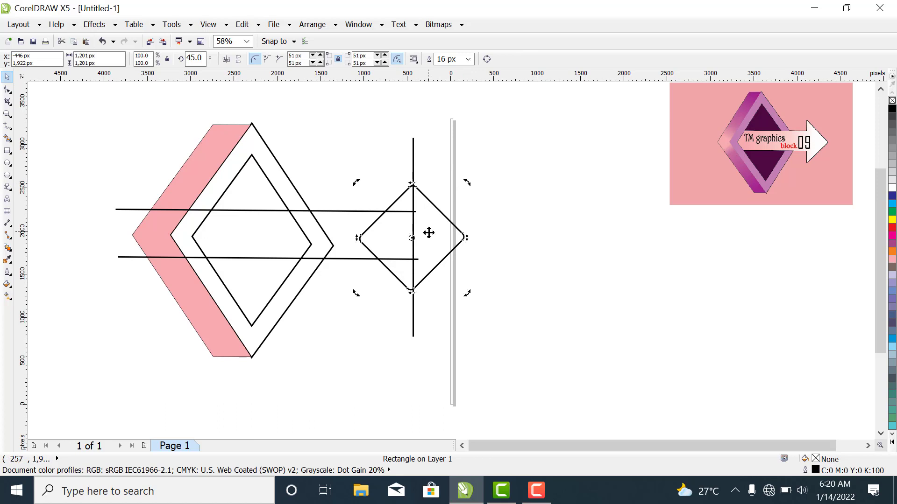
pyautogui.moveTo(465, 181); pyautogui.dragTo(467, 178)
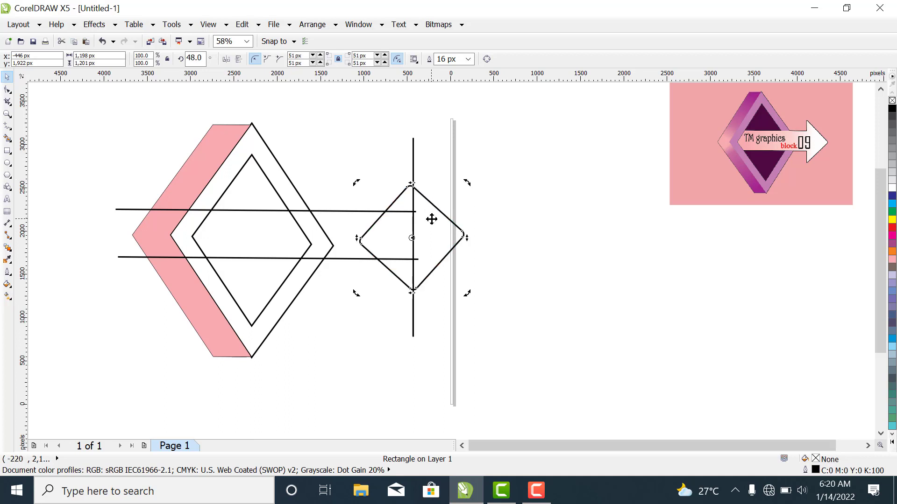
pyautogui.click(541, 198)
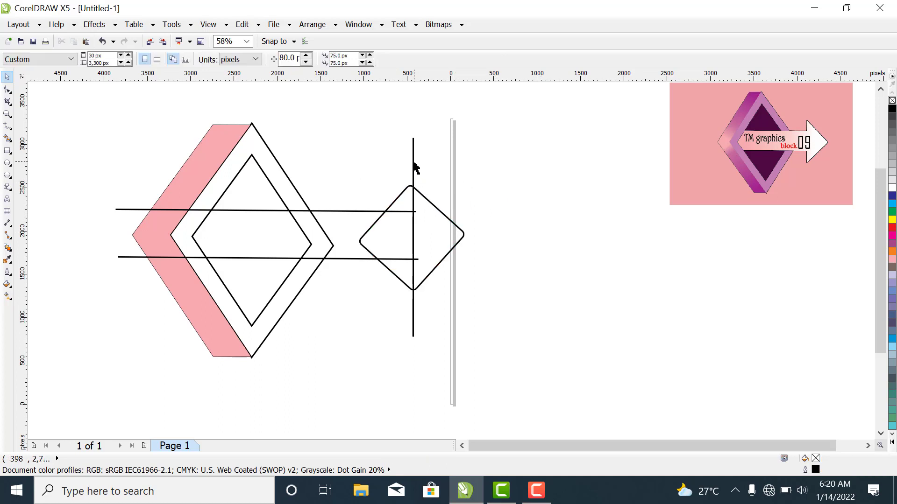
# - Shift the vertical line and the rounded diamond slightly so both are centred at about x -473 px, with the line through the diamond's corners
pyautogui.click(413, 167)
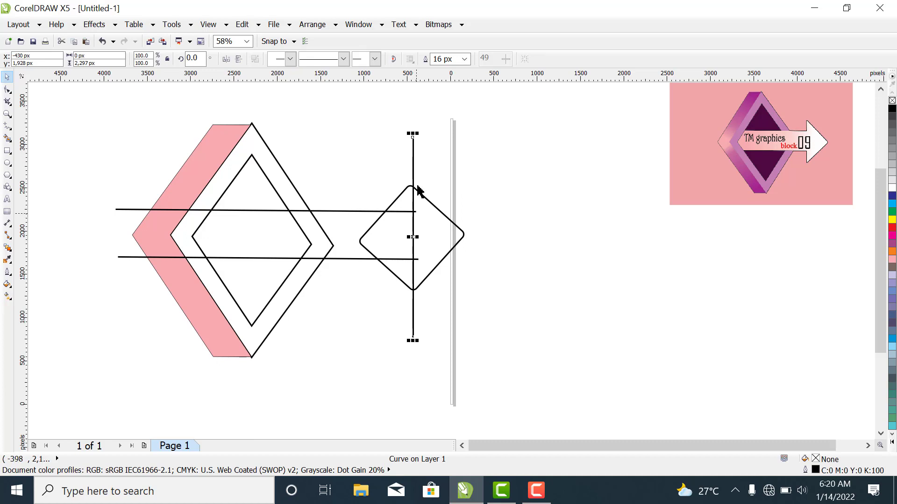
pyautogui.moveTo(413, 169); pyautogui.dragTo(410, 167)
pyautogui.click(427, 228)
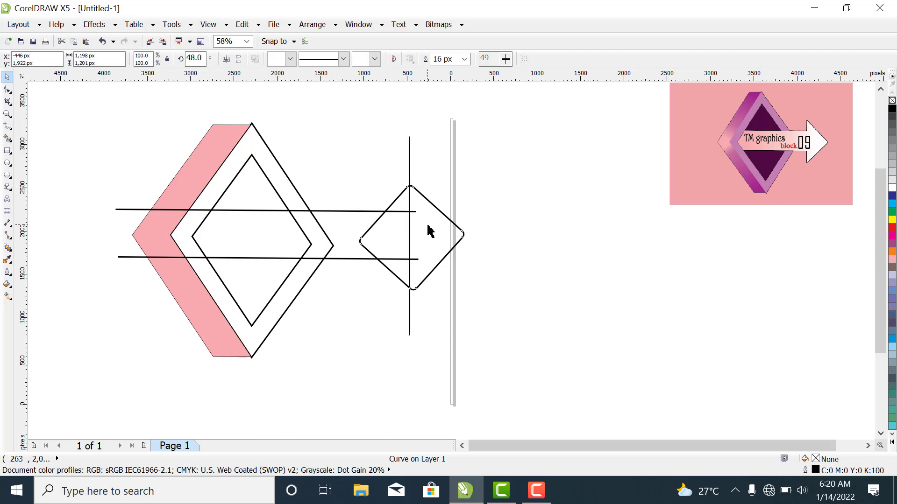
pyautogui.moveTo(443, 232); pyautogui.dragTo(440, 230)
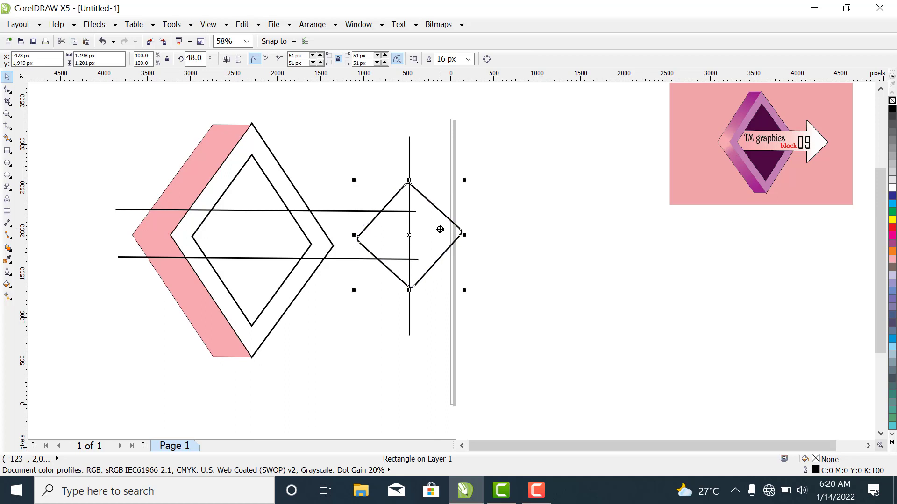
pyautogui.click(537, 241)
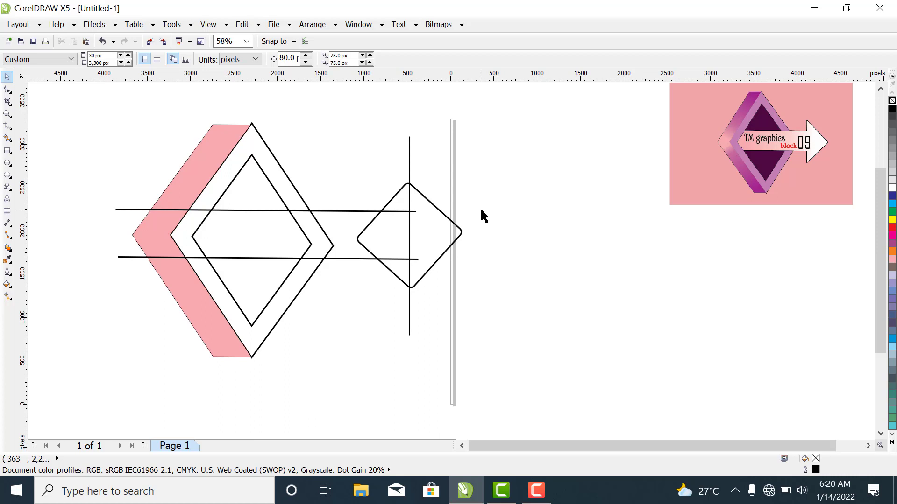
pyautogui.click(7, 125)
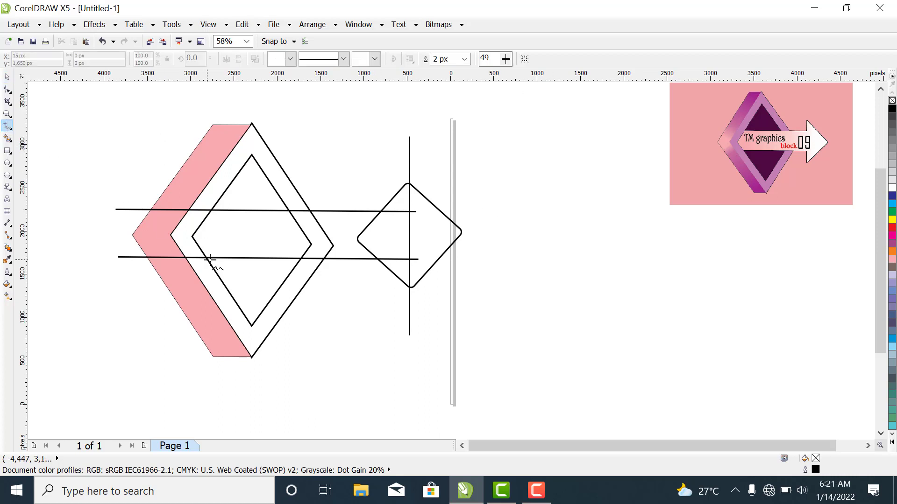
pyautogui.click(436, 238)
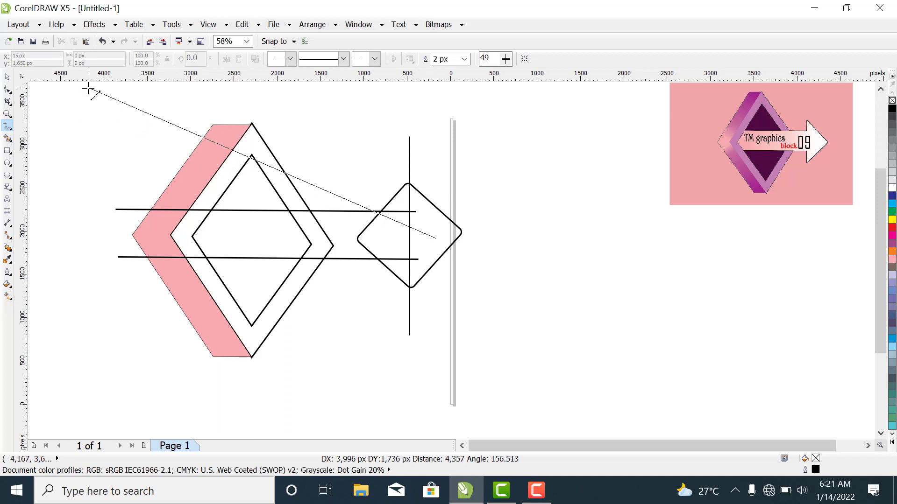
pyautogui.click(90, 105)
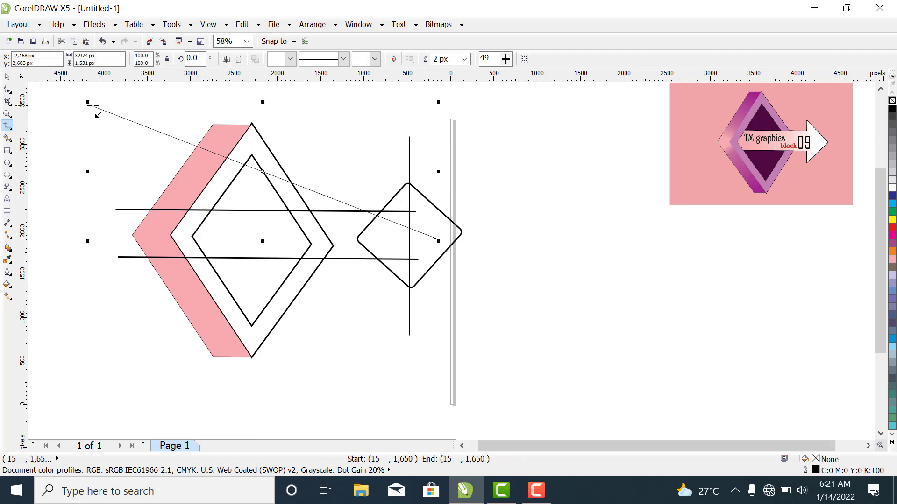
pyautogui.hotkey('ctrl', 'z')
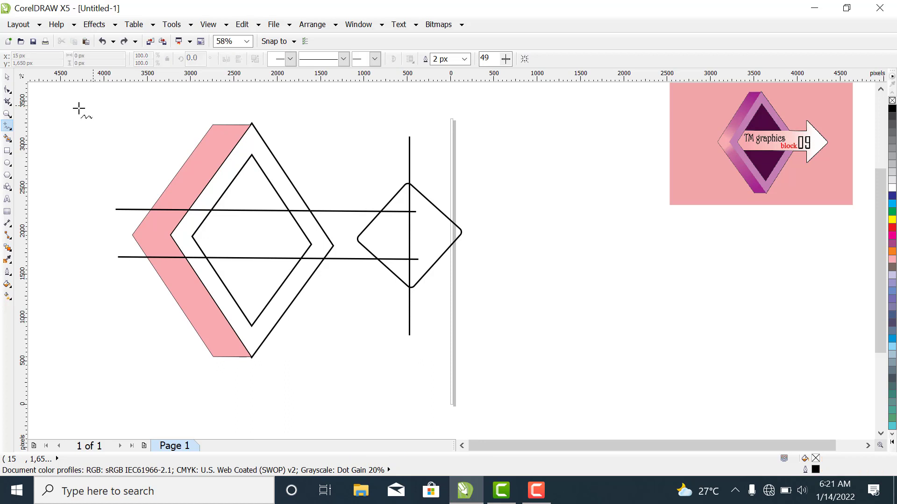
# - Smart Fill the arrowhead and every band section between the long lines, back to the inner diamond, with light lavender (C20 M20 Y0 K0)
pyautogui.click(6, 140)
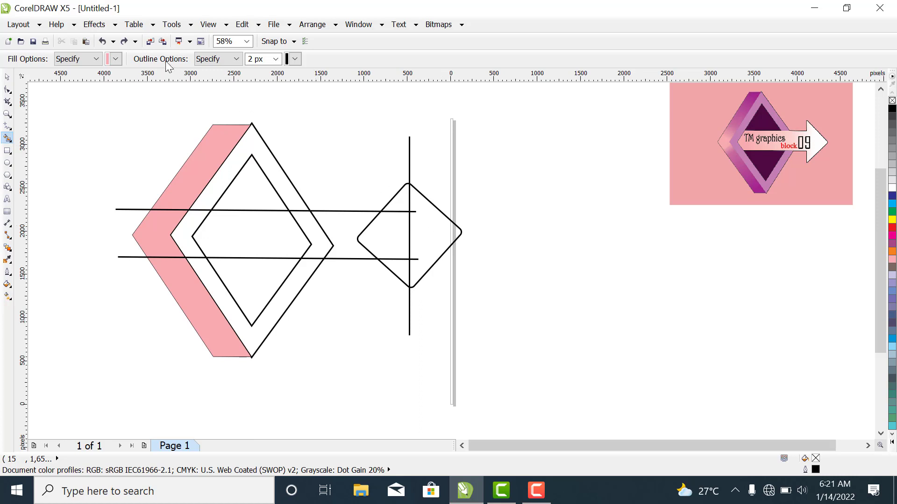
pyautogui.click(115, 59)
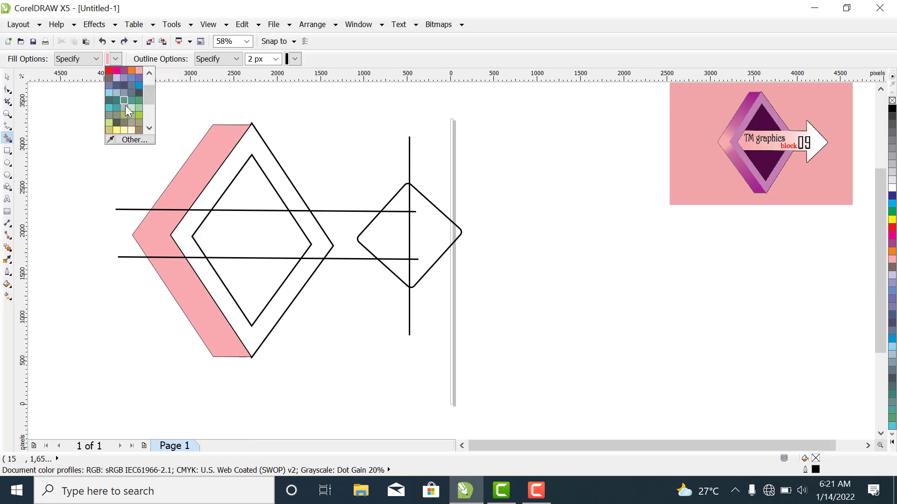
pyautogui.click(117, 78)
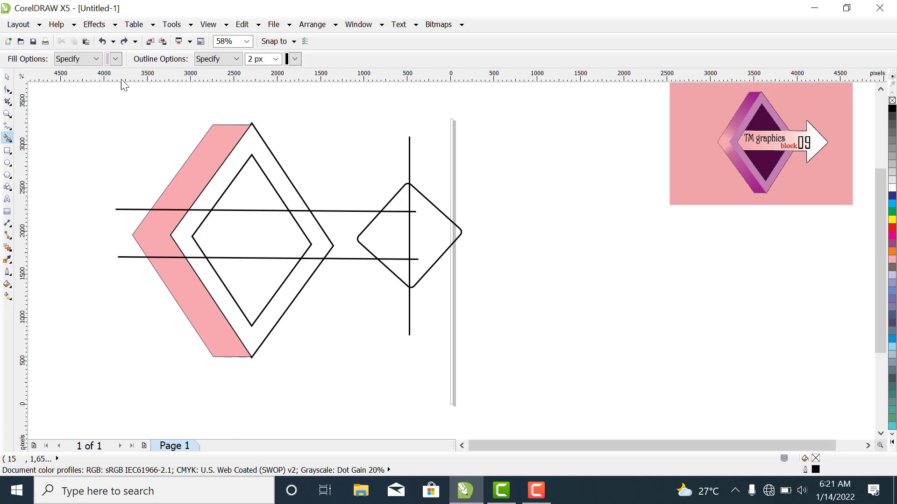
pyautogui.click(427, 235)
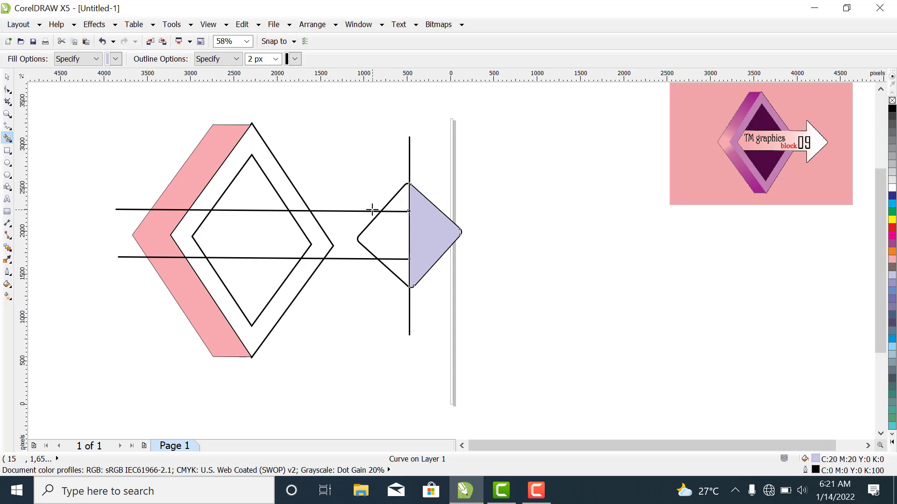
pyautogui.click(394, 225)
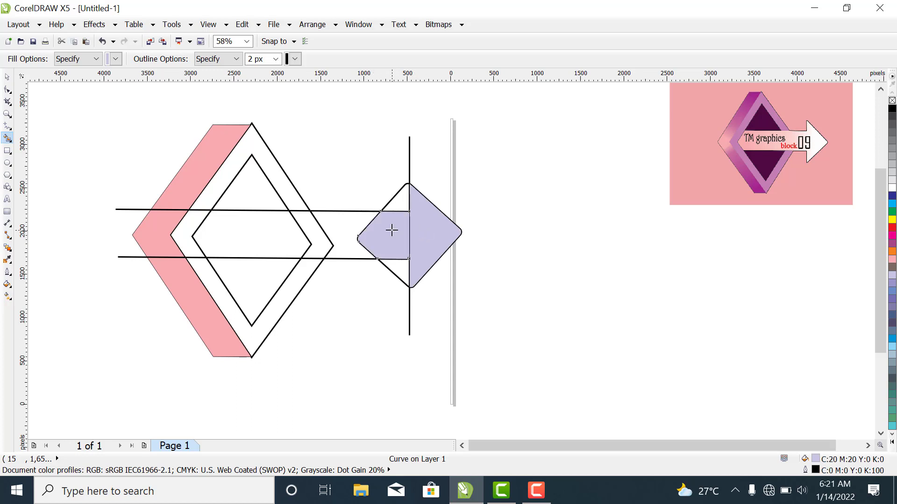
pyautogui.click(345, 233)
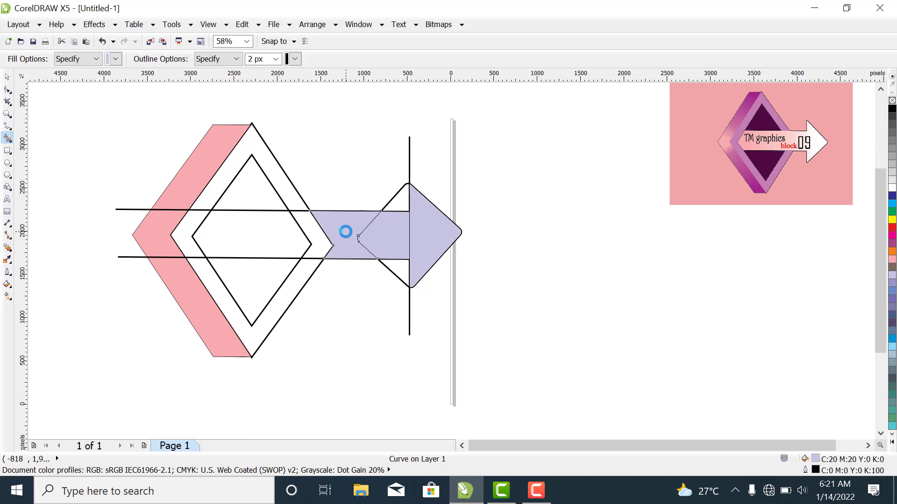
pyautogui.click(320, 241)
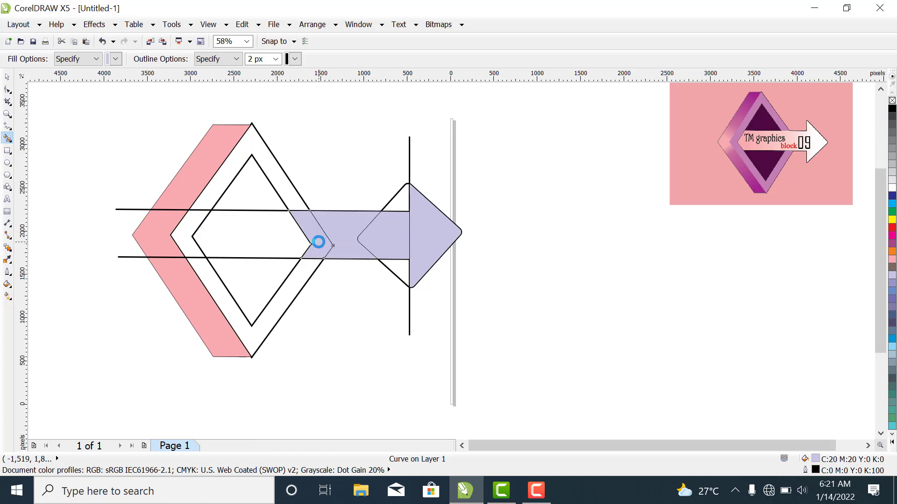
pyautogui.click(236, 240)
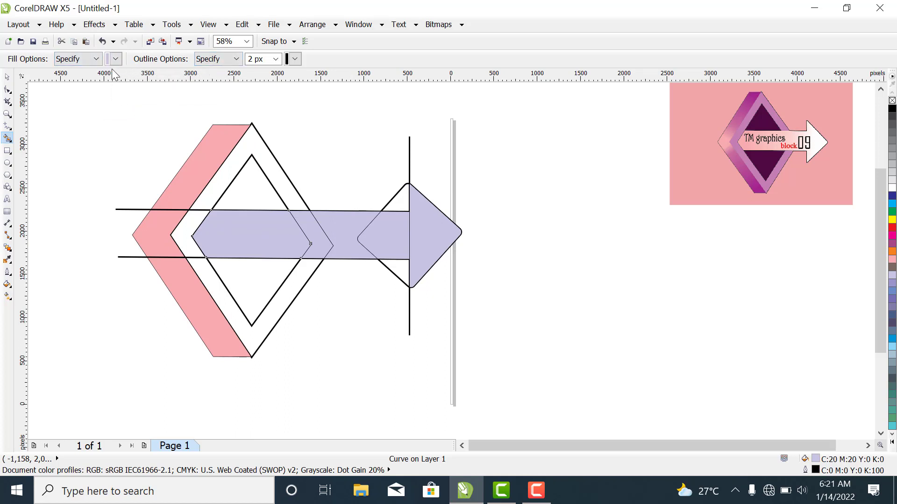
pyautogui.click(295, 59)
pyautogui.click(294, 62)
pyautogui.click(9, 80)
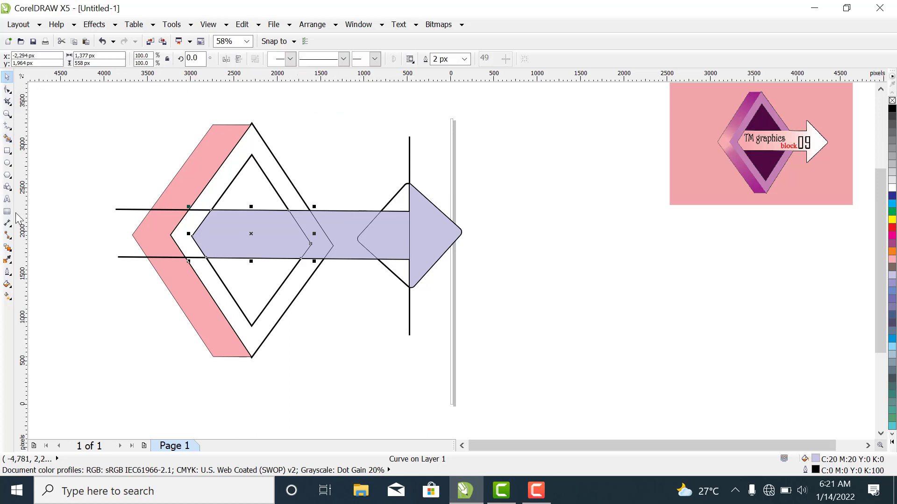
# - Smart Fill the upper, left and lower sections of the frame between the two diamonds with magenta-purple (C20 M80 Y0 K0)
pyautogui.click(7, 139)
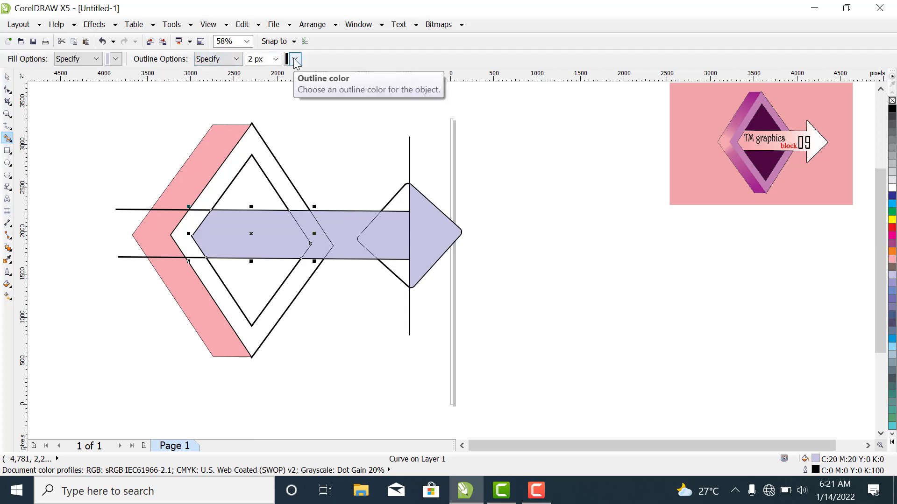
pyautogui.click(116, 59)
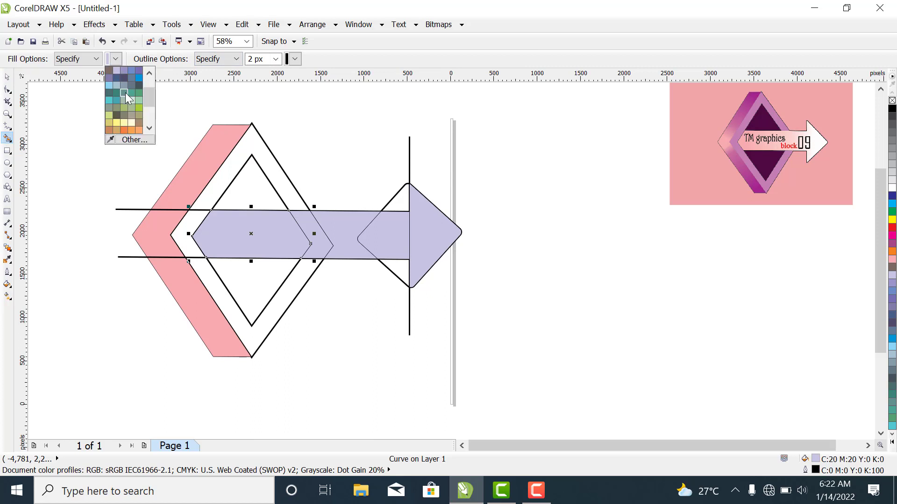
pyautogui.moveTo(150, 91); pyautogui.dragTo(150, 103)
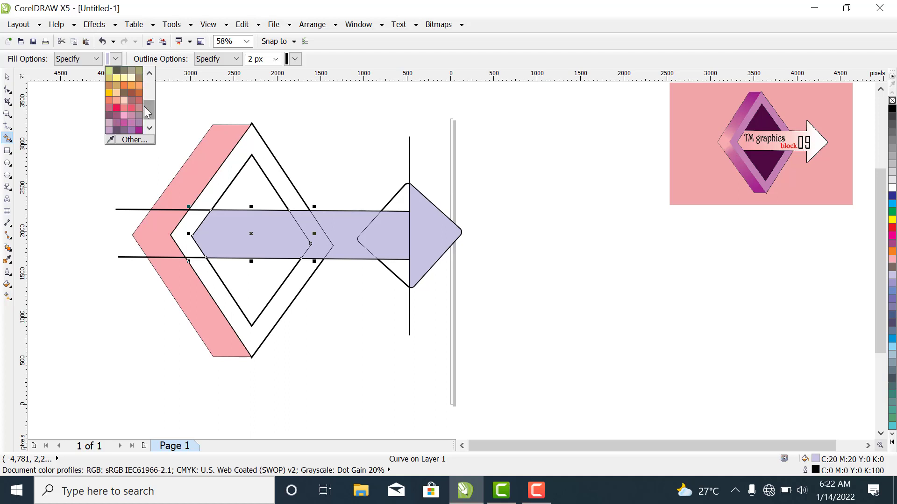
pyautogui.click(124, 124)
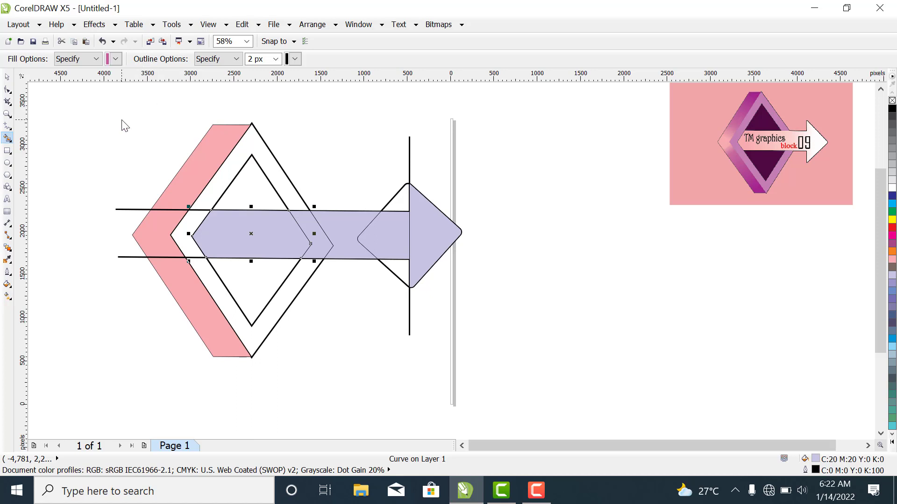
pyautogui.click(247, 143)
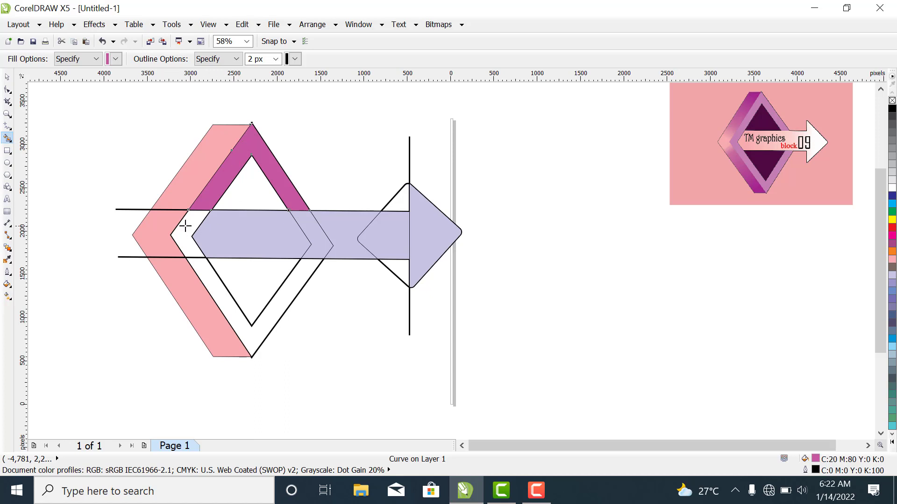
pyautogui.click(185, 227)
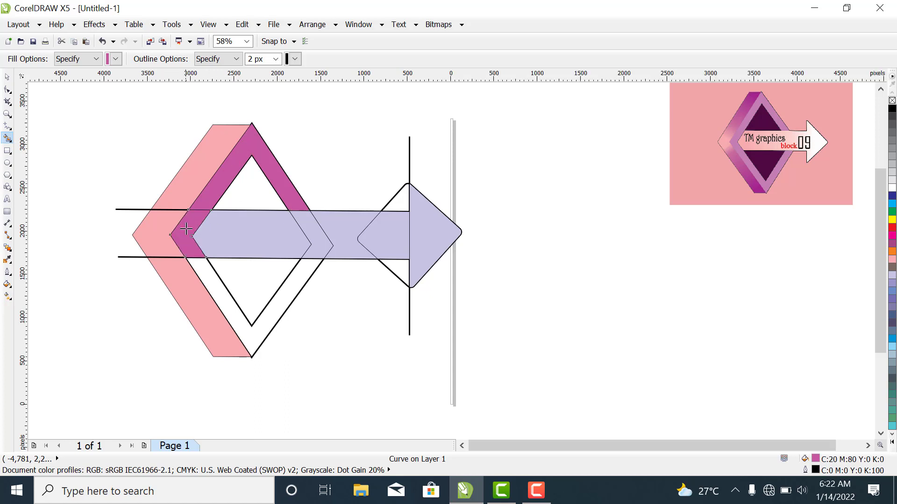
pyautogui.click(219, 290)
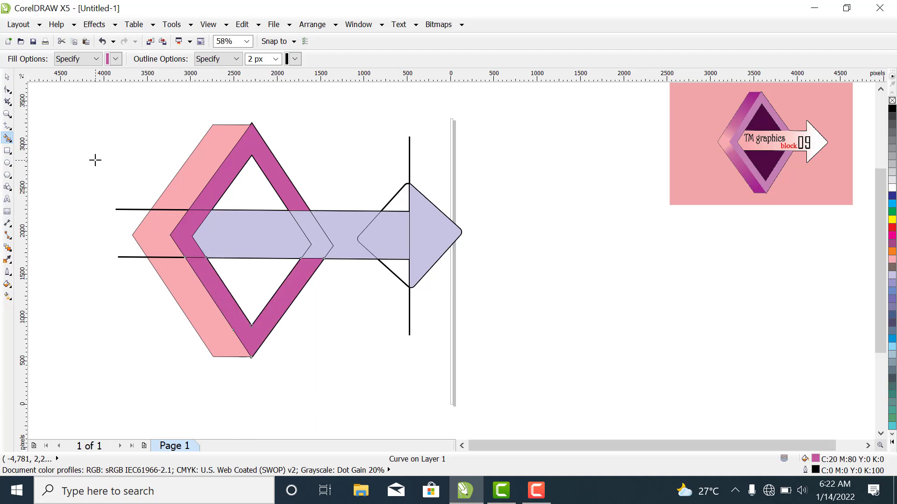
# - Delete the rounded diamond outline and the vertical construction line around the filled arrowhead
pyautogui.click(7, 79)
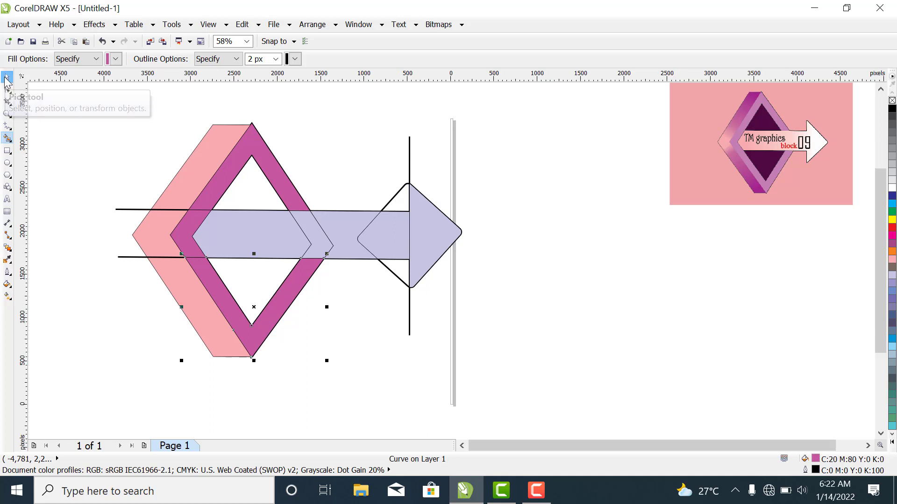
pyautogui.click(363, 158)
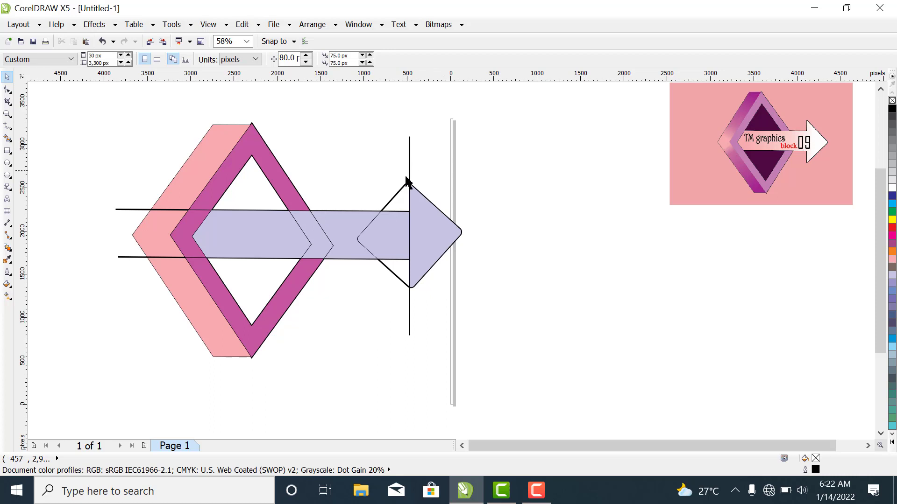
pyautogui.click(399, 200)
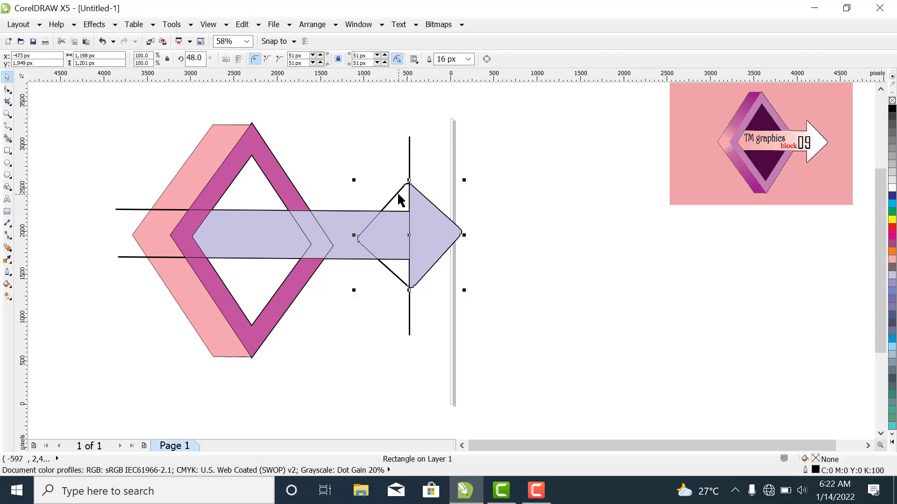
pyautogui.rightClick(399, 195)
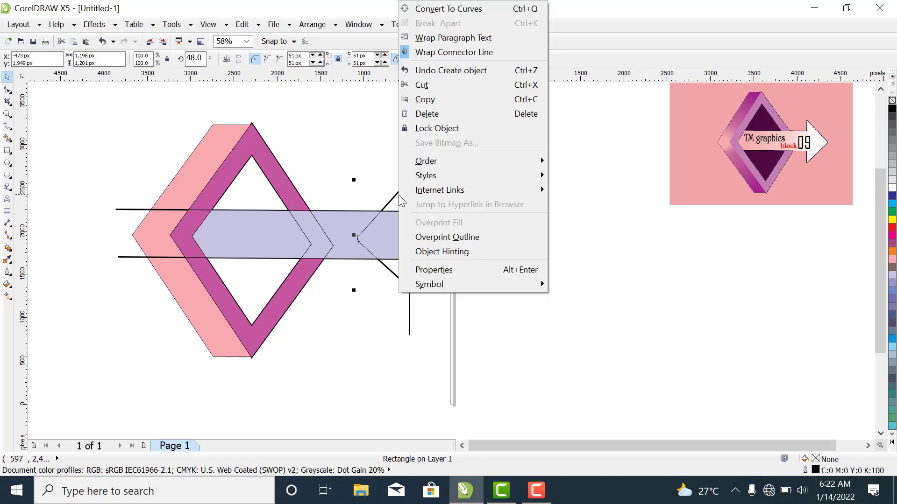
pyautogui.click(439, 117)
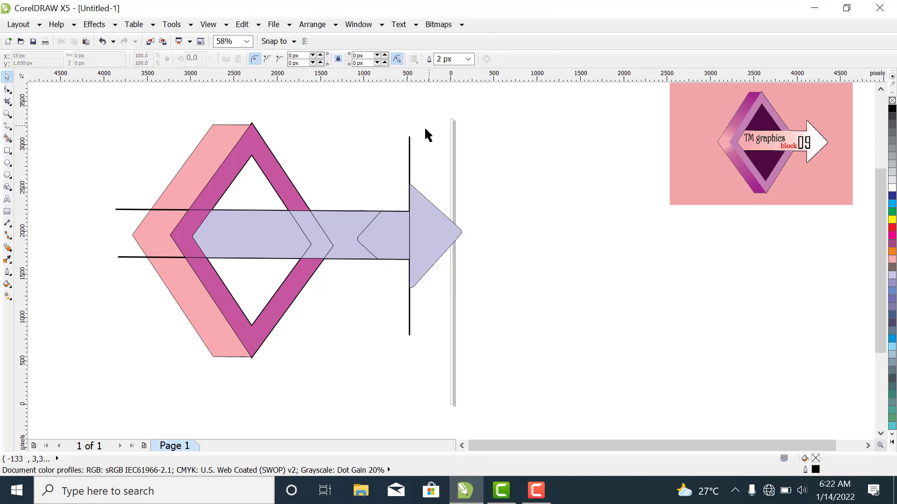
pyautogui.click(409, 172)
pyautogui.rightClick(410, 170)
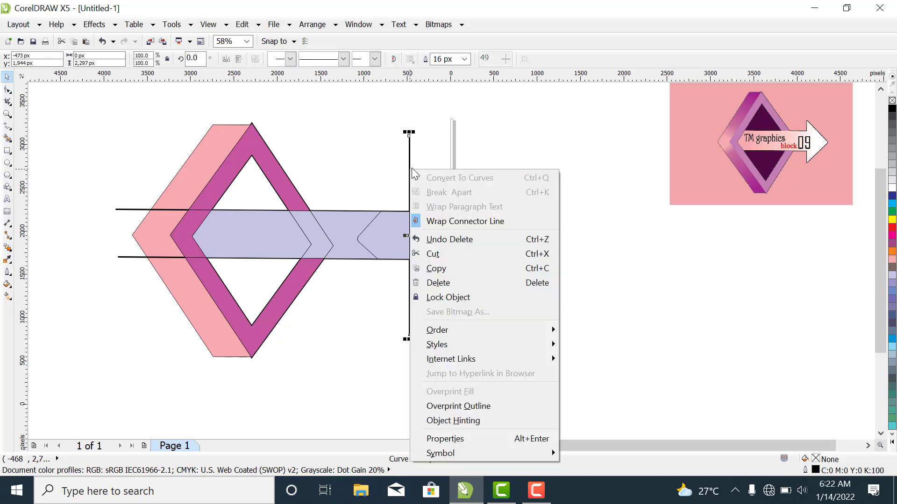
pyautogui.click(439, 283)
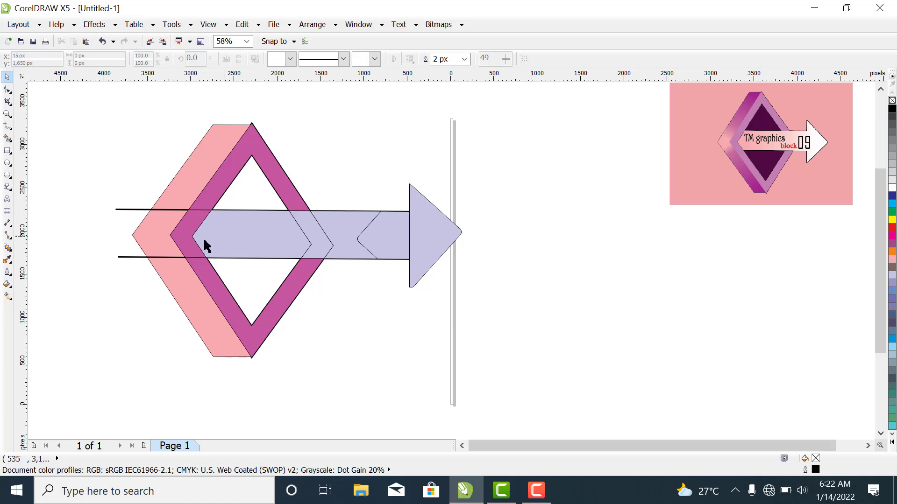
# - Delete the grouped pair of long horizontal construction lines running through the diamond and arrow band
pyautogui.click(129, 264)
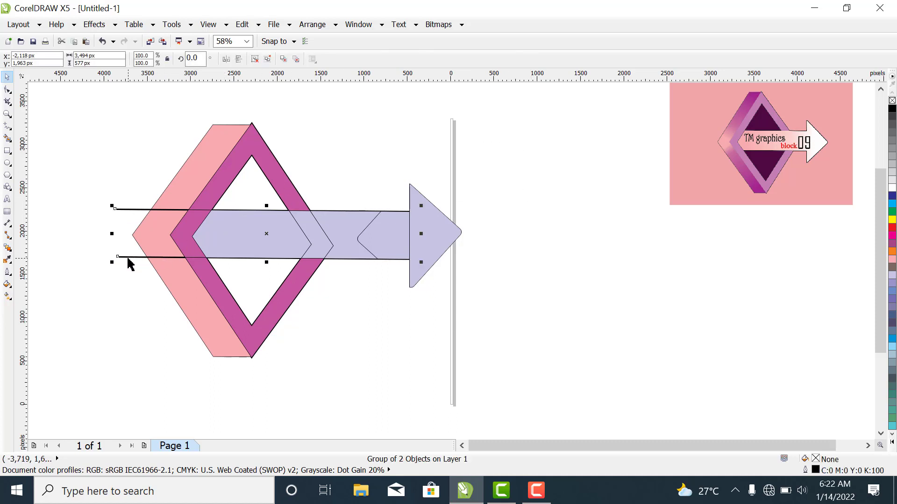
pyautogui.rightClick(127, 259)
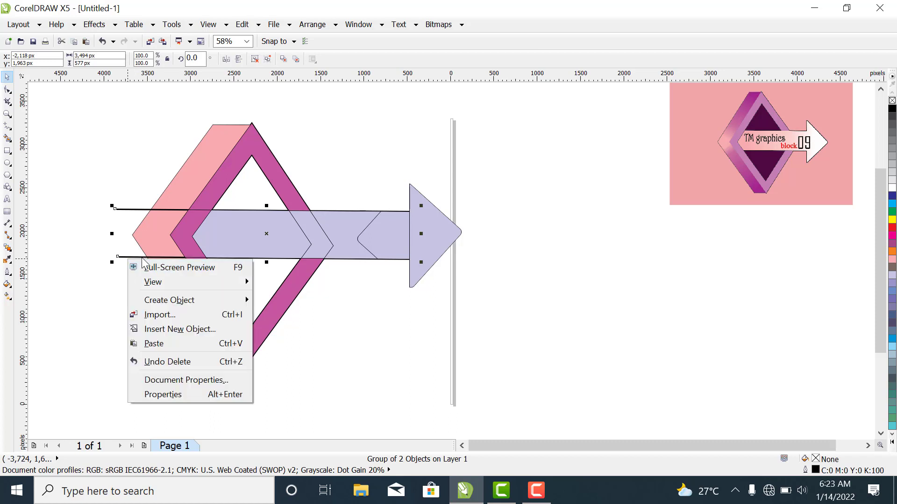
pyautogui.click(86, 223)
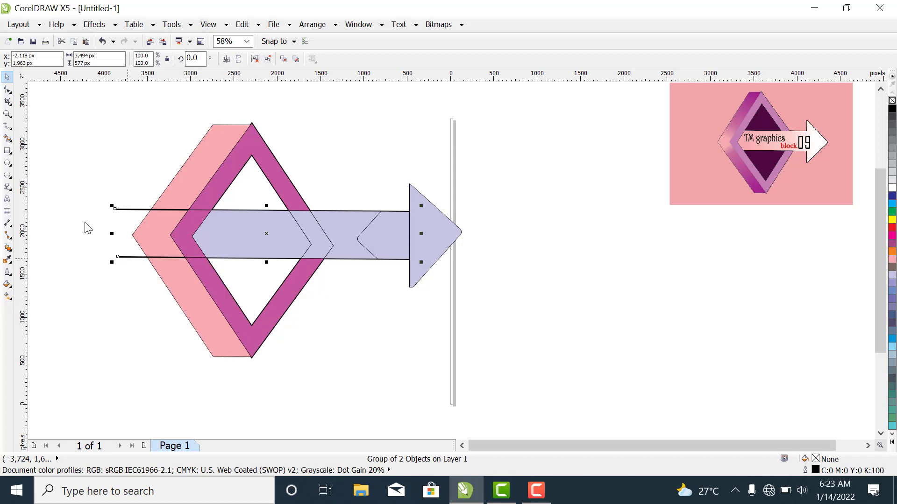
pyautogui.click(120, 189)
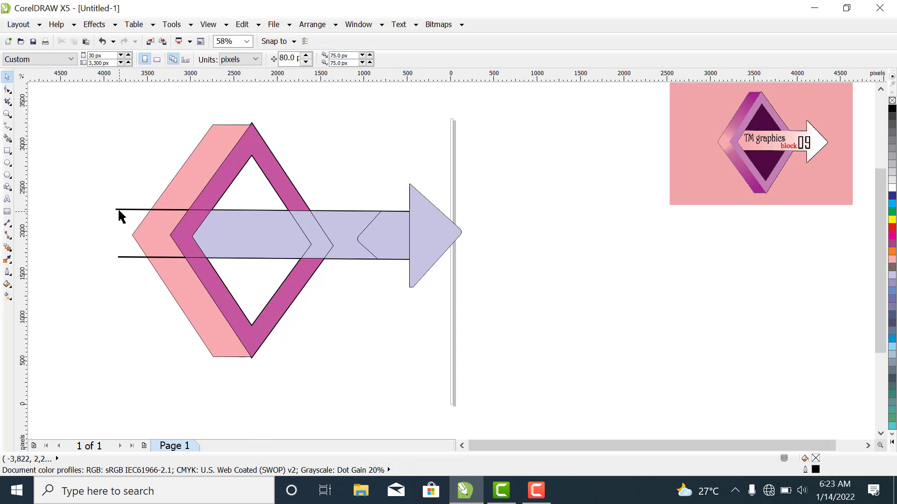
pyautogui.click(120, 214)
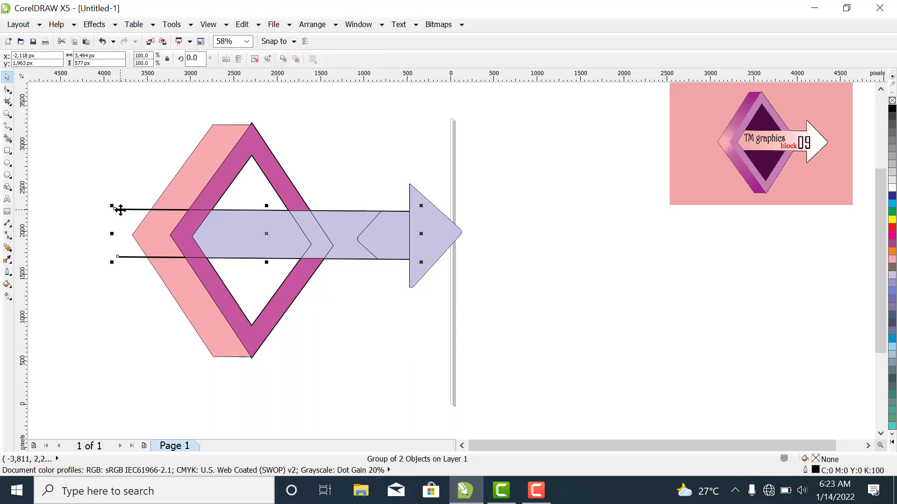
pyautogui.rightClick(121, 210)
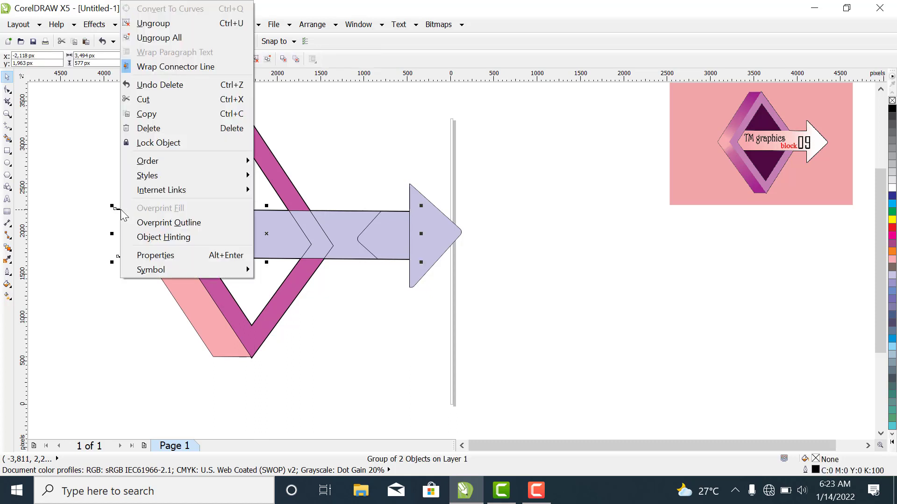
pyautogui.click(149, 128)
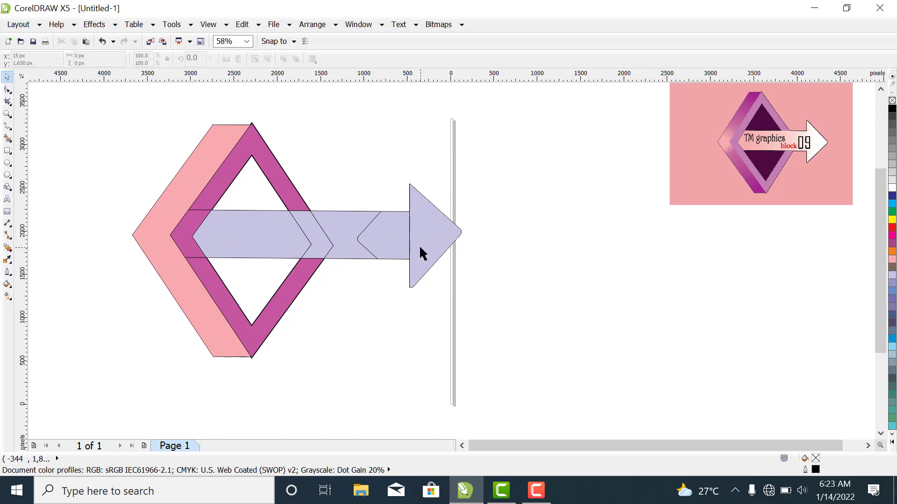
pyautogui.click(440, 246)
pyautogui.click(382, 242)
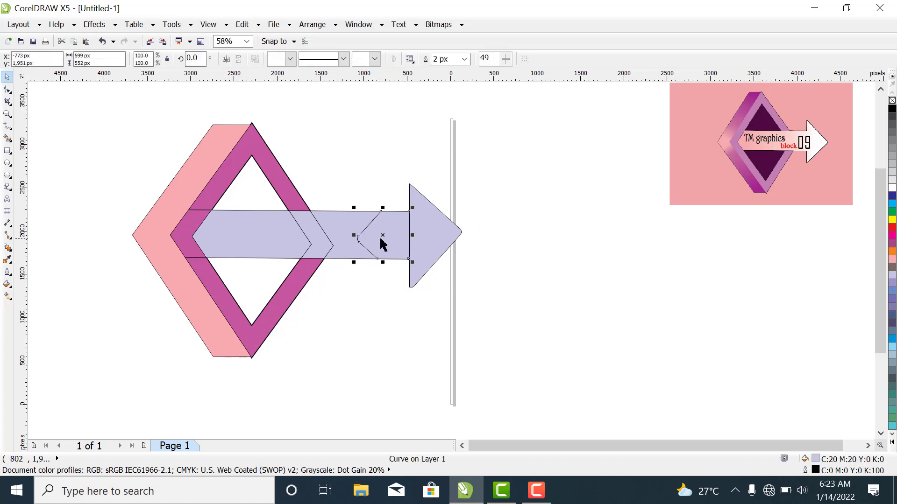
pyautogui.click(341, 246)
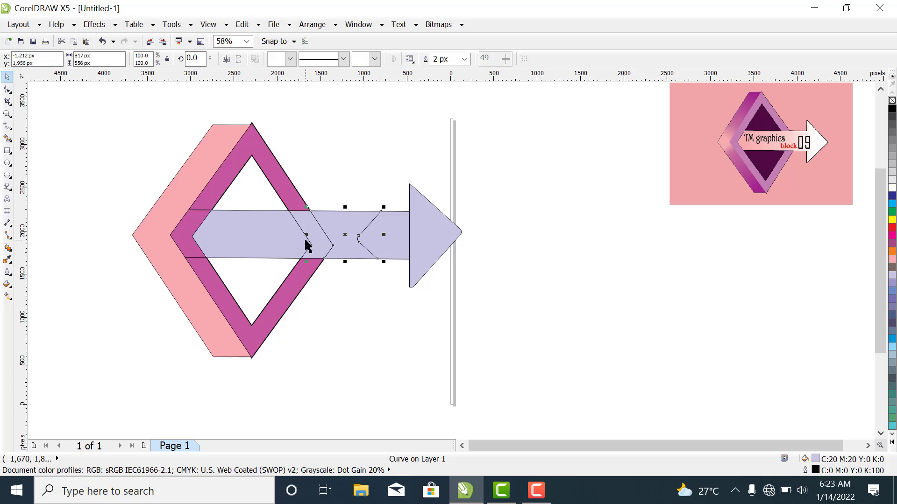
pyautogui.click(316, 246)
pyautogui.click(250, 246)
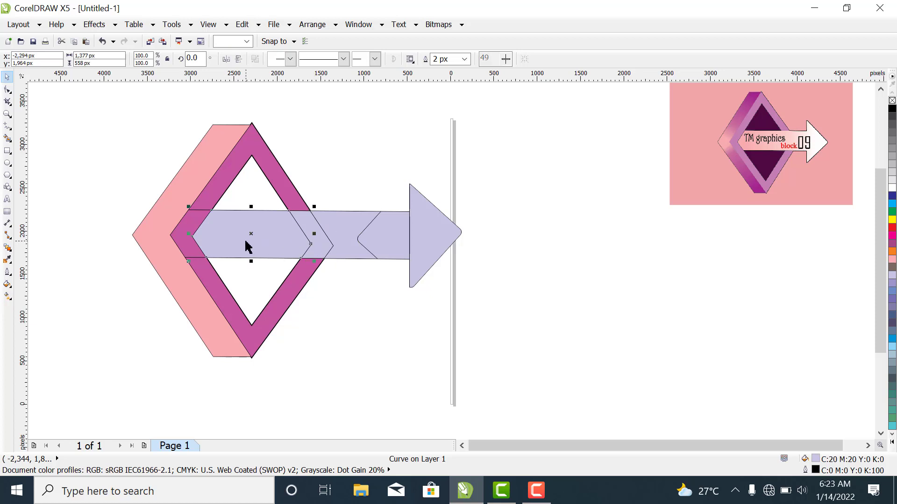
pyautogui.click(377, 158)
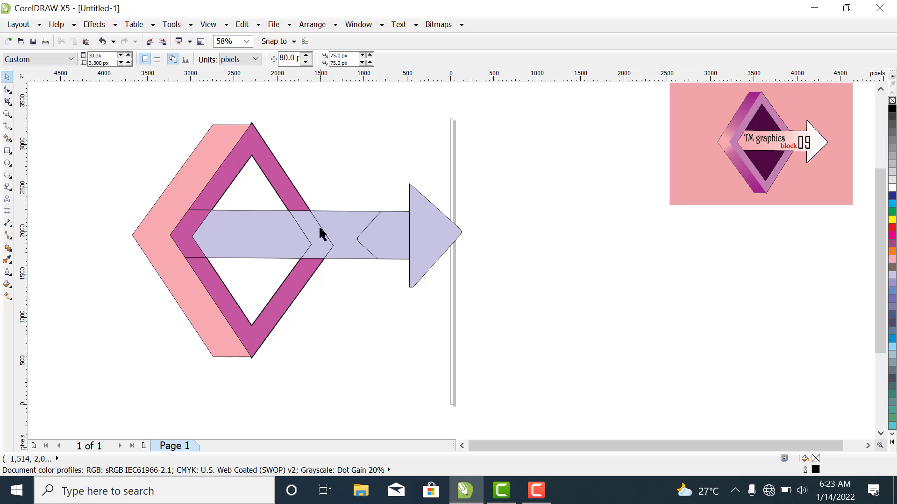
pyautogui.click(423, 234)
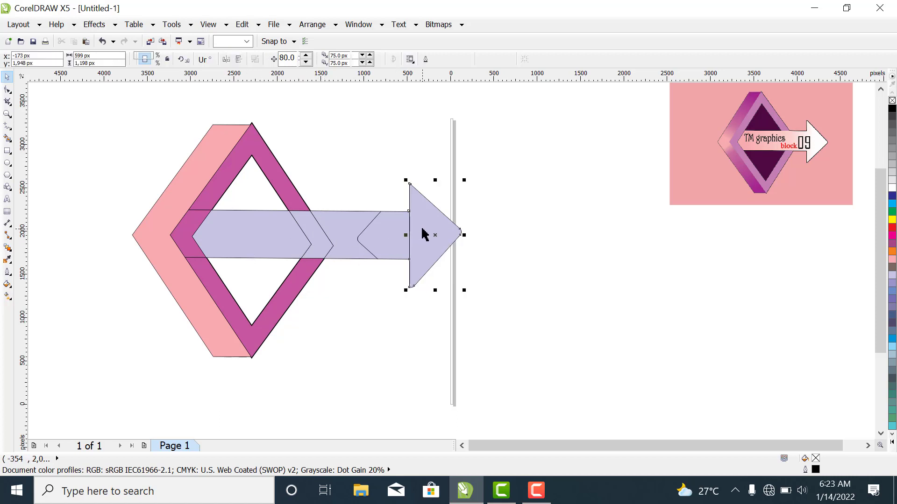
pyautogui.keyDown('shift'); pyautogui.click(380, 241); pyautogui.keyUp('shift')
pyautogui.keyDown('shift'); pyautogui.click(346, 257); pyautogui.keyUp('shift')
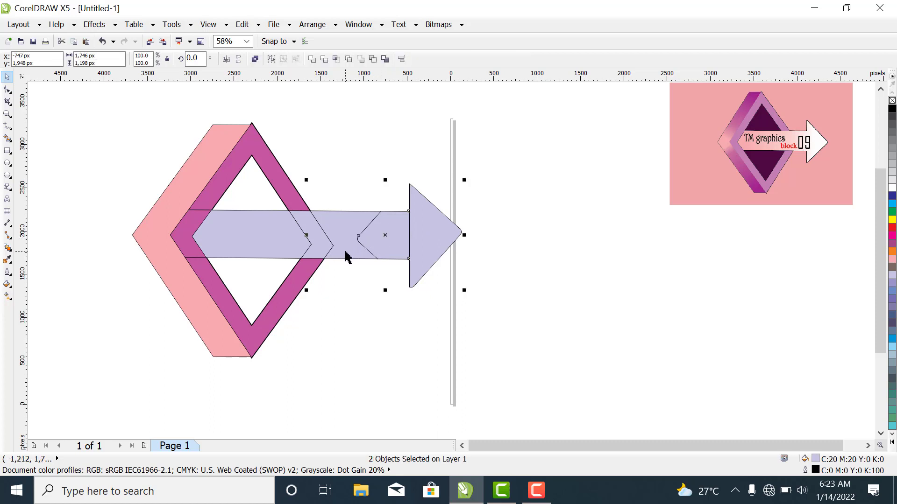
pyautogui.keyDown('shift'); pyautogui.click(317, 249); pyautogui.keyUp('shift')
pyautogui.click(369, 260)
# - Weld the arrowhead and all four lavender band sections into a single arrow shape
pyautogui.click(264, 254)
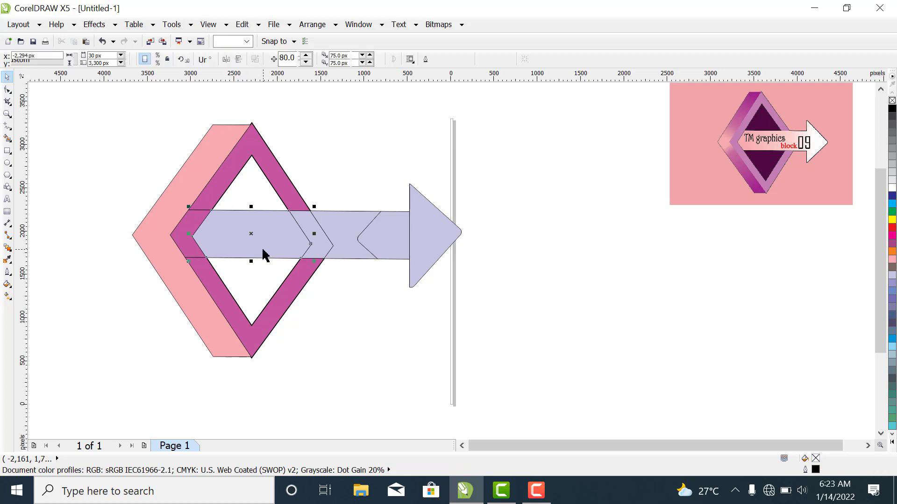
pyautogui.keyDown('shift'); pyautogui.click(316, 253); pyautogui.keyUp('shift')
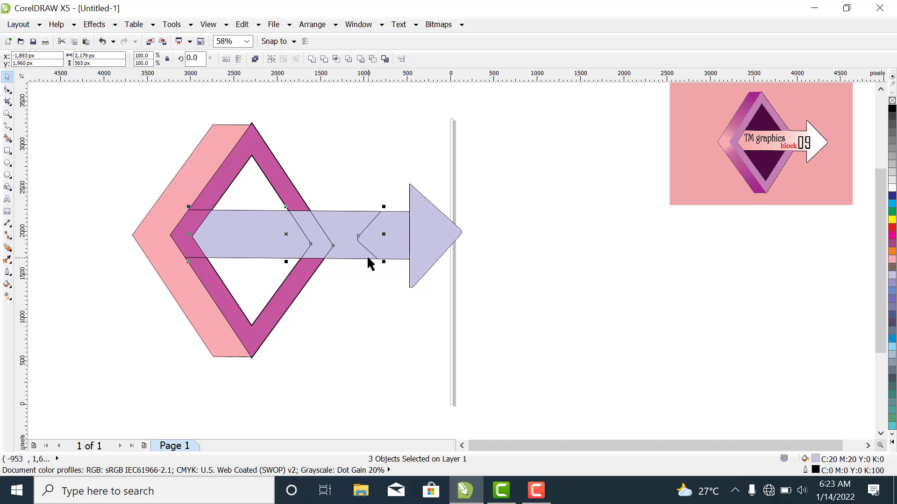
pyautogui.keyDown('shift'); pyautogui.click(403, 256); pyautogui.keyUp('shift')
pyautogui.keyDown('shift'); pyautogui.click(430, 253); pyautogui.keyUp('shift')
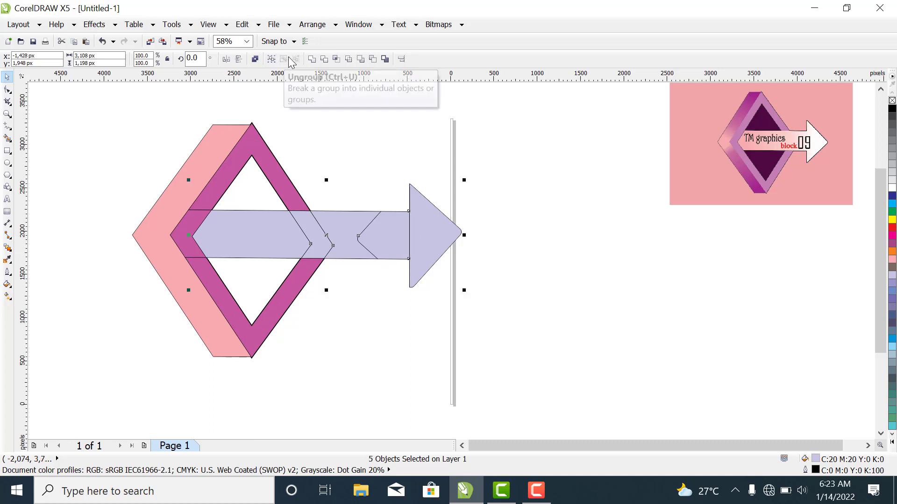
pyautogui.click(312, 59)
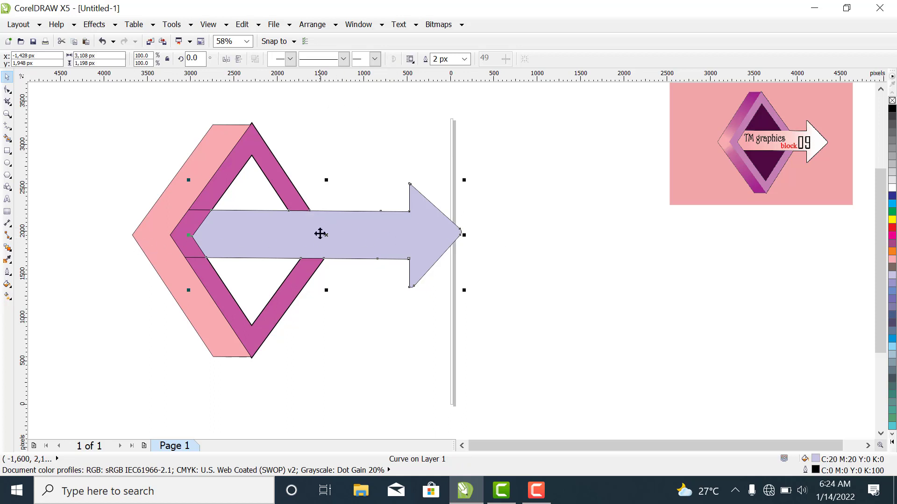
pyautogui.click(386, 317)
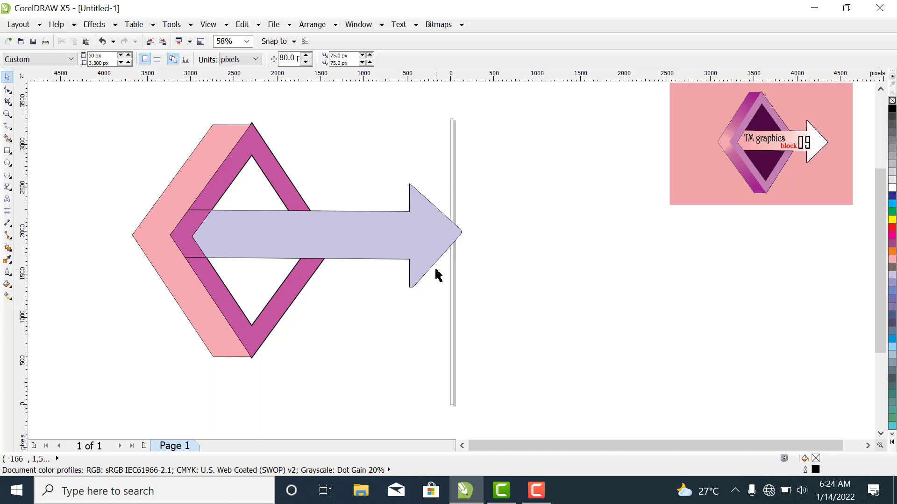
# - Weld the upper, left and lower magenta-purple sections of the diamond frame into one shape
pyautogui.click(260, 156)
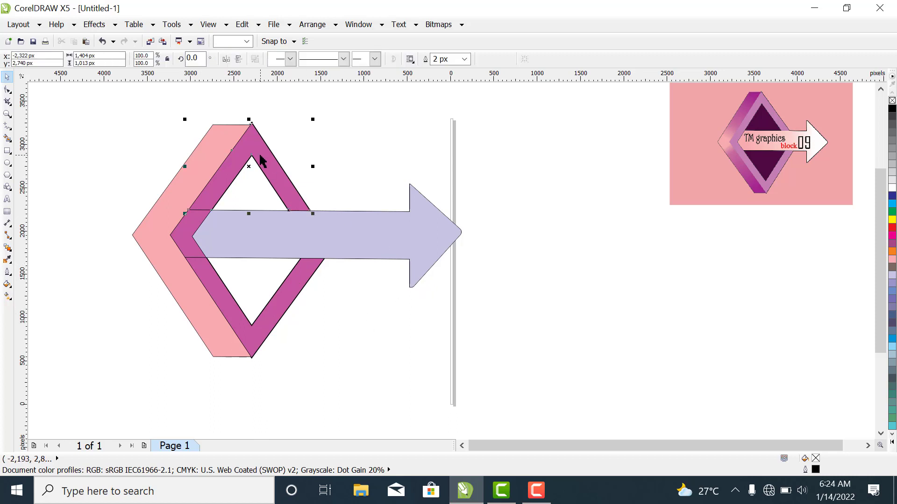
pyautogui.keyDown('shift'); pyautogui.click(297, 285); pyautogui.keyUp('shift')
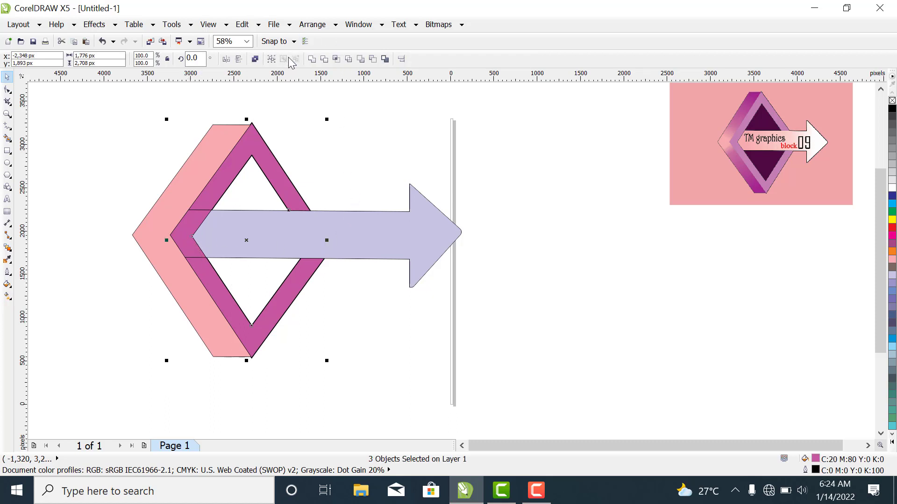
pyautogui.click(313, 59)
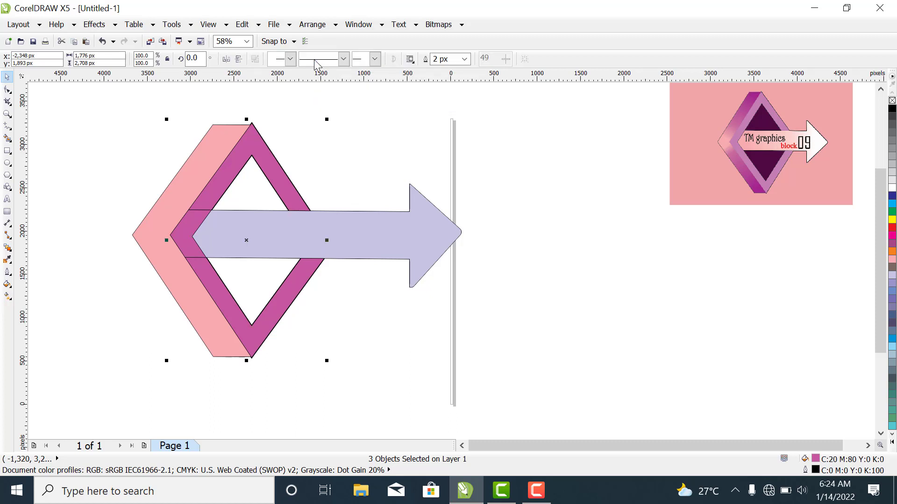
pyautogui.click(369, 172)
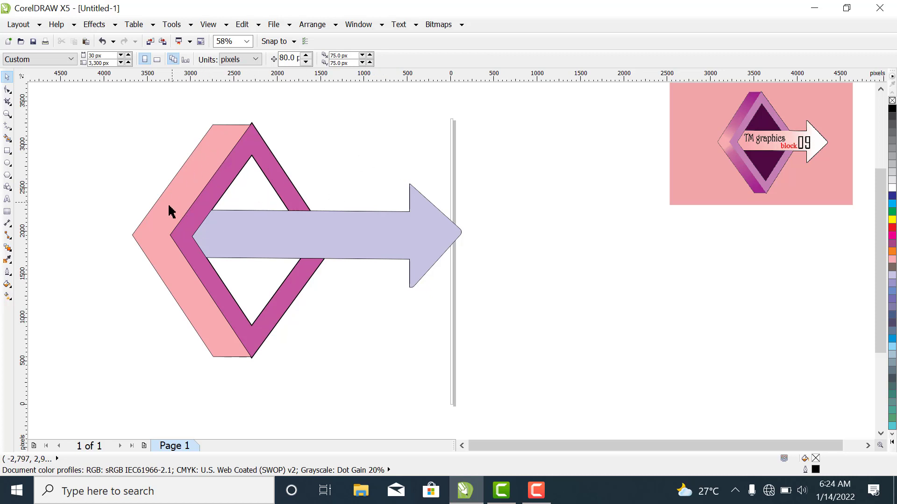
# - Fill the pink side band behind the diamond frame with purple (C20 M80 Y0 K20)
pyautogui.click(194, 182)
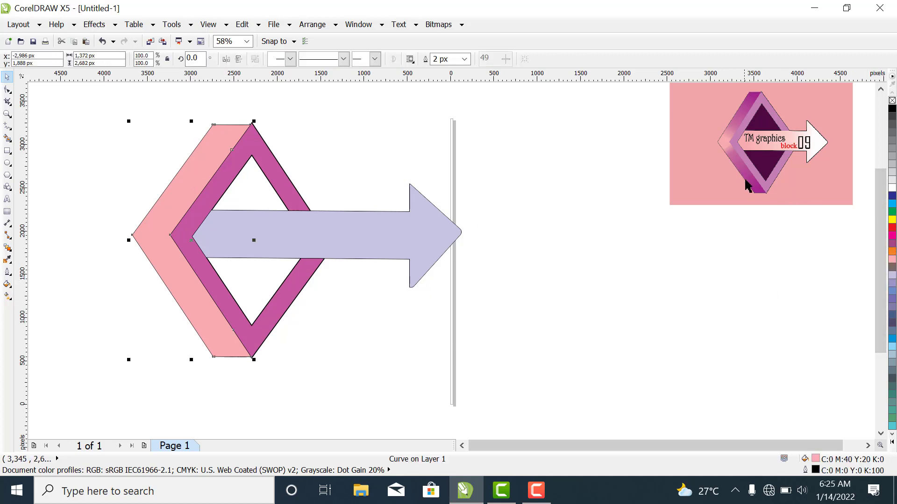
pyautogui.click(891, 244)
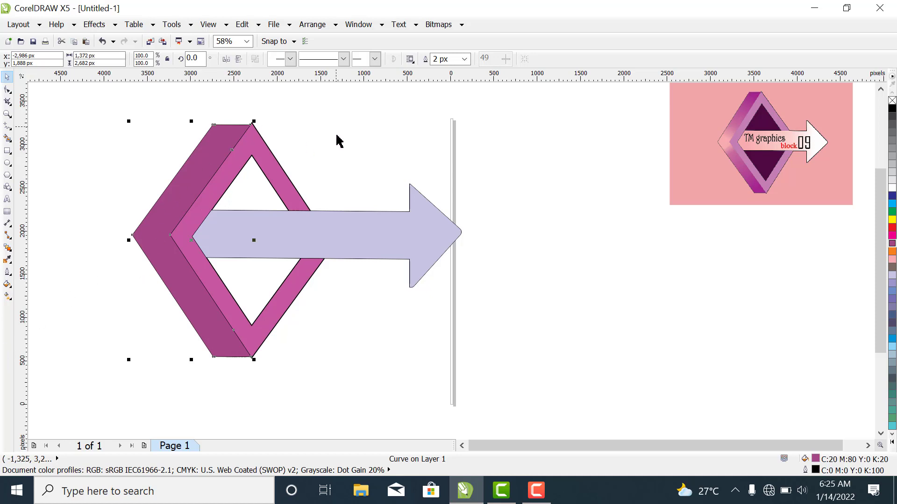
# - Sample the side band's purple with the Color Eyedropper and apply it to the inner diamond
pyautogui.click(245, 283)
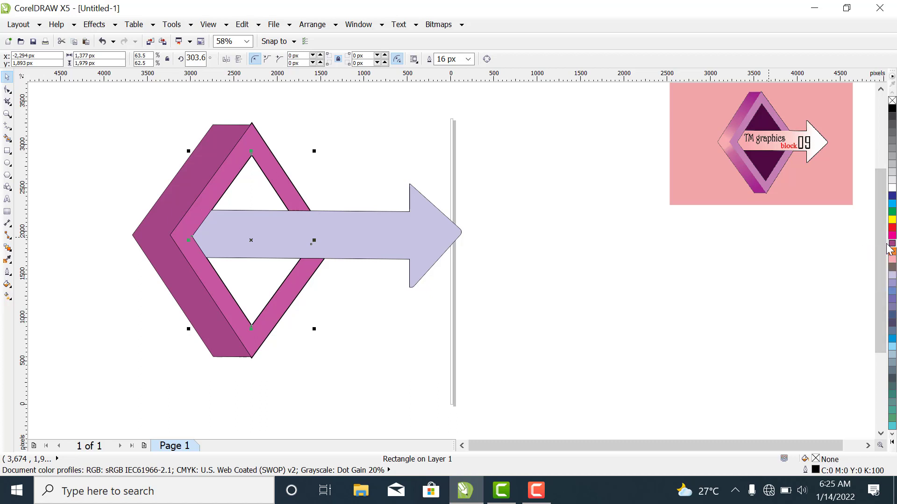
pyautogui.click(421, 326)
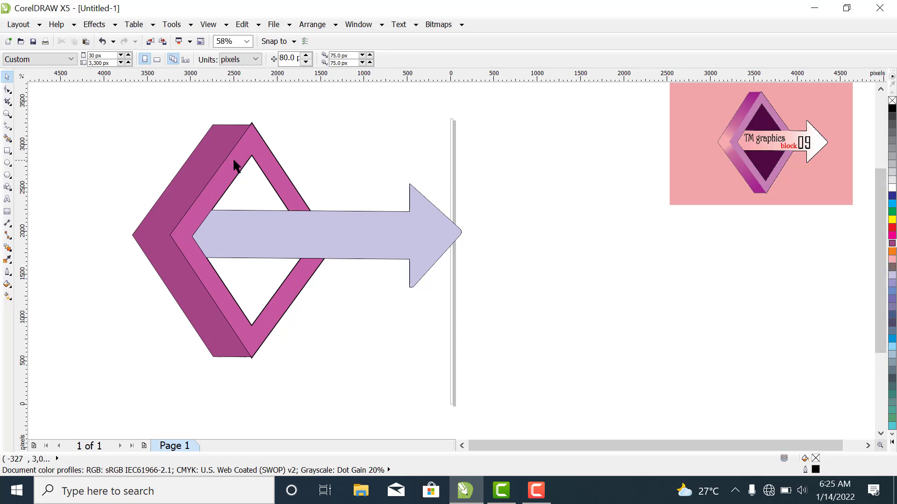
pyautogui.click(258, 286)
pyautogui.click(391, 335)
pyautogui.click(7, 260)
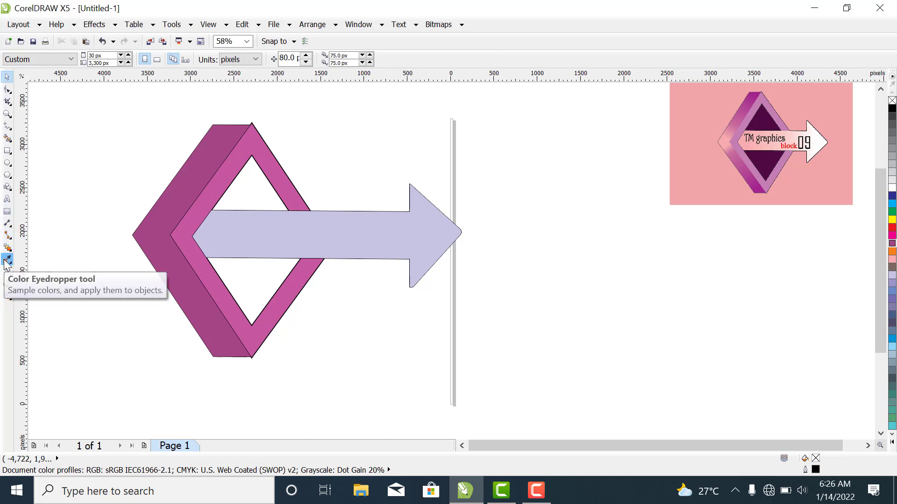
pyautogui.click(185, 181)
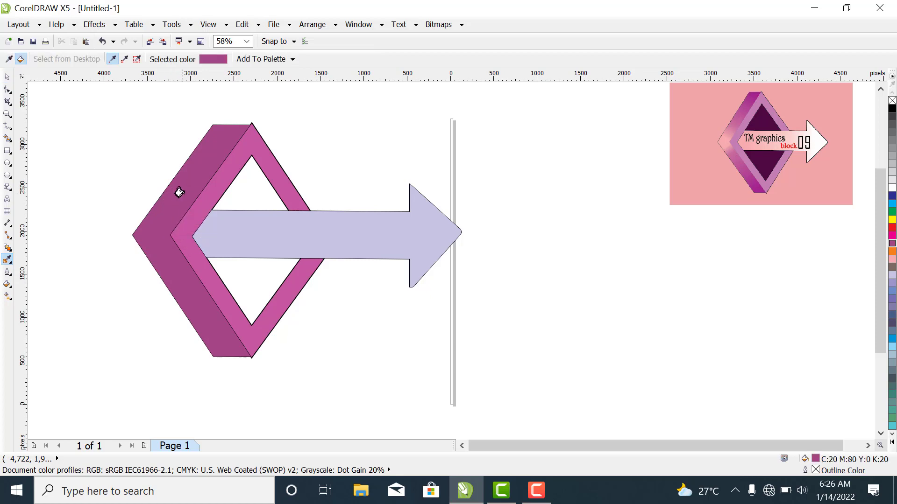
pyautogui.click(251, 275)
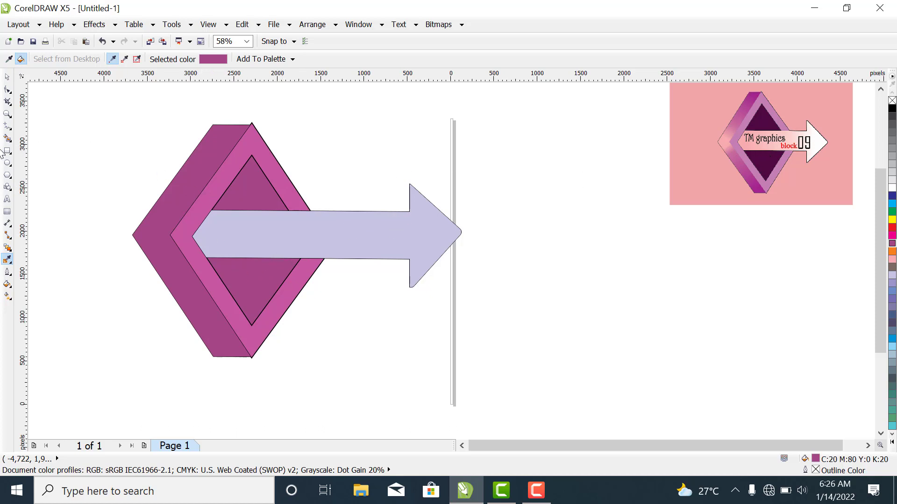
# - Give the inner diamond a uniform dark plum fill of C53 M100 Y45 K55
pyautogui.click(8, 79)
pyautogui.click(259, 291)
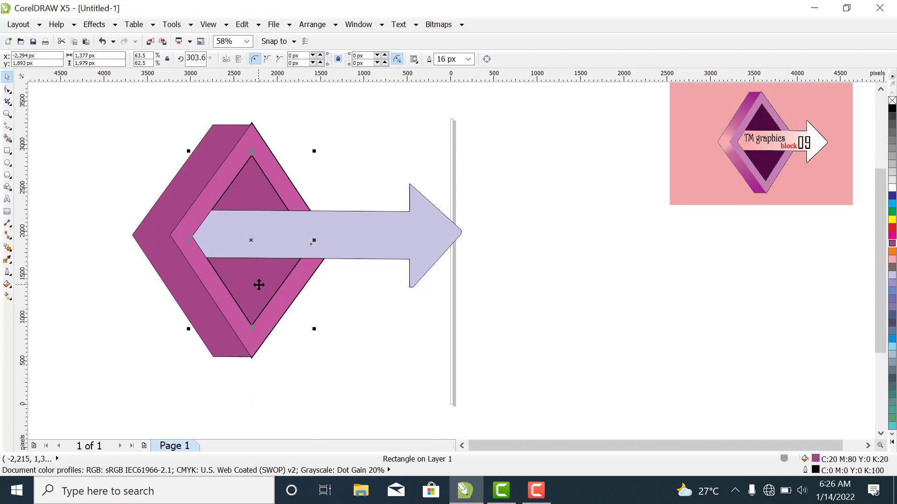
pyautogui.hotkey('shift', 'F11')
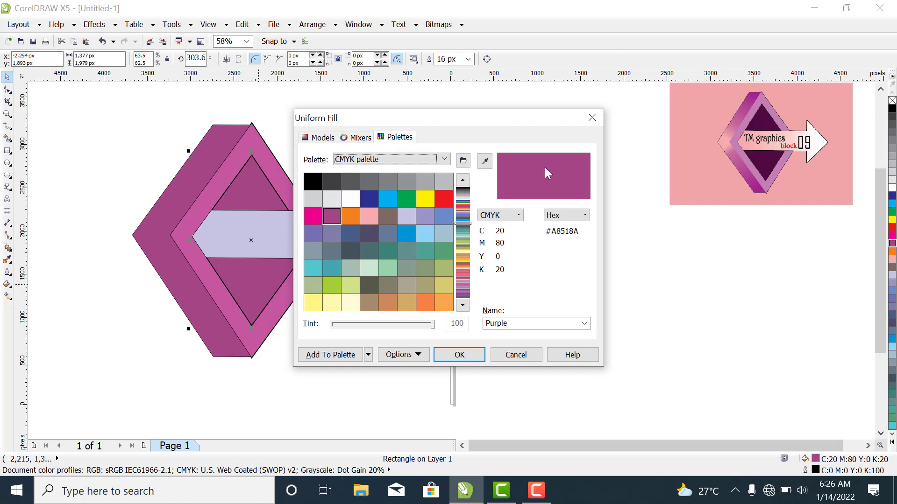
pyautogui.click(321, 139)
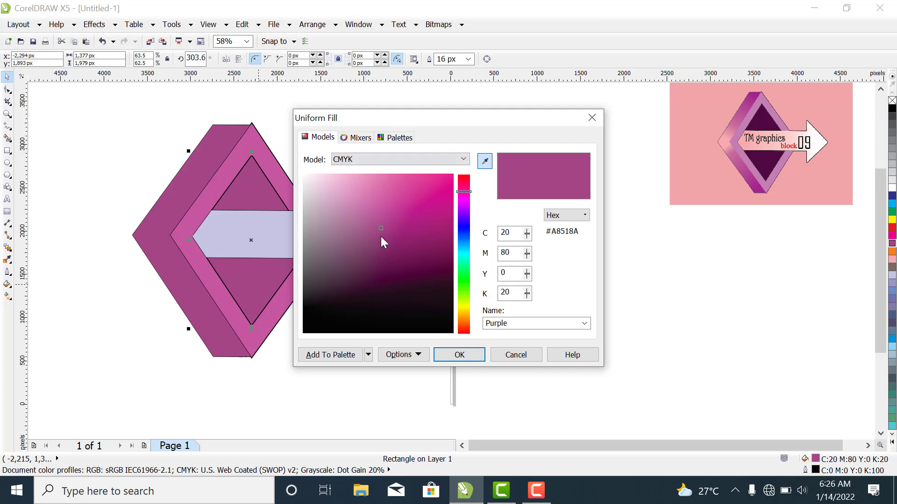
pyautogui.moveTo(381, 228)
pyautogui.mouseDown()
pyautogui.moveTo(407, 268)
pyautogui.moveTo(438, 269)
pyautogui.mouseUp()
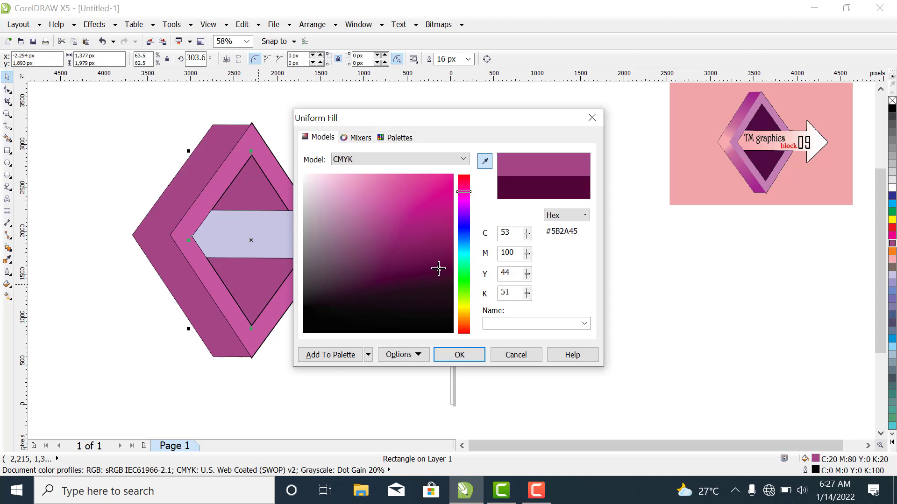
pyautogui.moveTo(440, 270); pyautogui.dragTo(439, 271)
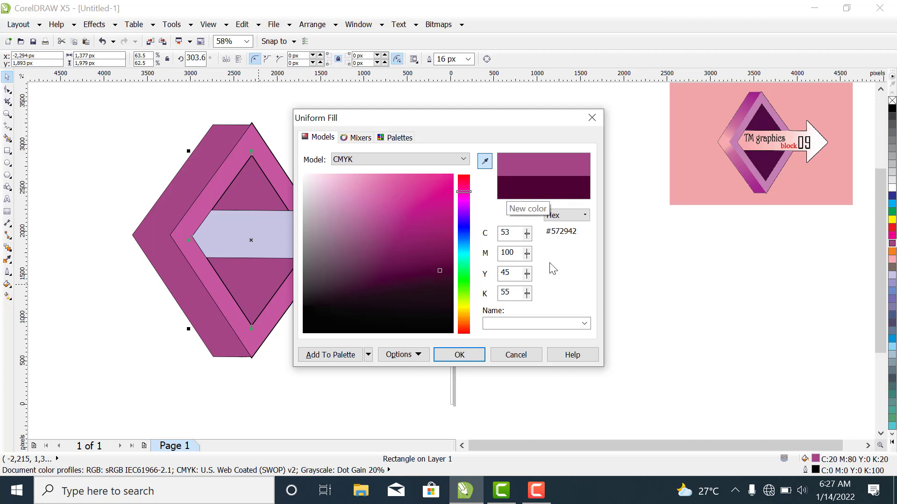
pyautogui.click(466, 355)
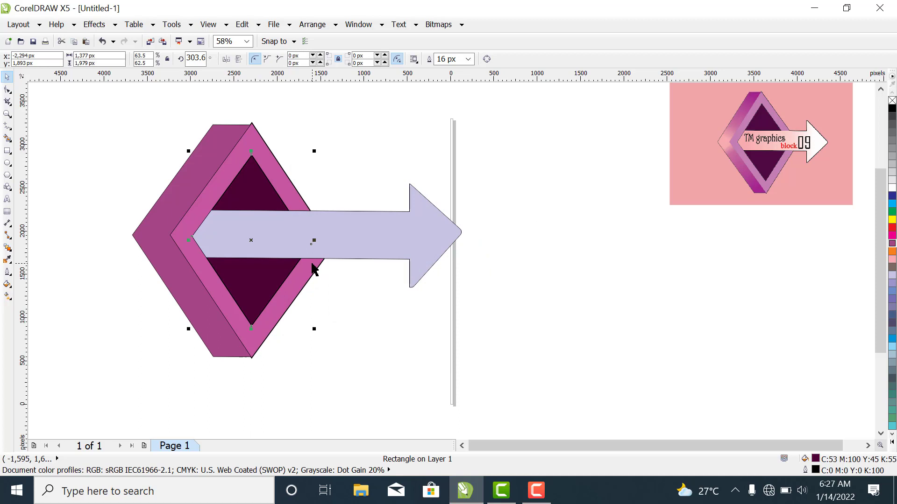
# - Draw a nearly horizontal line about 1,008 px long through the side band's two corner points and set its outline to 8 px
pyautogui.click(290, 160)
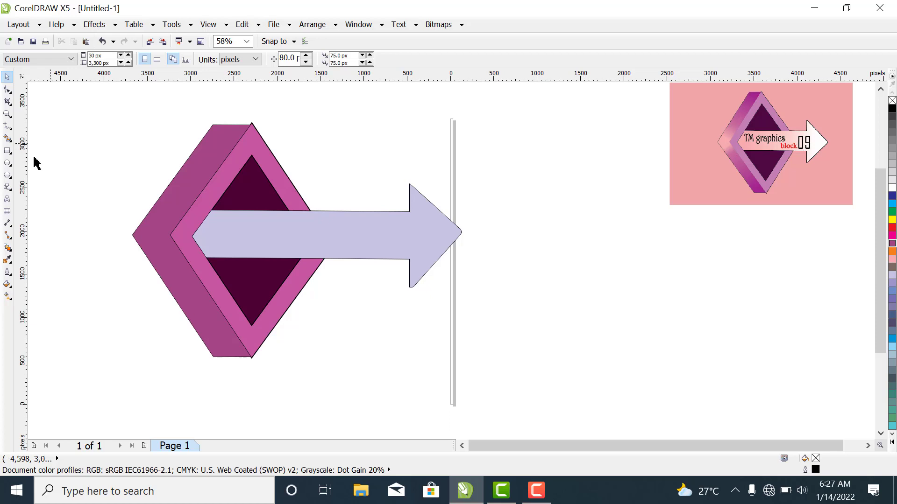
pyautogui.click(7, 127)
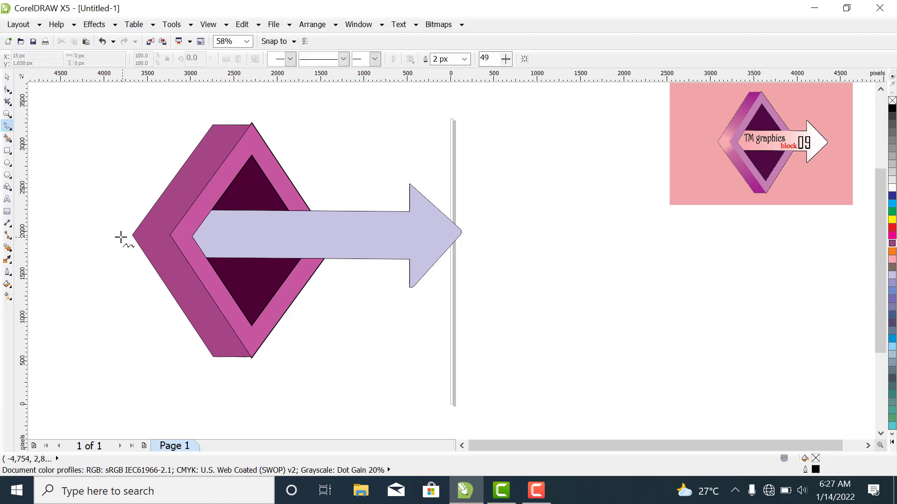
pyautogui.click(7, 77)
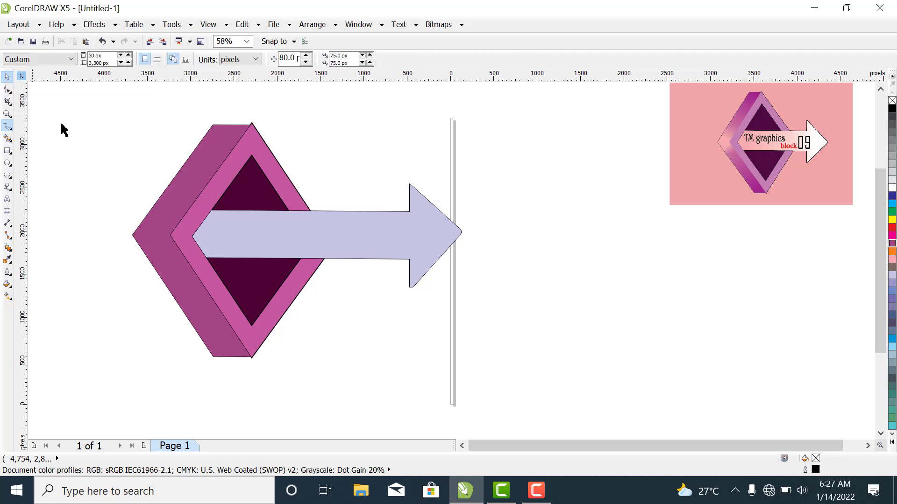
pyautogui.click(8, 114)
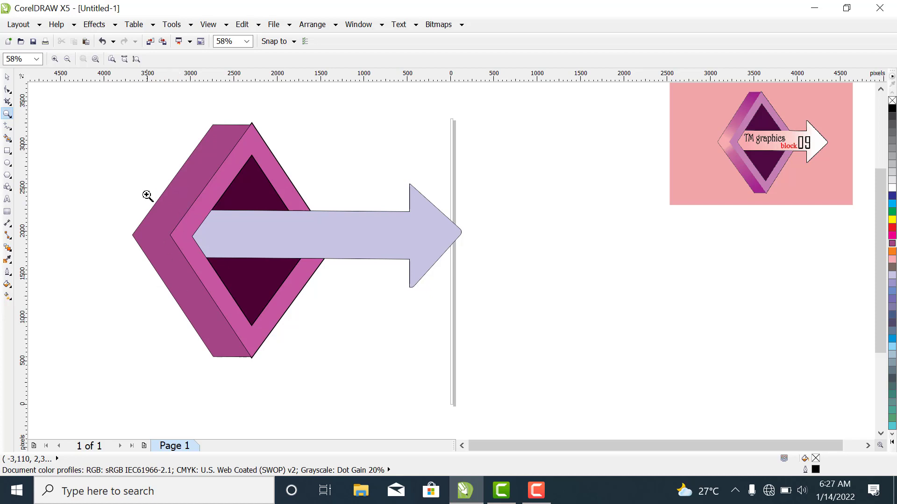
pyautogui.moveTo(95, 178); pyautogui.dragTo(274, 296)
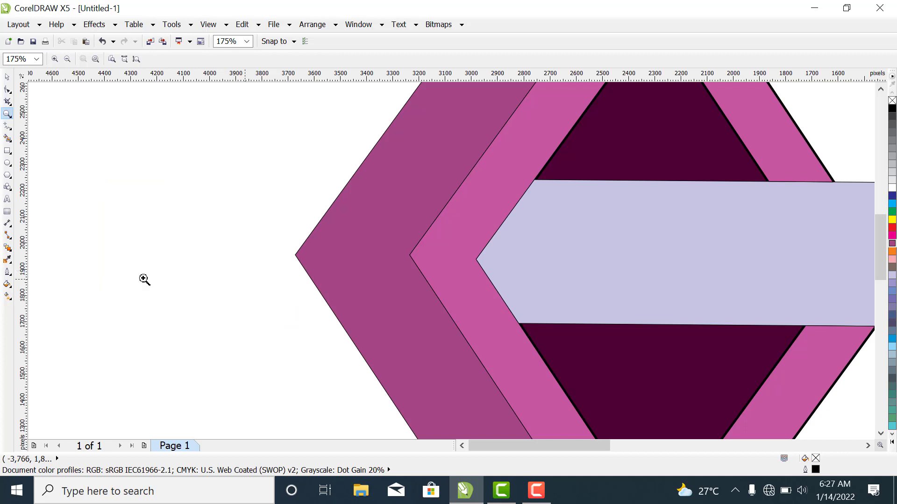
pyautogui.click(7, 199)
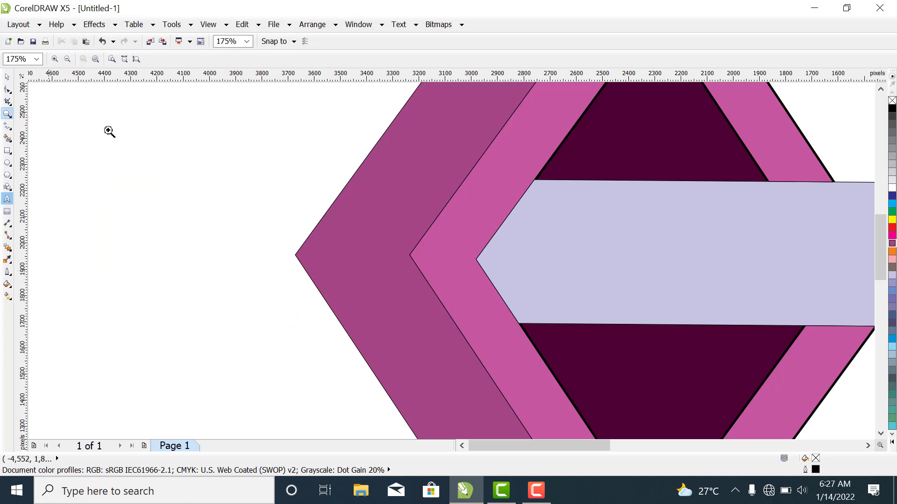
pyautogui.click(7, 127)
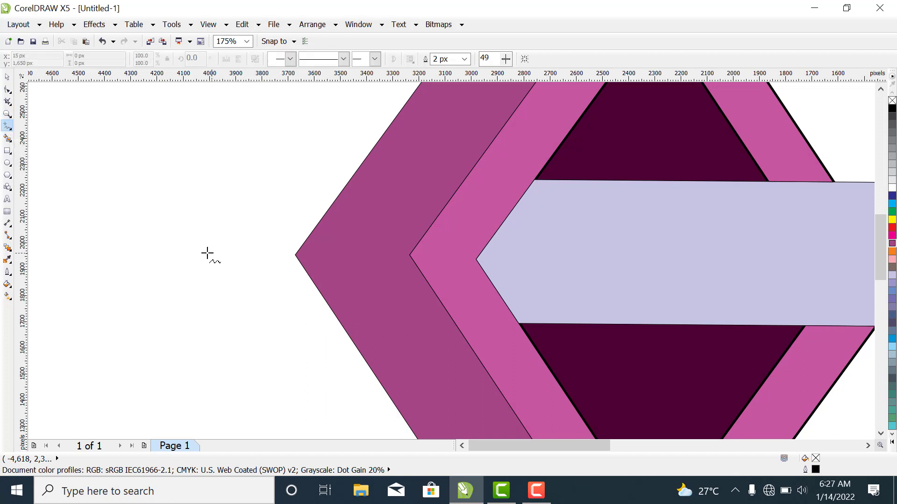
pyautogui.click(190, 257)
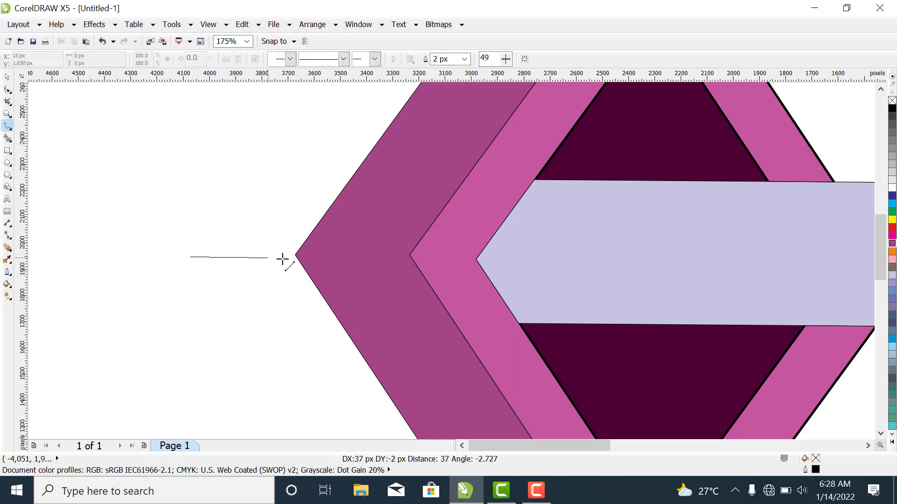
pyautogui.click(310, 256)
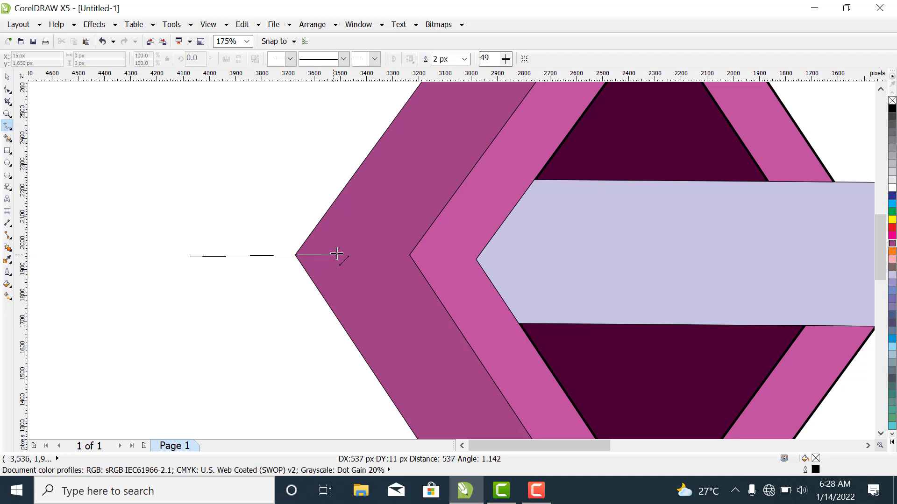
pyautogui.click(421, 256)
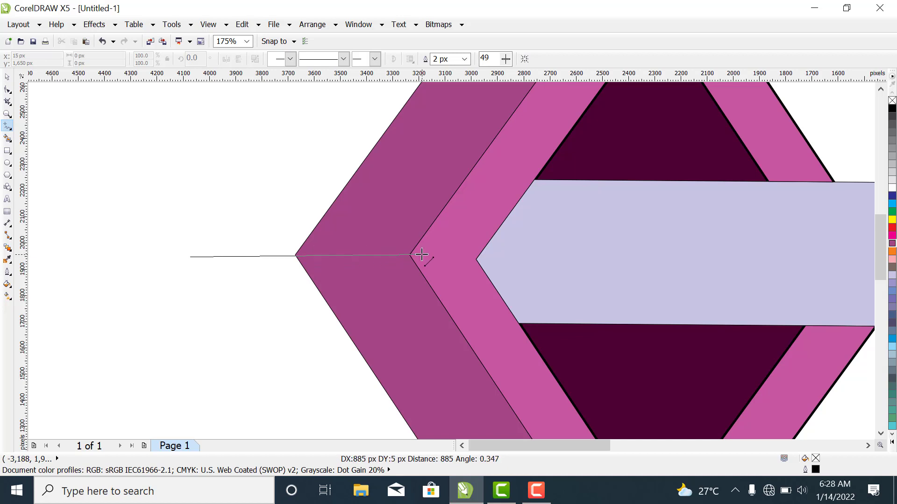
pyautogui.click(484, 257)
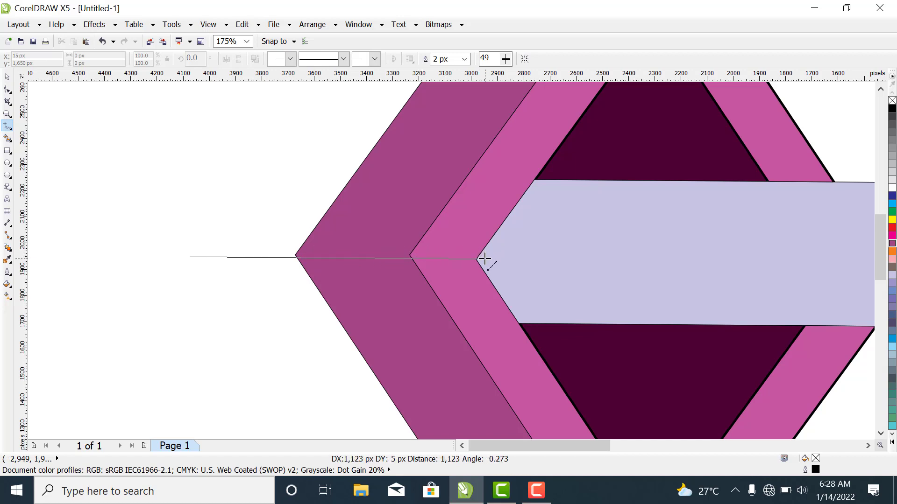
pyautogui.click(453, 254)
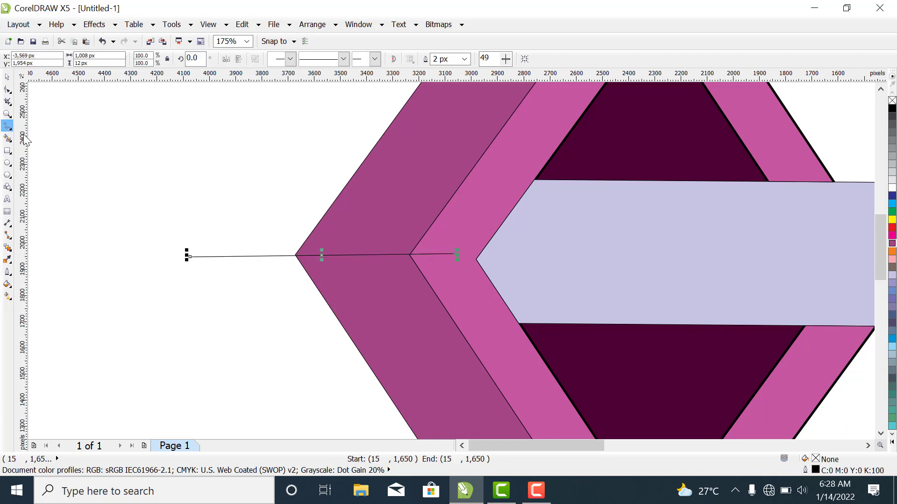
pyautogui.click(464, 59)
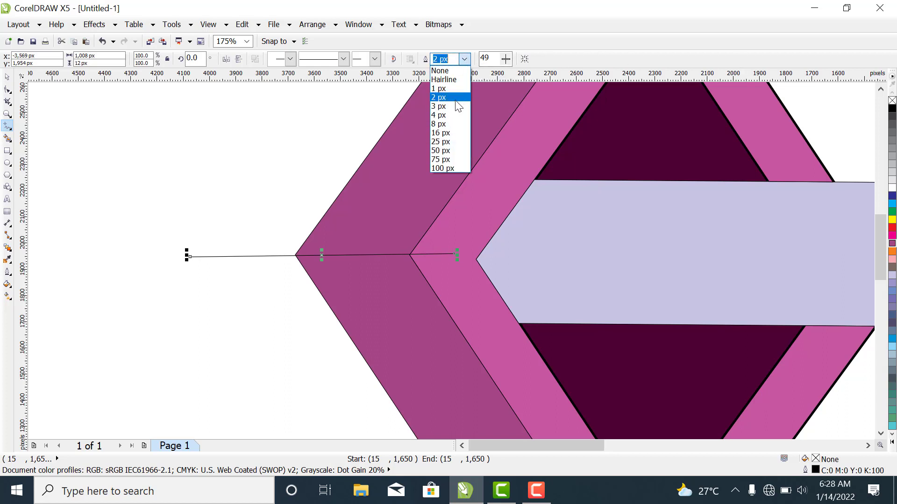
pyautogui.click(444, 124)
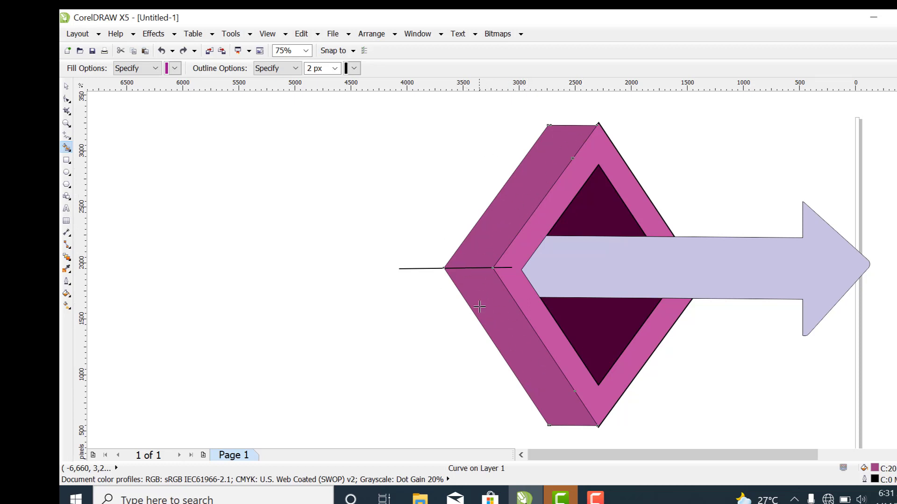
# - Smart-fill the upper and lower halves of the side band with Blue Purple (C40 M100 Y0 K0)
pyautogui.click(175, 71)
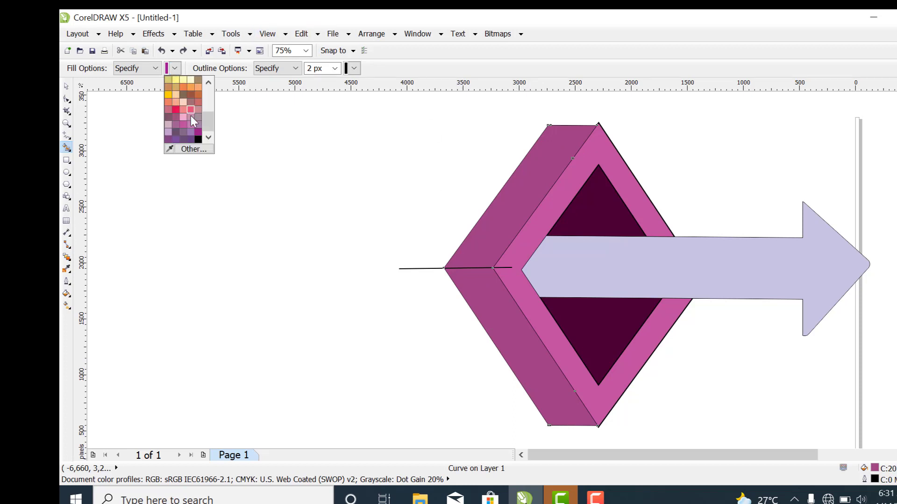
pyautogui.click(199, 132)
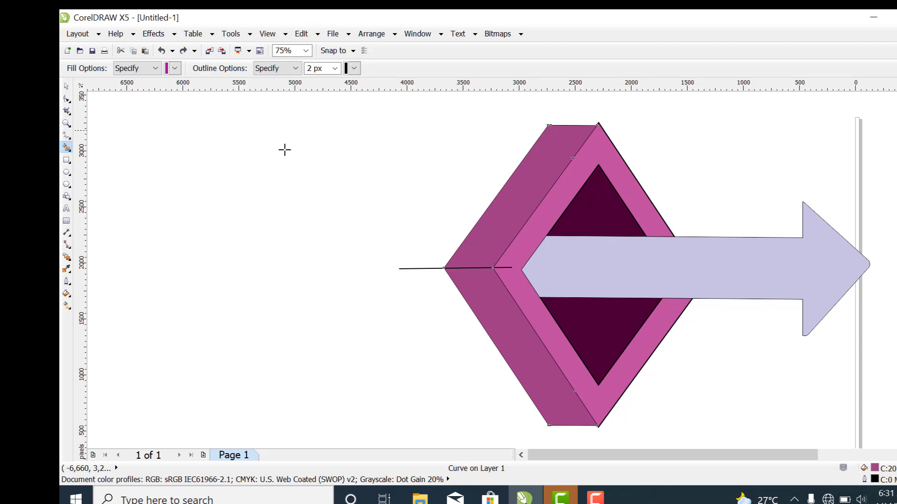
pyautogui.click(536, 176)
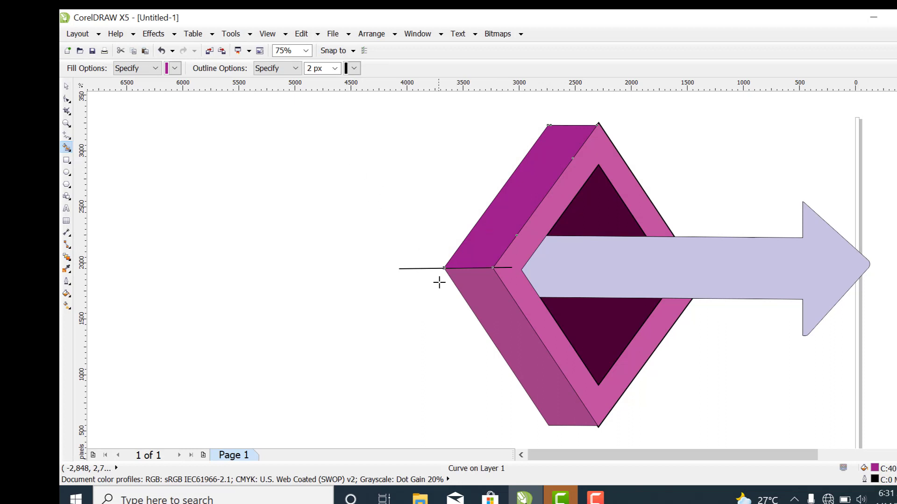
pyautogui.click(503, 317)
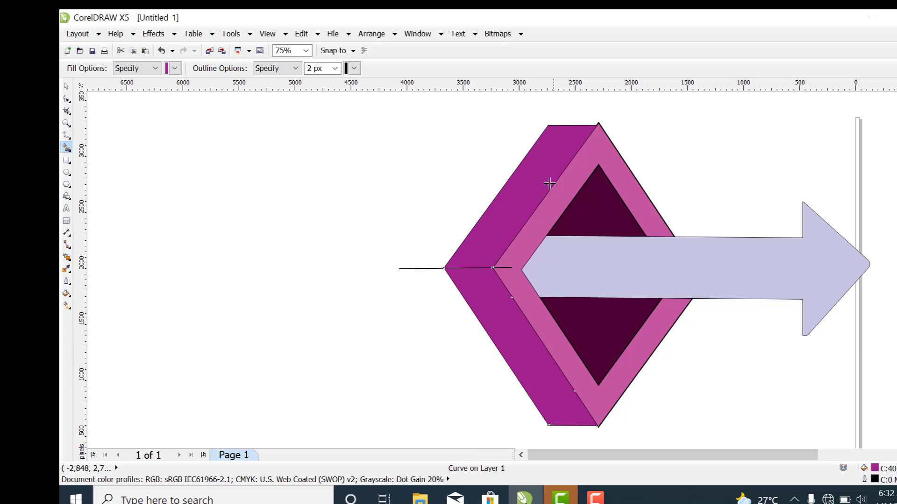
# - Give the upper half of the side band a uniform dark purple fill of C60 M100 Y31 K42
pyautogui.click(66, 86)
pyautogui.click(514, 203)
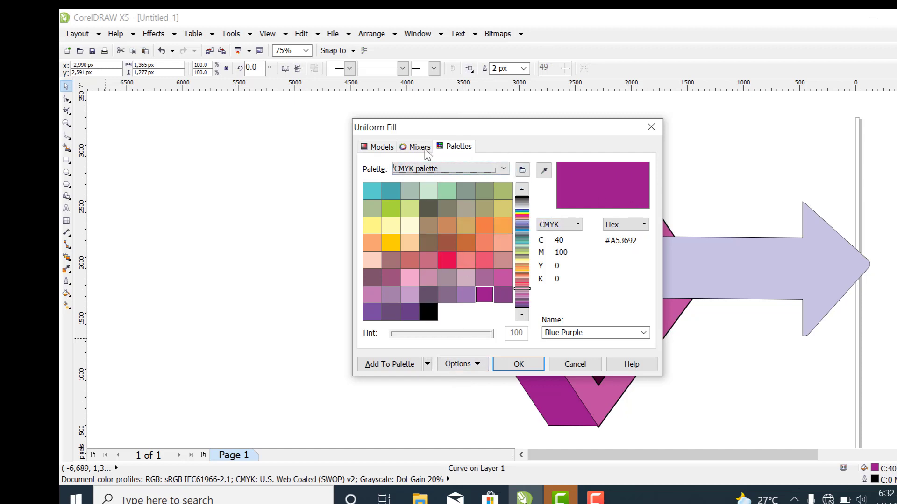
pyautogui.click(371, 149)
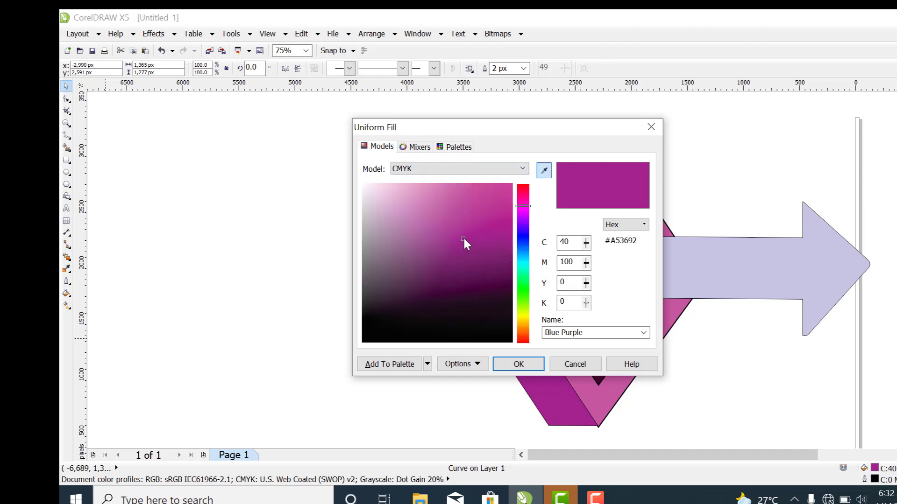
pyautogui.moveTo(463, 236); pyautogui.dragTo(505, 278)
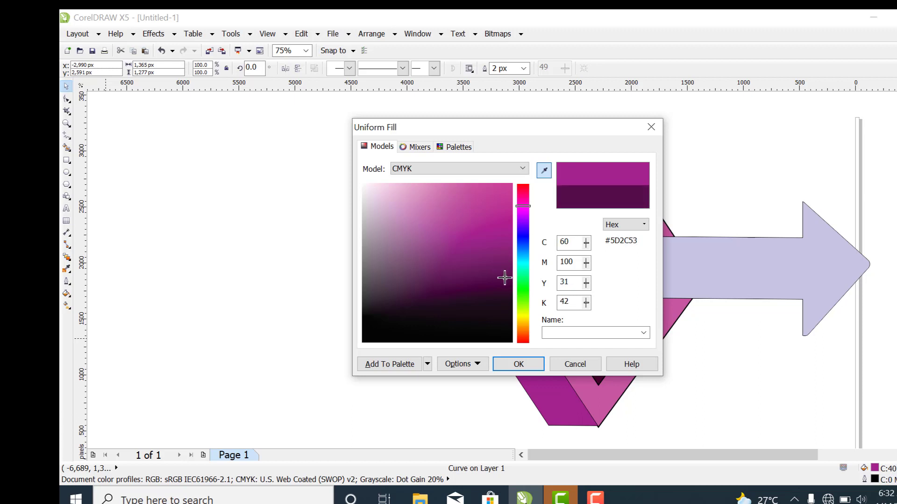
pyautogui.click(519, 365)
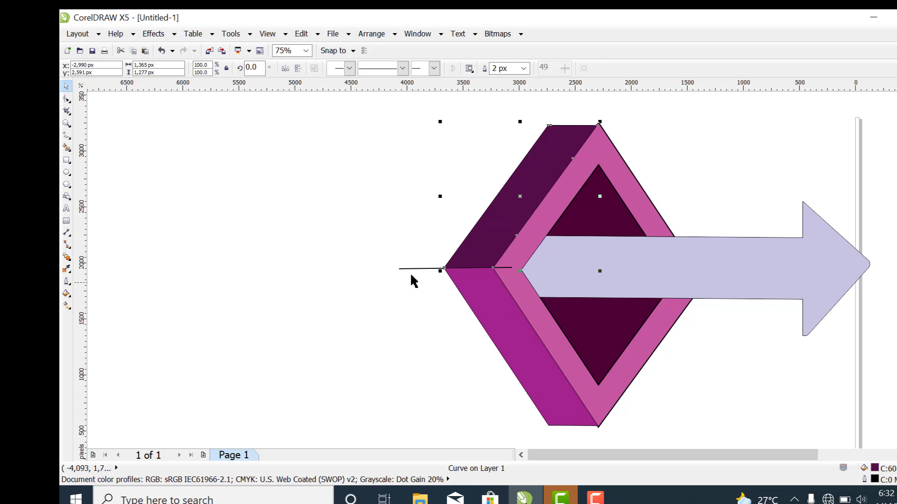
# - Give the lower half of the side band a uniform purple fill of C51 M100 Y18 K5
pyautogui.click(473, 292)
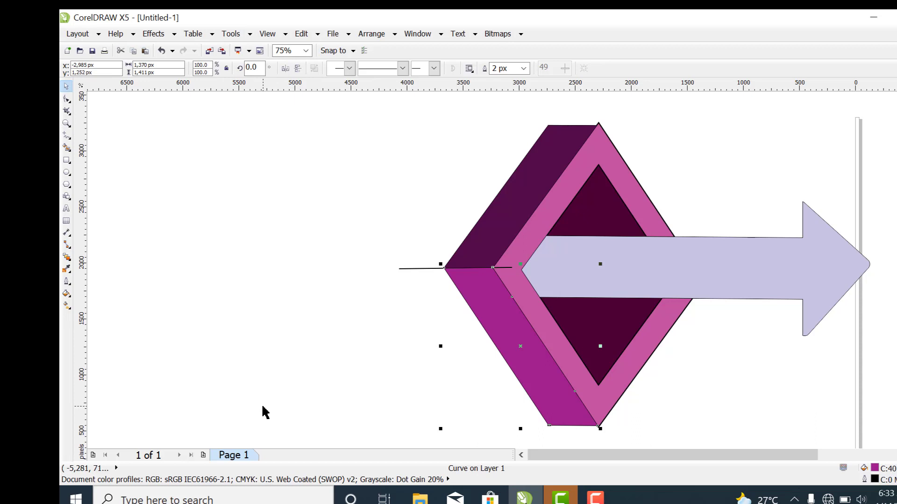
pyautogui.hotkey('shift', 'F11')
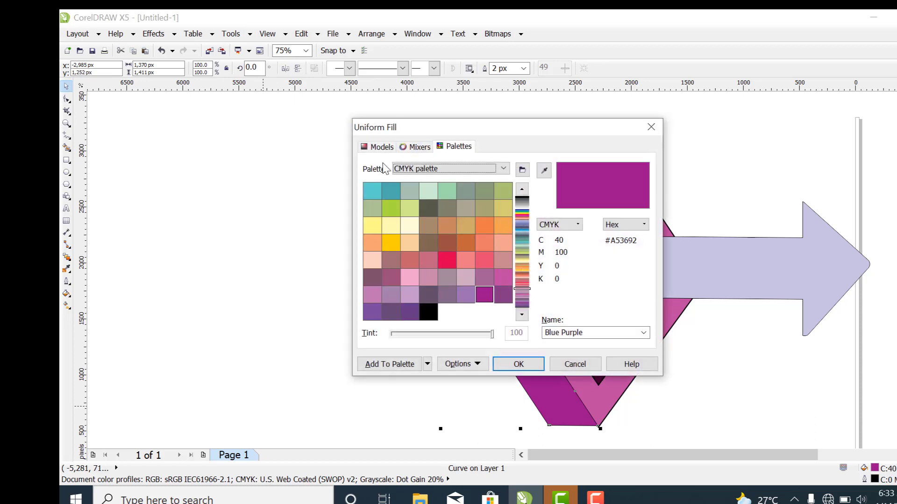
pyautogui.click(381, 148)
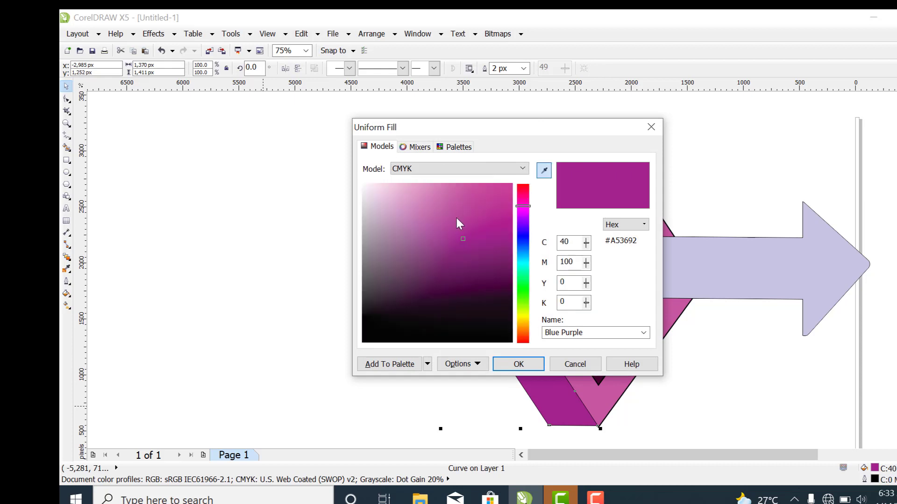
pyautogui.moveTo(464, 237)
pyautogui.mouseDown()
pyautogui.moveTo(485, 257)
pyautogui.moveTo(503, 261)
pyautogui.moveTo(505, 250)
pyautogui.mouseUp()
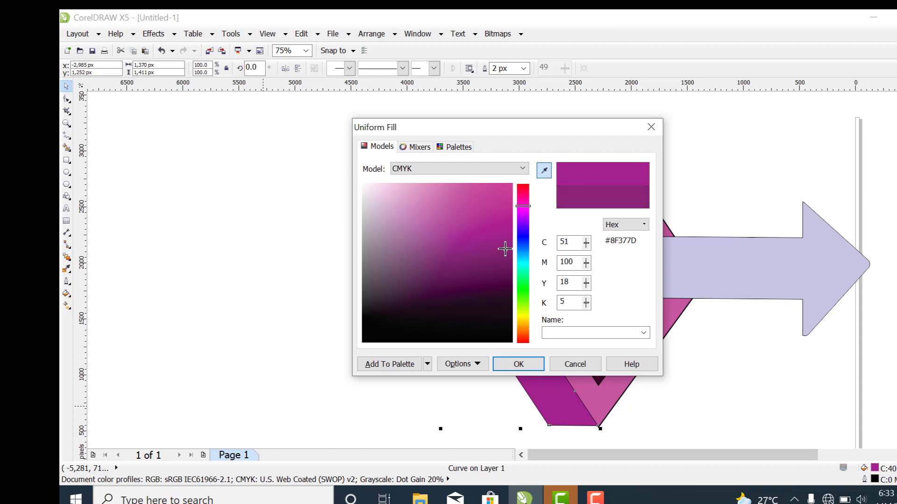
pyautogui.click(529, 364)
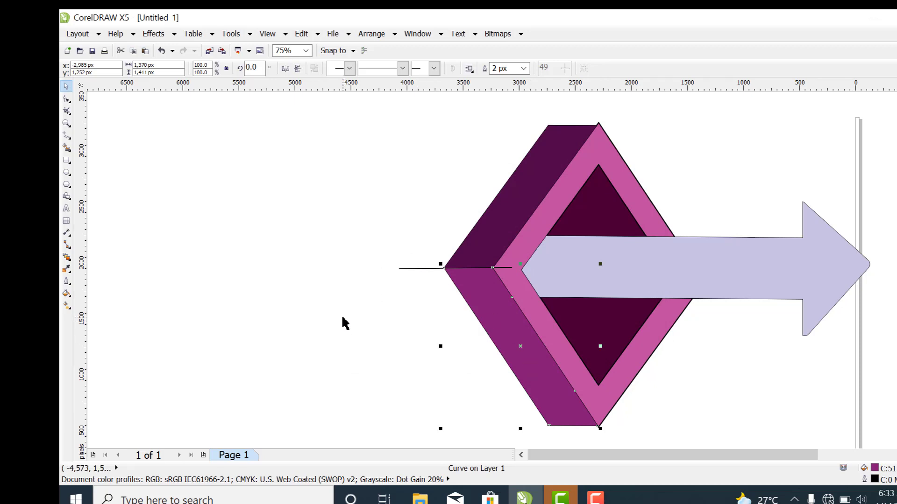
# - Lighten the upper half of the side band to a uniform fill of C51 M100 Y28 K16
pyautogui.click(511, 221)
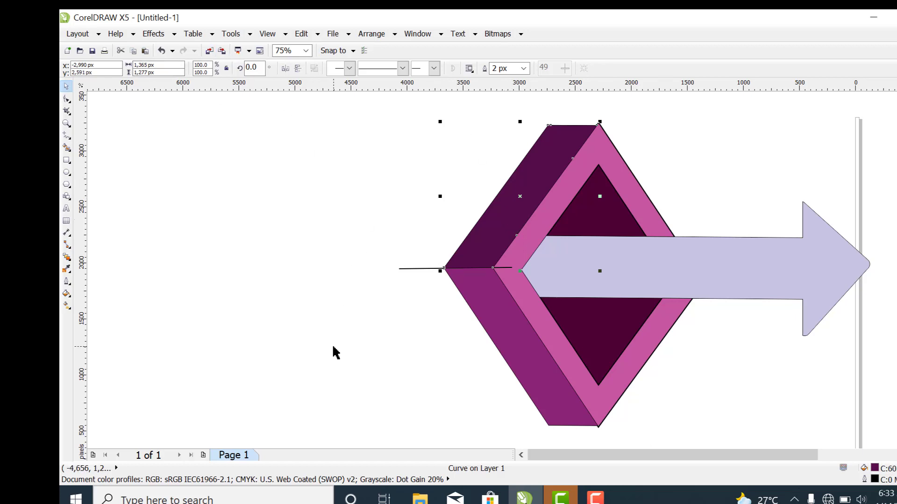
pyautogui.hotkey('shift', 'F11')
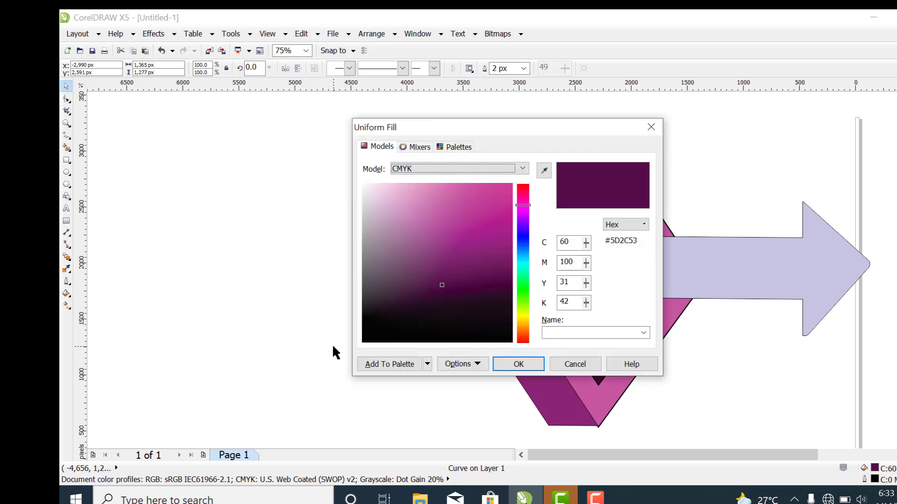
pyautogui.moveTo(441, 283); pyautogui.dragTo(499, 267)
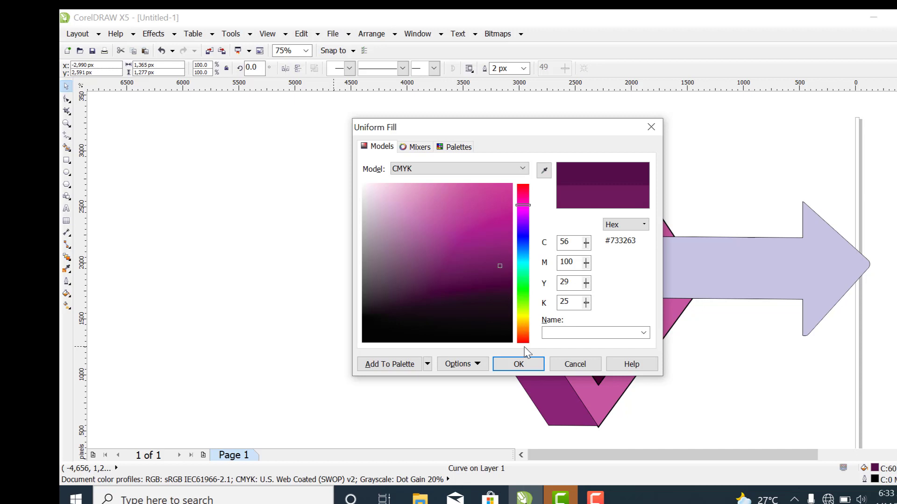
pyautogui.click(519, 364)
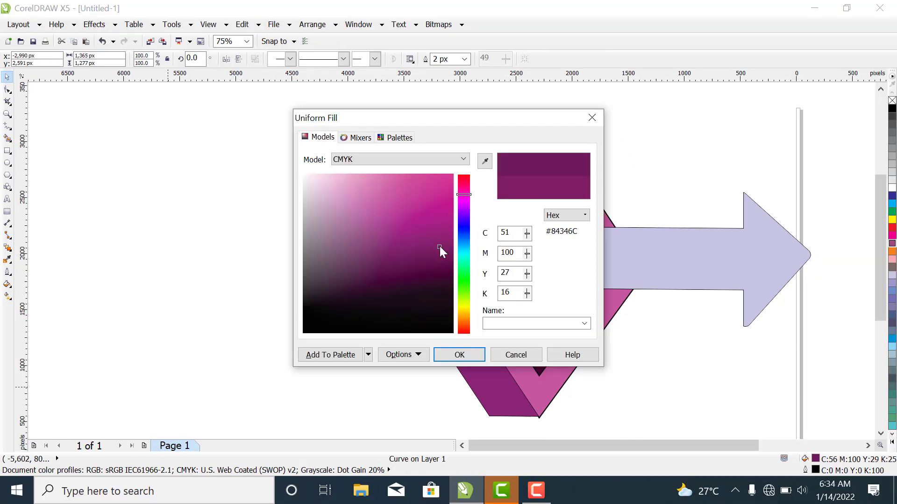
pyautogui.moveTo(439, 245); pyautogui.dragTo(443, 249)
pyautogui.click(458, 355)
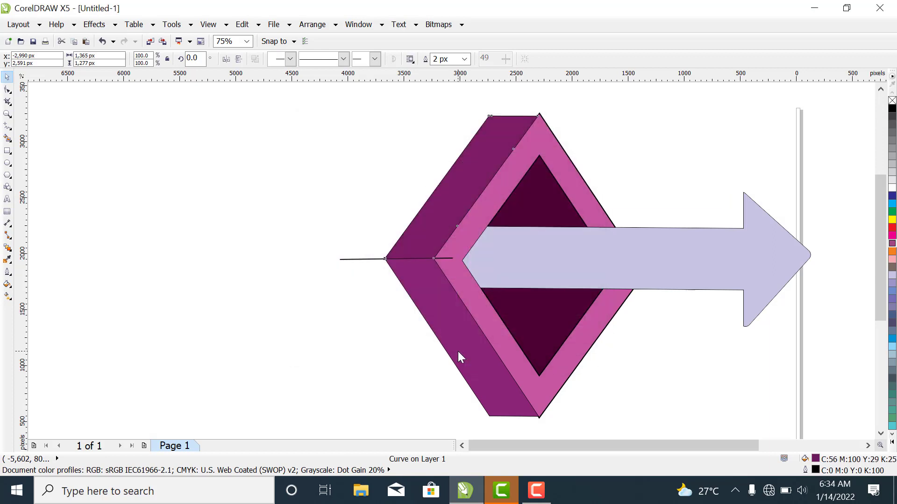
# - Delete the horizontal dividing line that crosses the side band
pyautogui.click(225, 210)
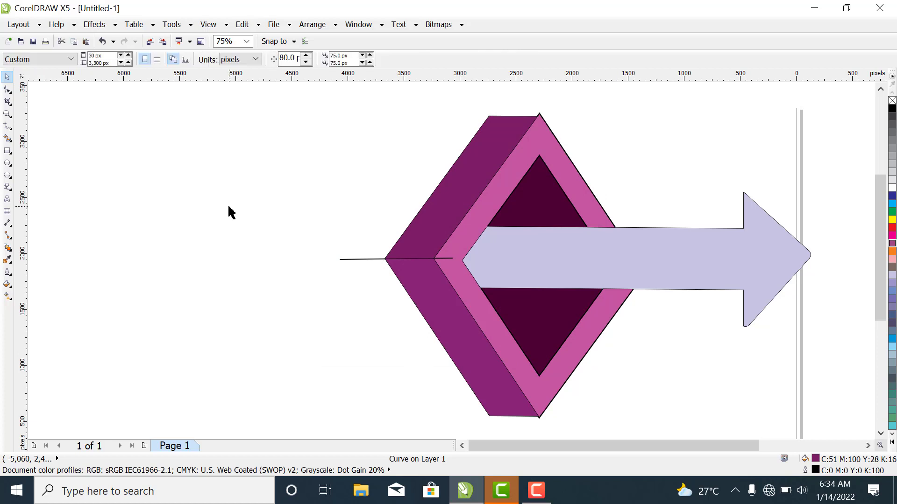
pyautogui.click(349, 259)
pyautogui.rightClick(350, 260)
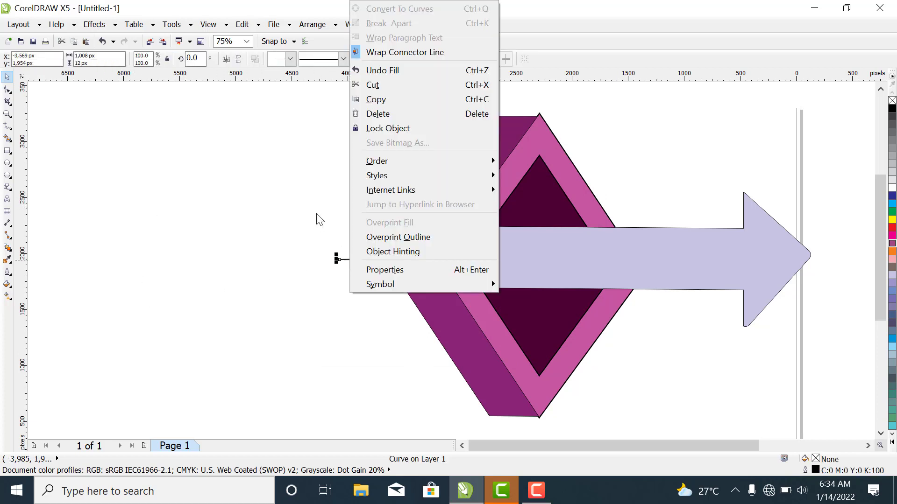
pyautogui.click(396, 115)
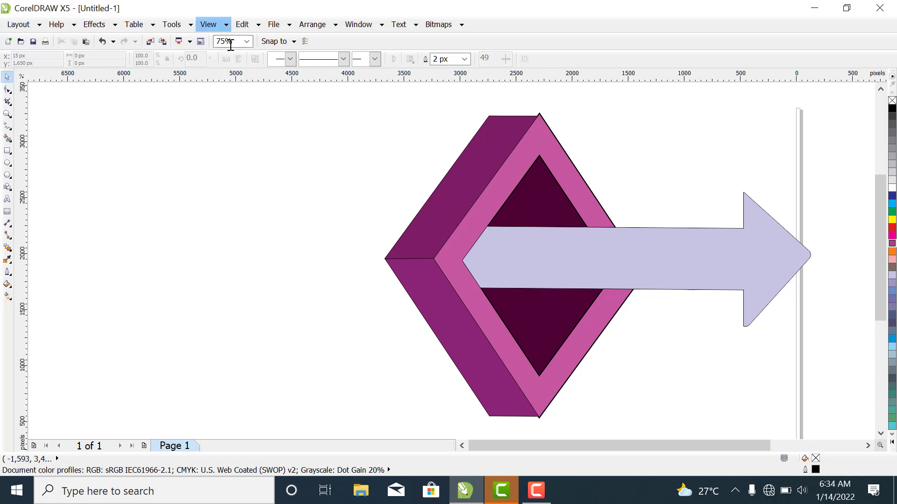
# - Shorten the arrow by moving its head nodes 609 px horizontally back towards the diamond
pyautogui.click(247, 42)
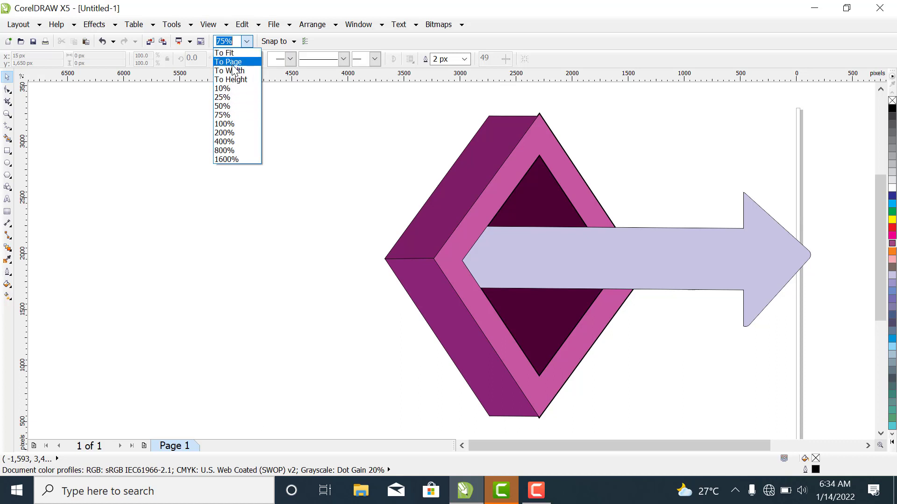
pyautogui.click(232, 63)
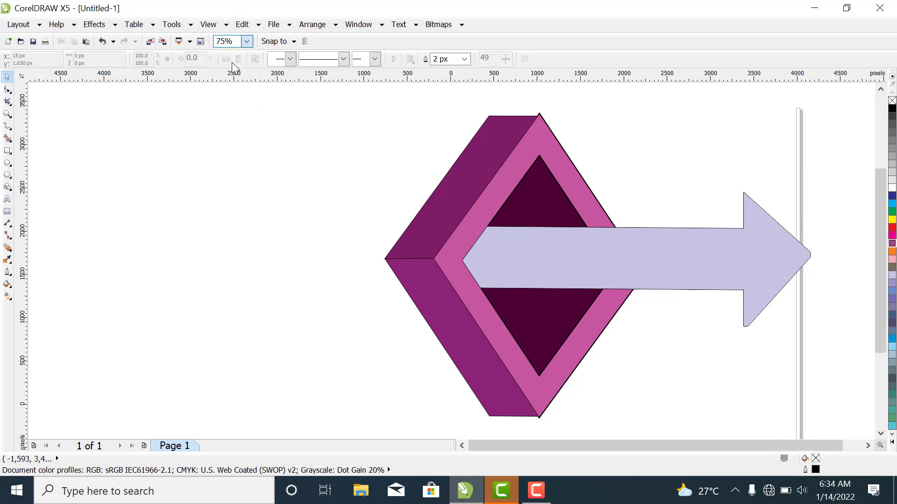
pyautogui.moveTo(785, 189); pyautogui.dragTo(765, 194)
pyautogui.click(596, 159)
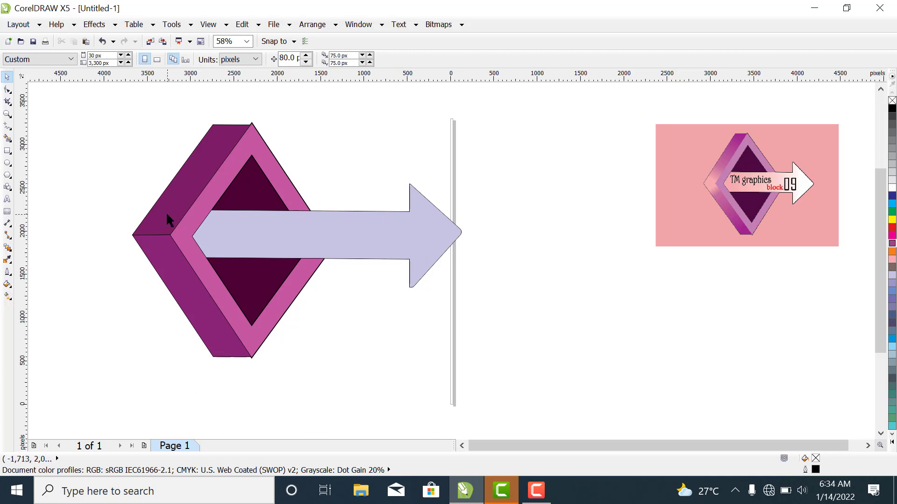
pyautogui.click(344, 246)
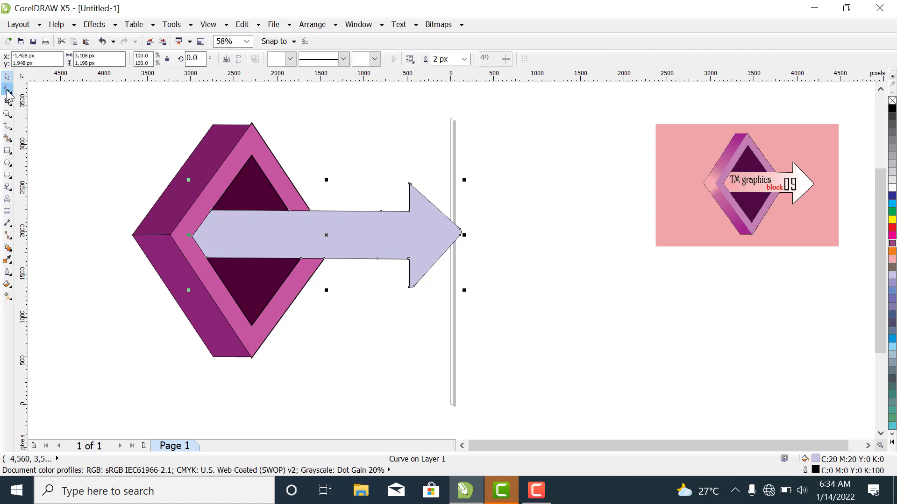
pyautogui.click(7, 90)
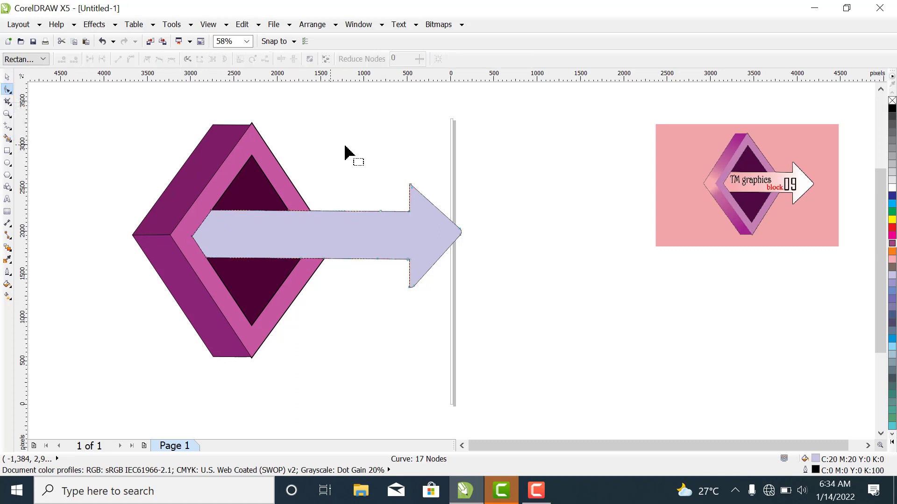
pyautogui.moveTo(330, 144); pyautogui.dragTo(477, 322)
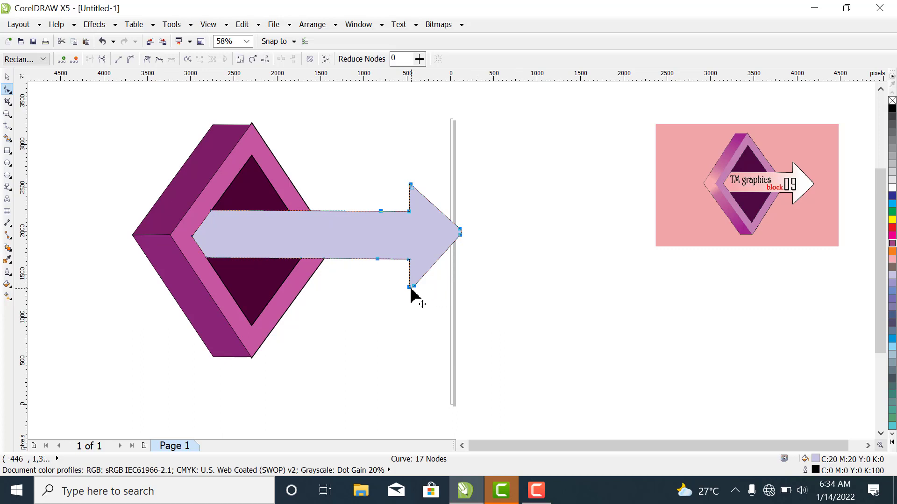
pyautogui.moveTo(410, 289); pyautogui.dragTo(358, 288)
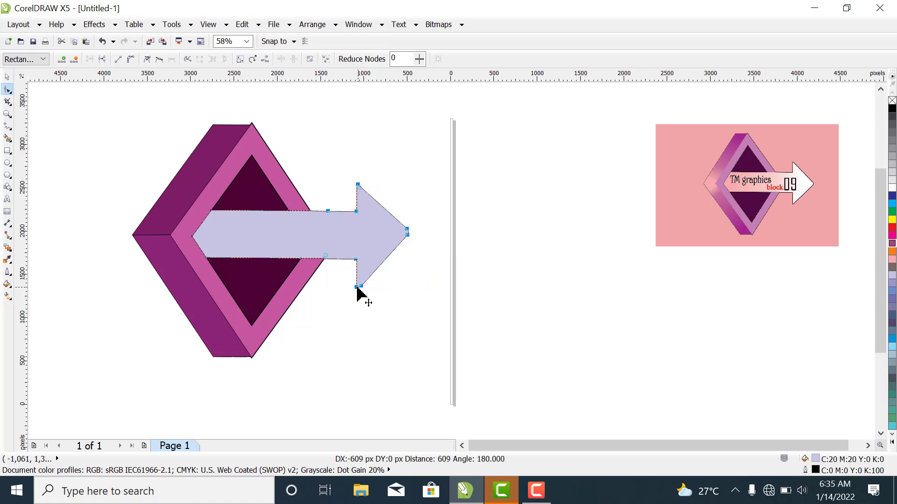
pyautogui.click(344, 171)
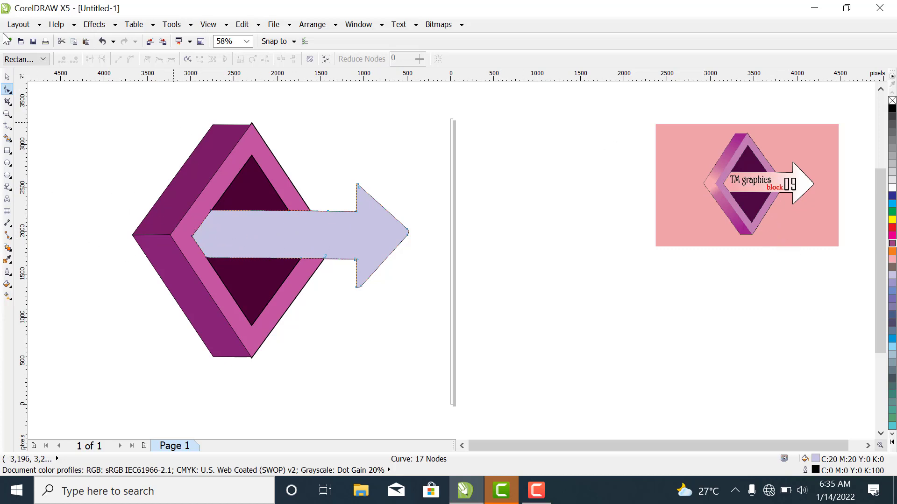
pyautogui.click(6, 77)
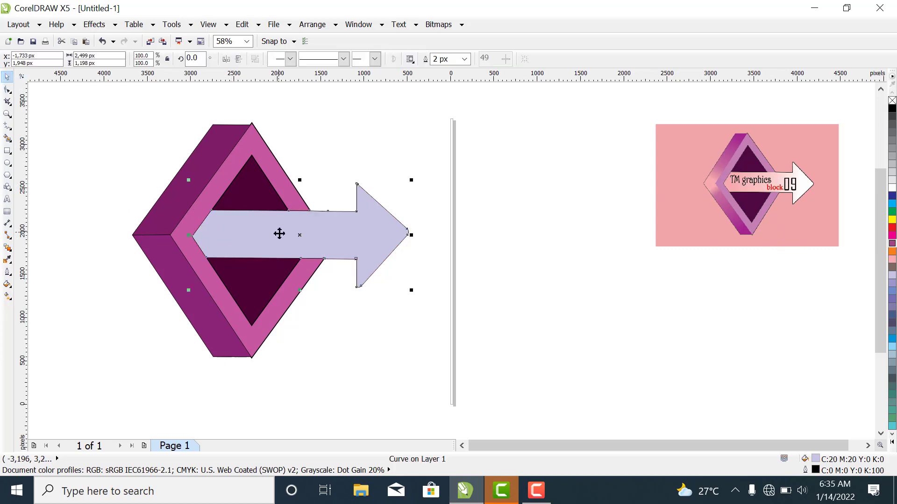
pyautogui.click(512, 270)
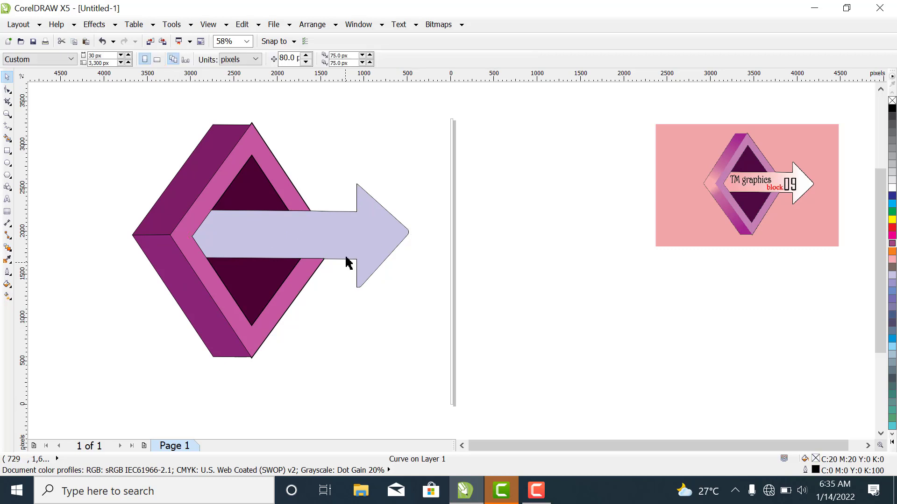
# - Give the arrow a linear fountain fill from pink C0 M40 Y20 K0 at its tail to white at the start of the head
pyautogui.click(346, 260)
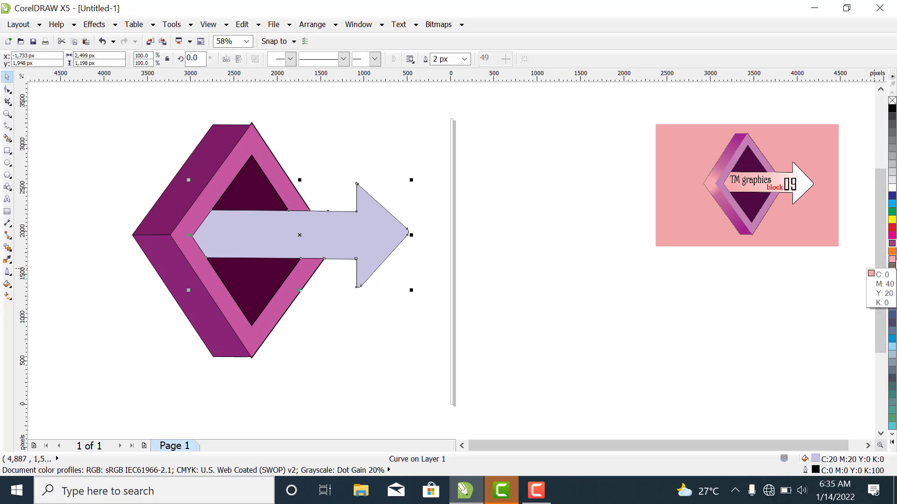
pyautogui.click(892, 260)
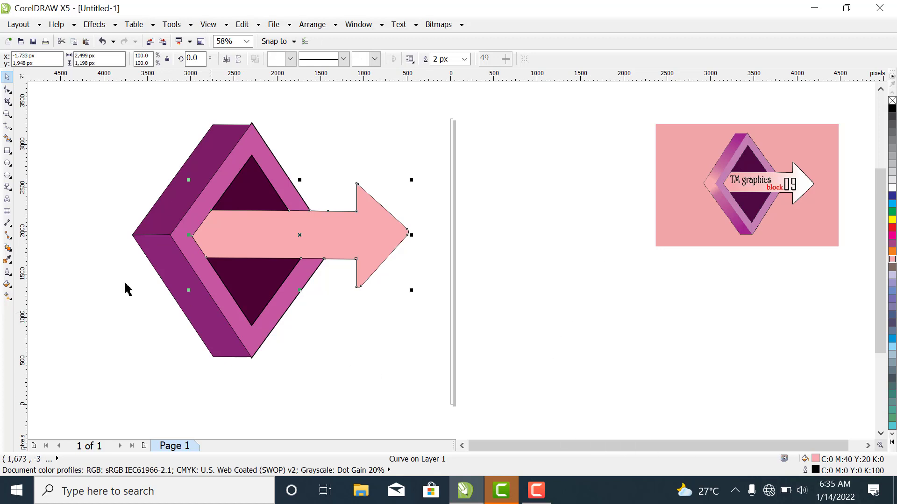
pyautogui.click(7, 297)
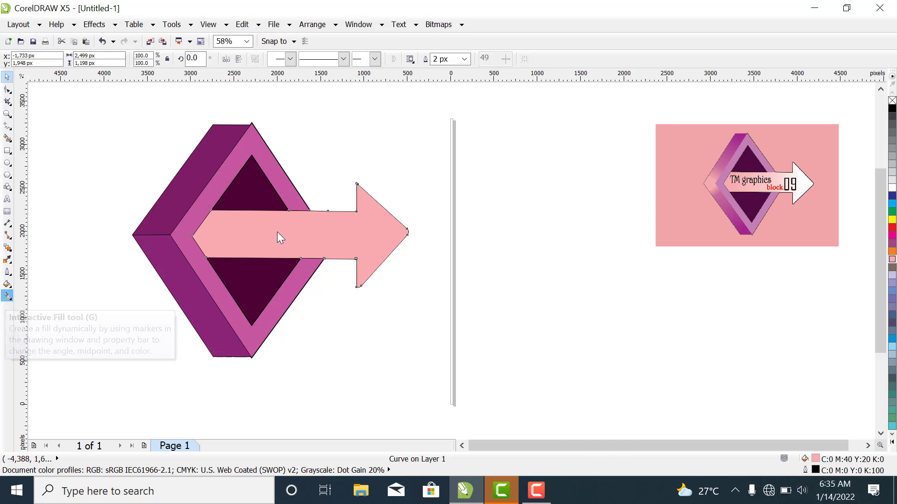
pyautogui.click(221, 237)
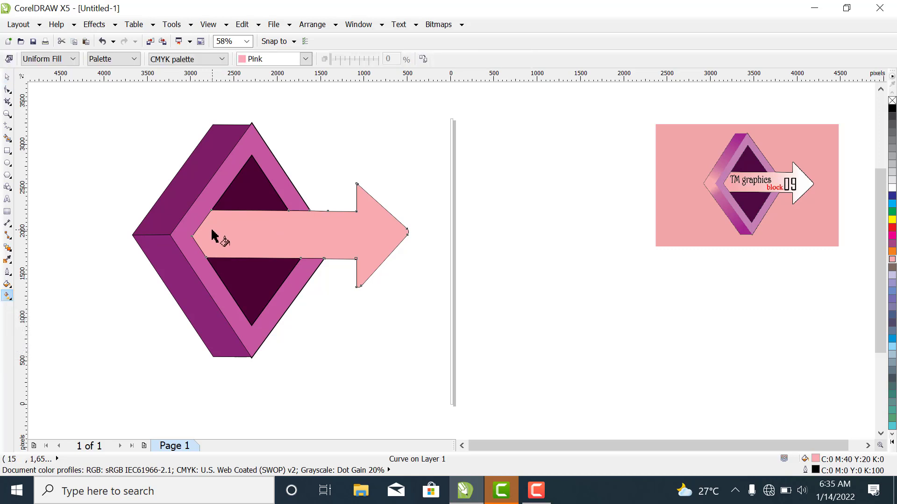
pyautogui.moveTo(212, 230); pyautogui.dragTo(341, 234)
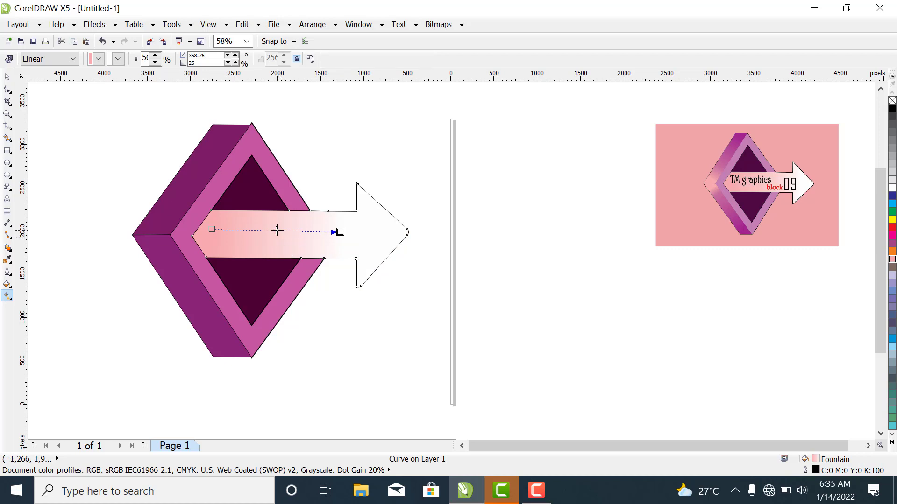
pyautogui.moveTo(281, 231); pyautogui.dragTo(305, 231)
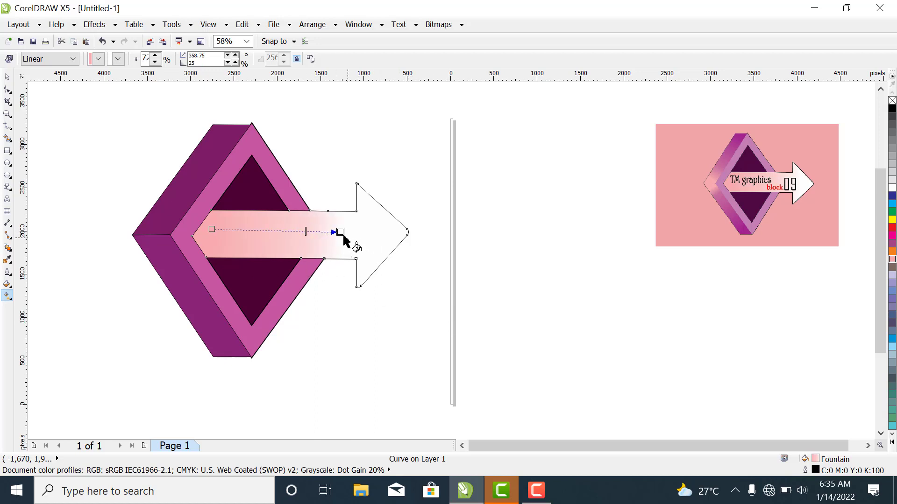
pyautogui.moveTo(340, 232); pyautogui.dragTo(362, 232)
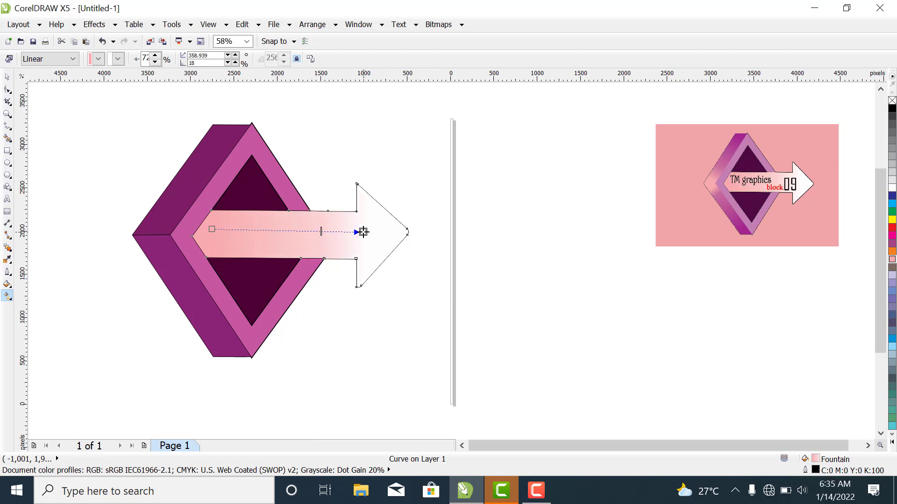
pyautogui.click(383, 310)
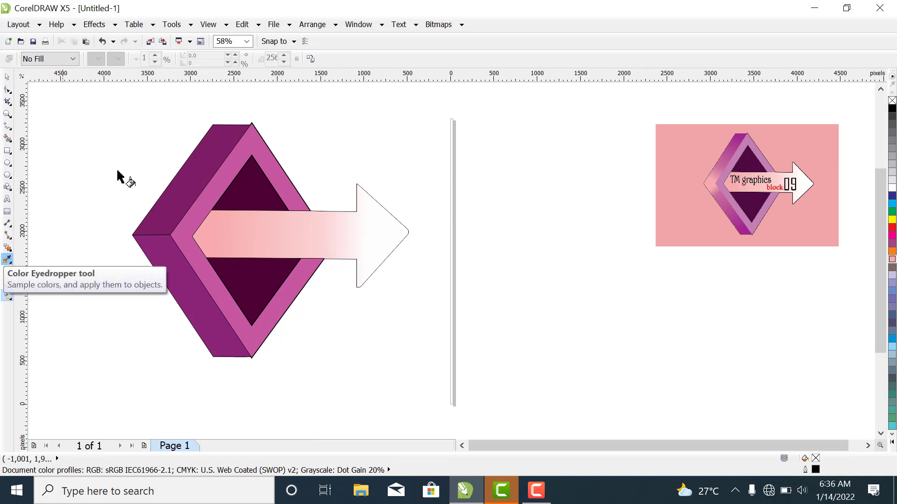
# - Apply a linear fountain fill to the upper half of the side band, fading from its dark purple at the top to pink at the outer corner
pyautogui.click(7, 76)
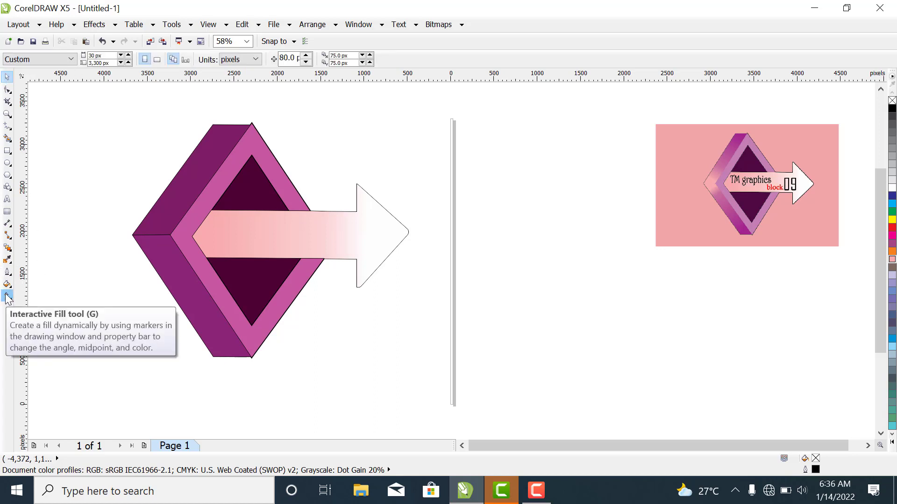
pyautogui.click(199, 149)
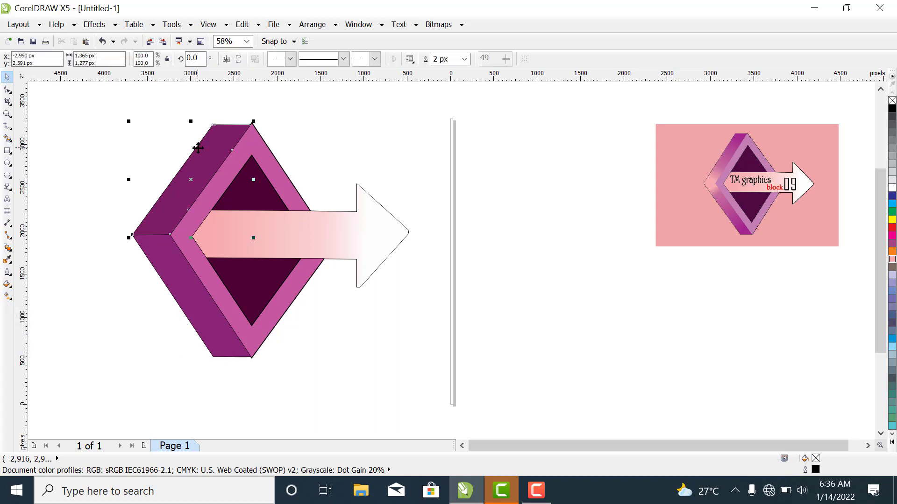
pyautogui.click(6, 298)
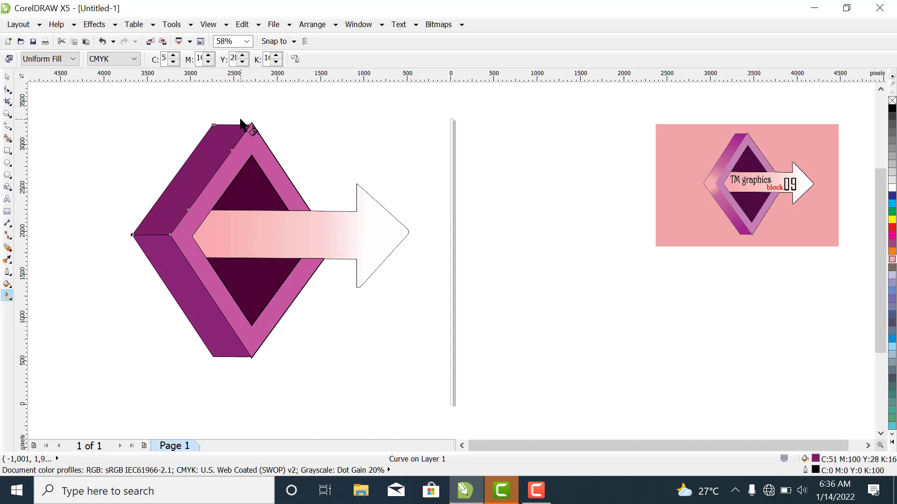
pyautogui.moveTo(228, 127); pyautogui.dragTo(165, 215)
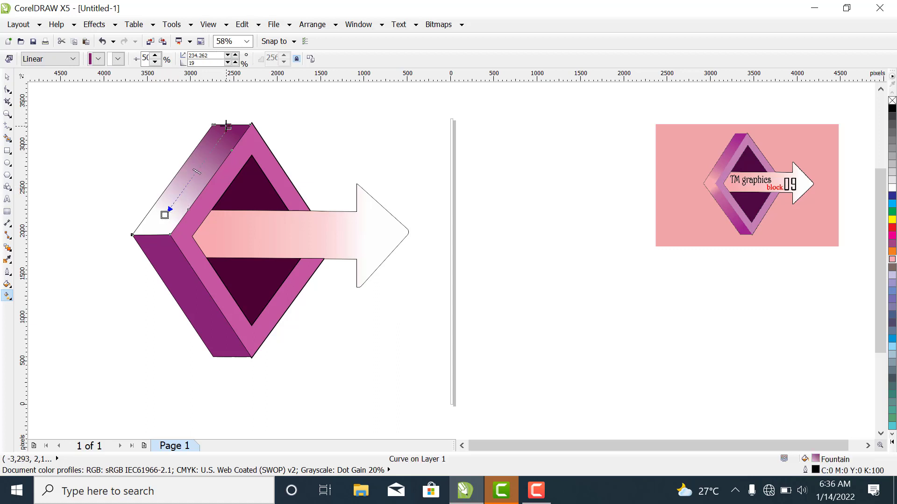
pyautogui.moveTo(227, 125); pyautogui.dragTo(196, 162)
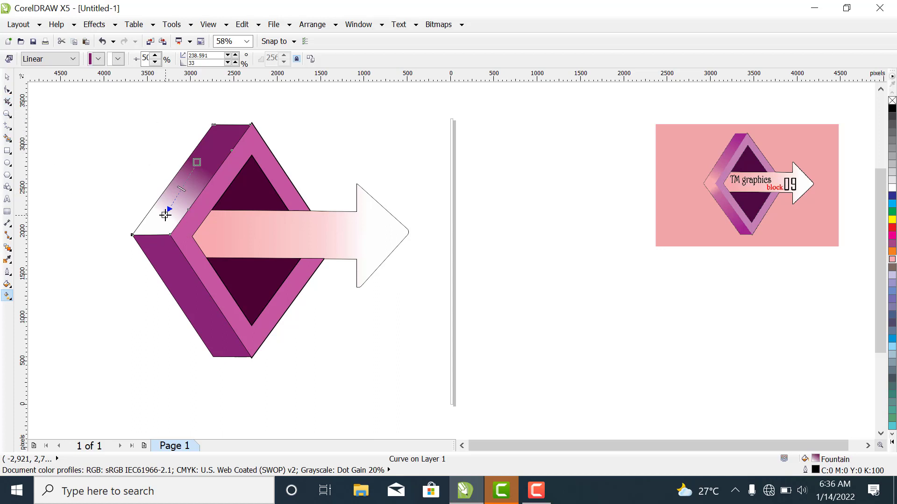
pyautogui.moveTo(163, 215); pyautogui.dragTo(162, 221)
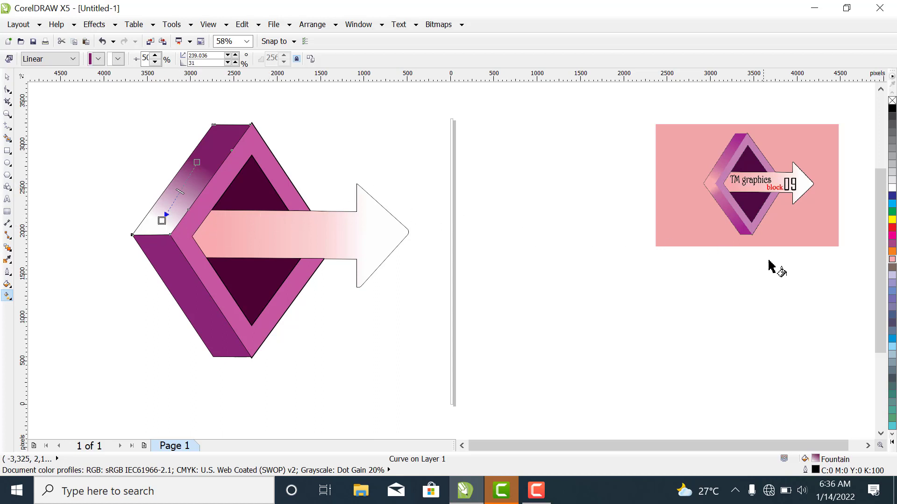
pyautogui.click(892, 260)
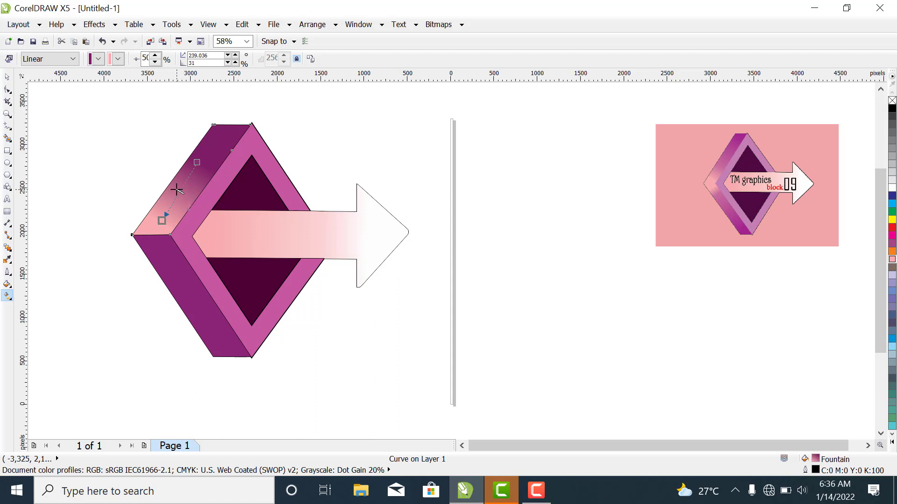
pyautogui.moveTo(179, 192); pyautogui.dragTo(185, 187)
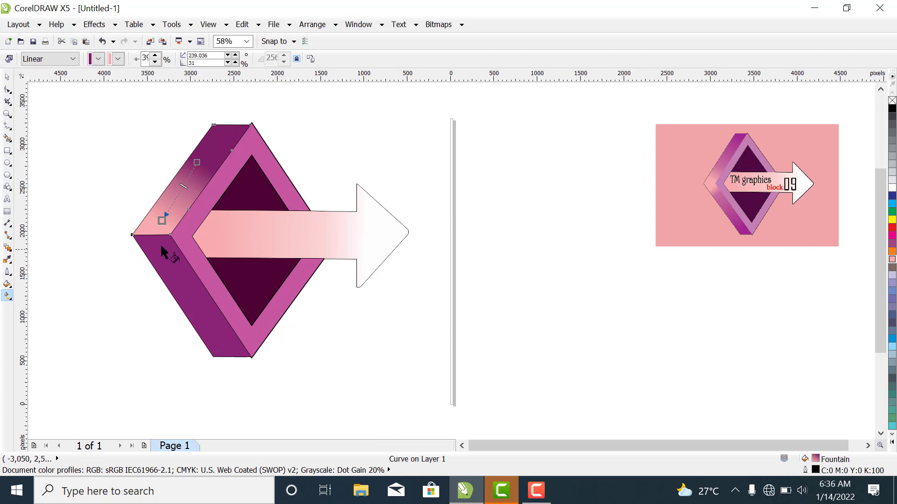
# - Apply a linear fountain fill to the lower half of the side band, fading from its purple at the bottom to pink at the outer corner
pyautogui.click(7, 77)
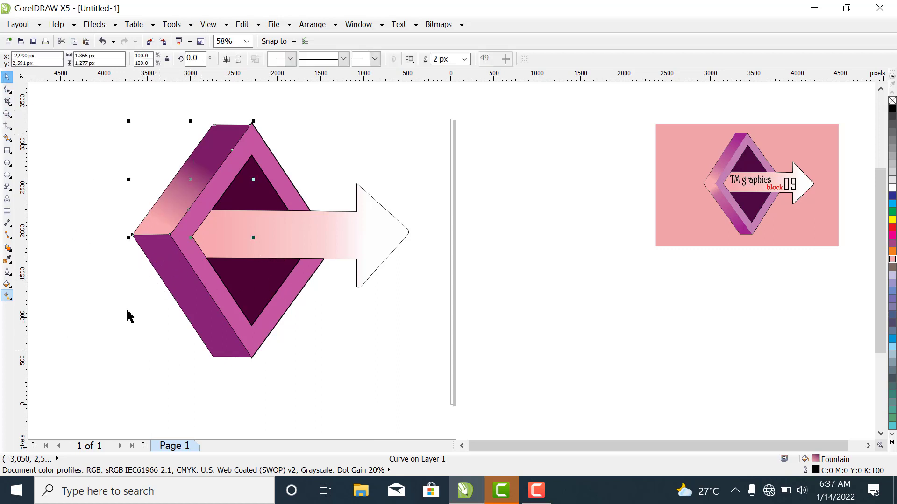
pyautogui.click(202, 310)
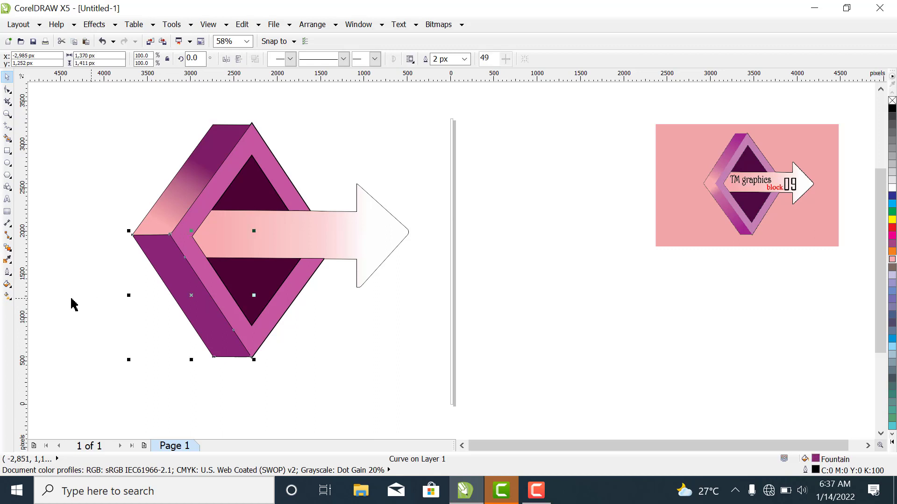
pyautogui.click(7, 297)
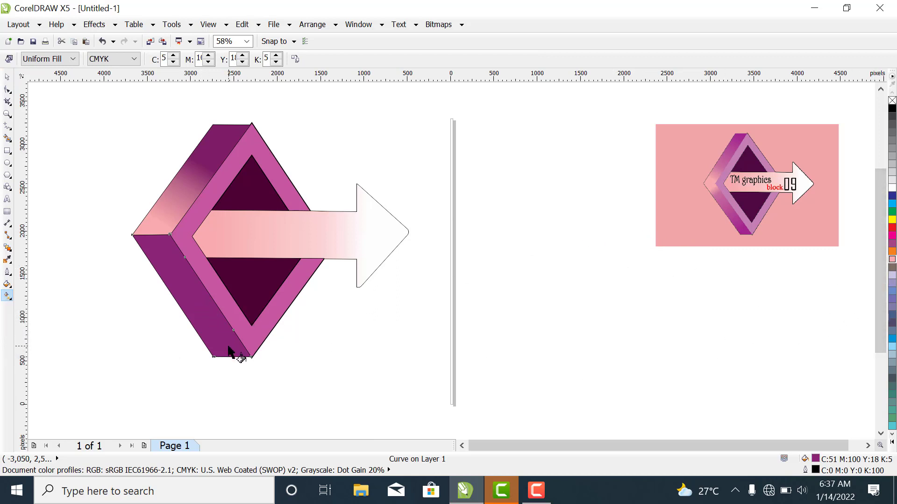
pyautogui.moveTo(229, 349); pyautogui.dragTo(165, 258)
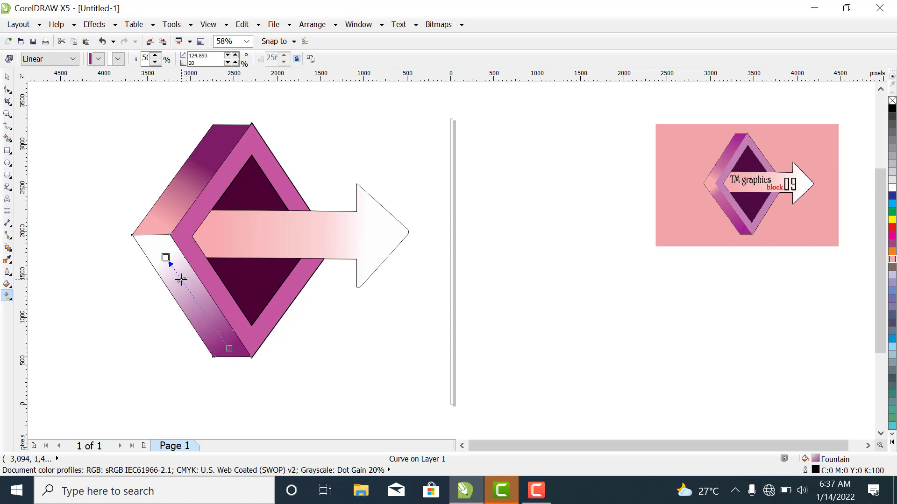
pyautogui.moveTo(181, 279); pyautogui.dragTo(181, 279)
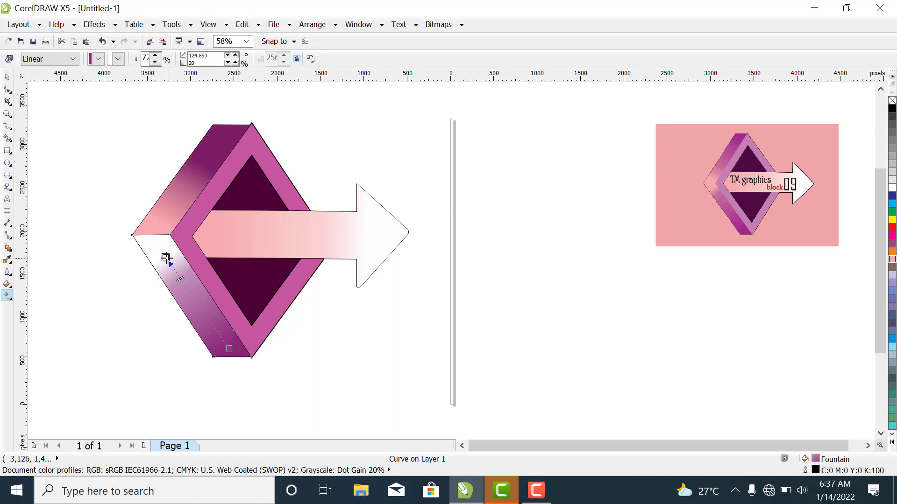
pyautogui.moveTo(166, 258); pyautogui.dragTo(152, 241)
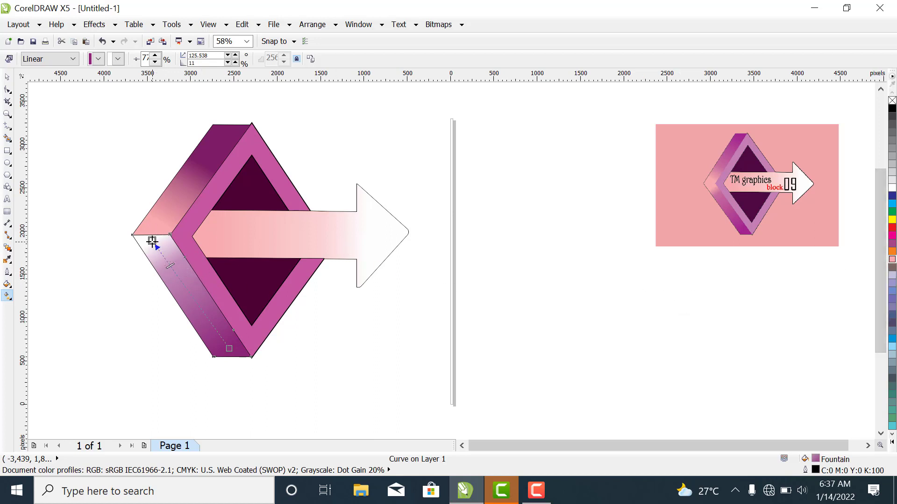
pyautogui.click(893, 260)
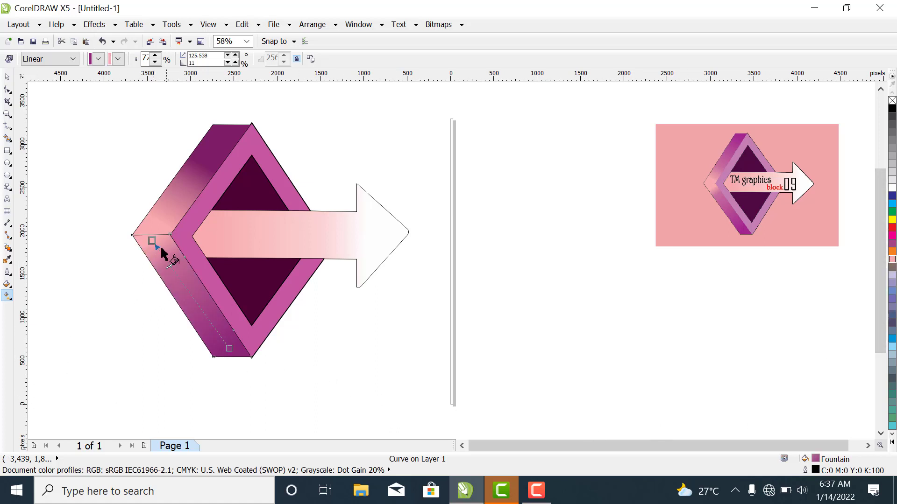
# - Redirect the lower half's gradient to run almost horizontally from the middle of the arrow shaft to pink near the outer corner
pyautogui.moveTo(156, 246); pyautogui.dragTo(150, 235)
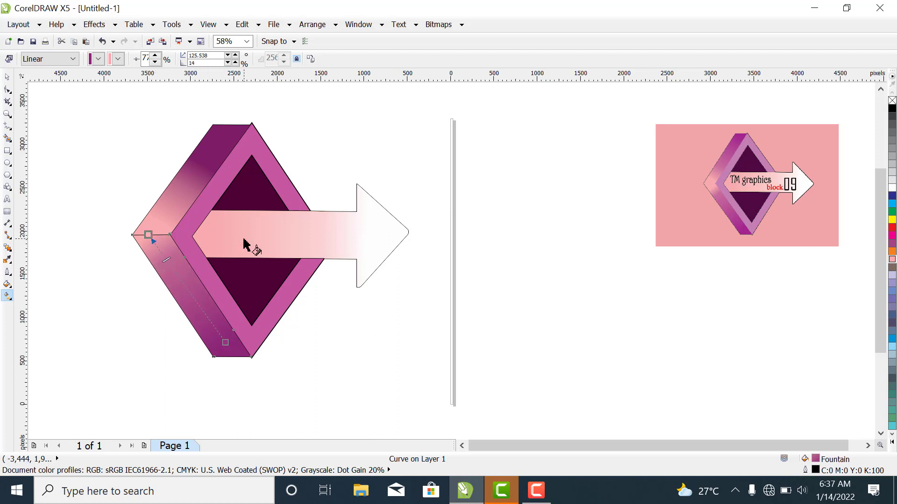
pyautogui.click(267, 234)
pyautogui.moveTo(209, 234); pyautogui.dragTo(159, 235)
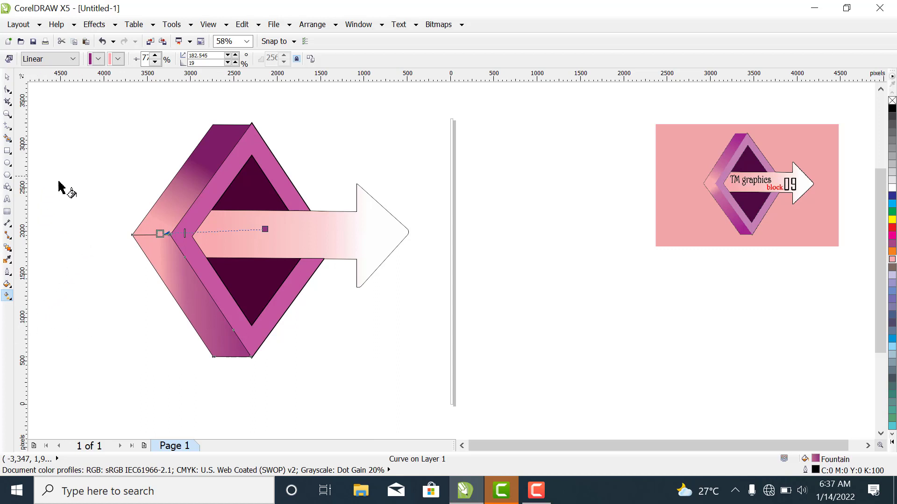
# - Add three separate text objects reading "TM GRAPHICS", "block" and "09" in the empty area between the arrow and the reference image
pyautogui.click(10, 78)
pyautogui.click(86, 145)
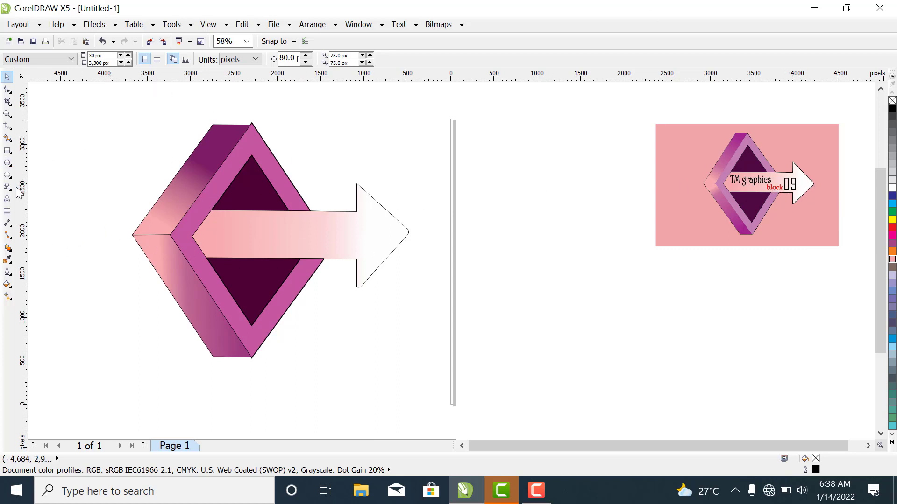
pyautogui.press('F8')
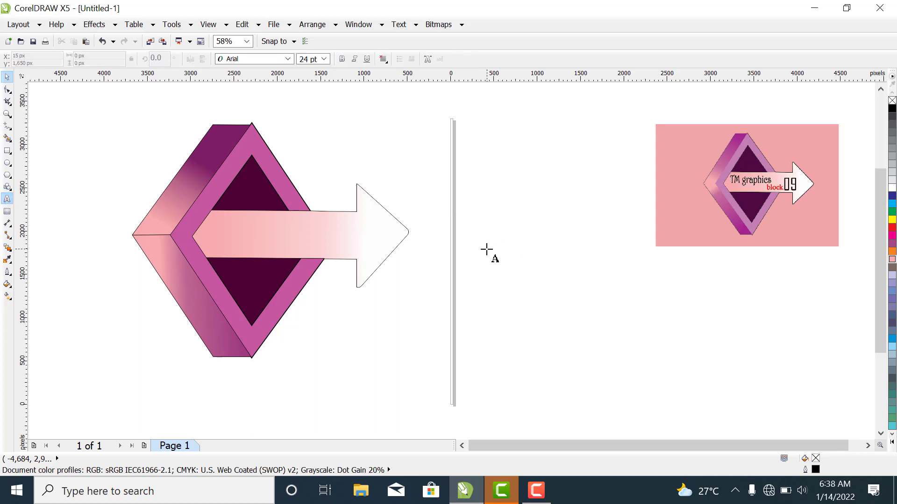
pyautogui.click(499, 250)
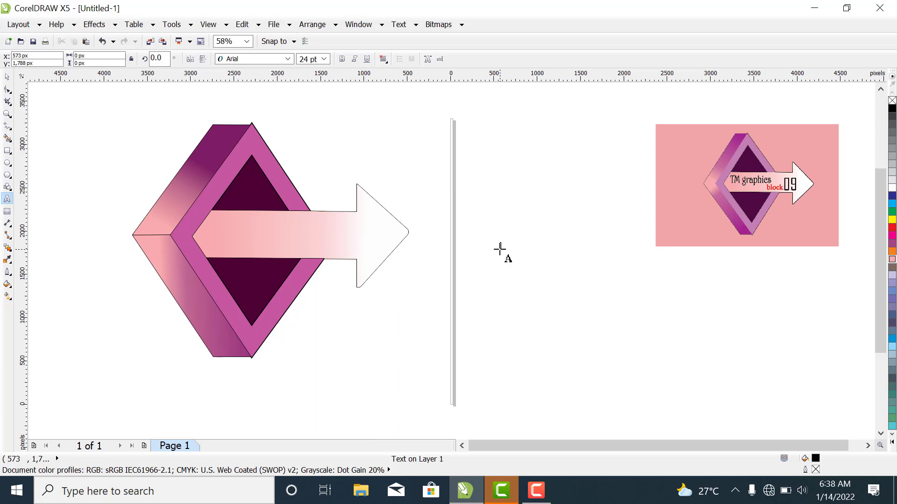
pyautogui.write('TM GRAPHICS')
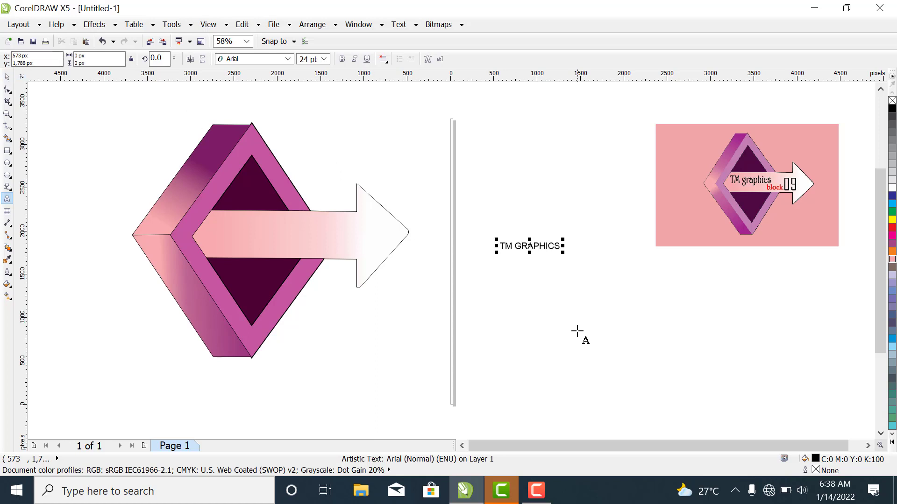
pyautogui.click(523, 303)
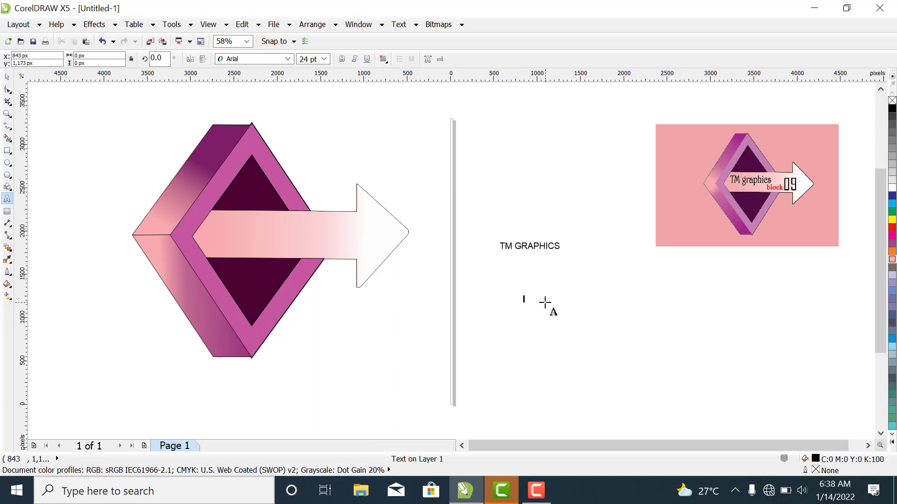
pyautogui.write('block')
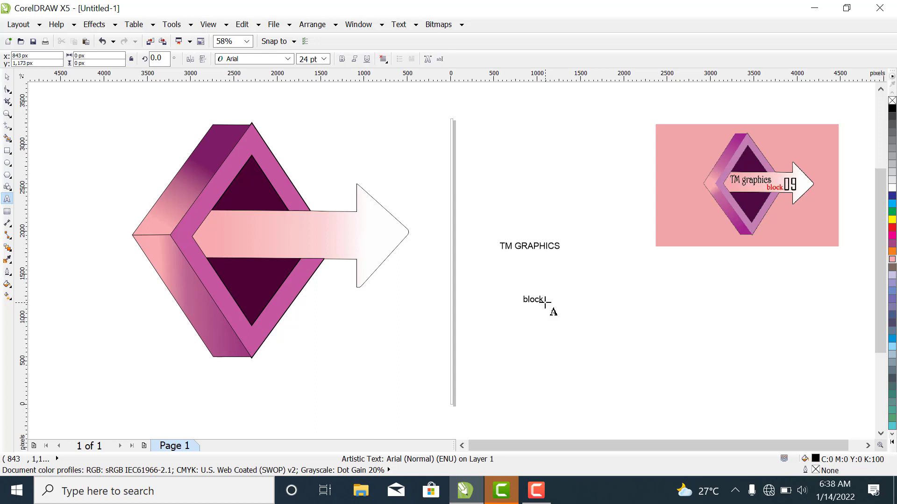
pyautogui.click(524, 337)
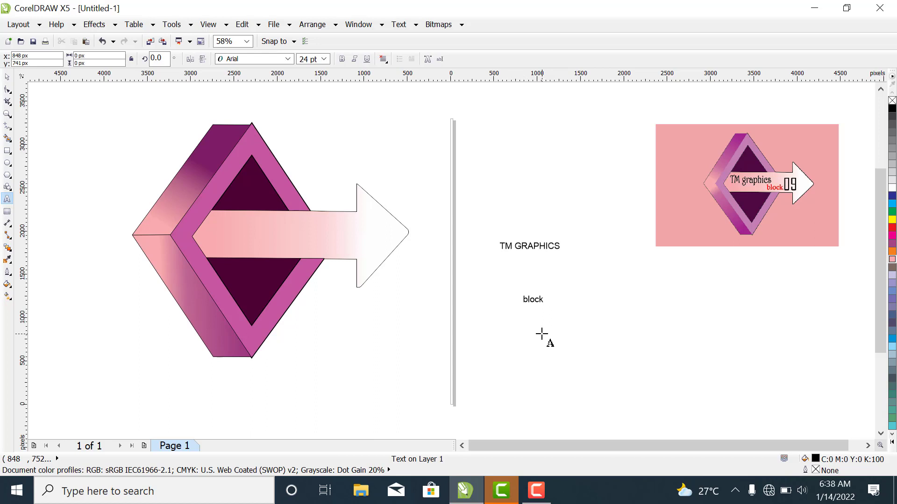
pyautogui.write('09')
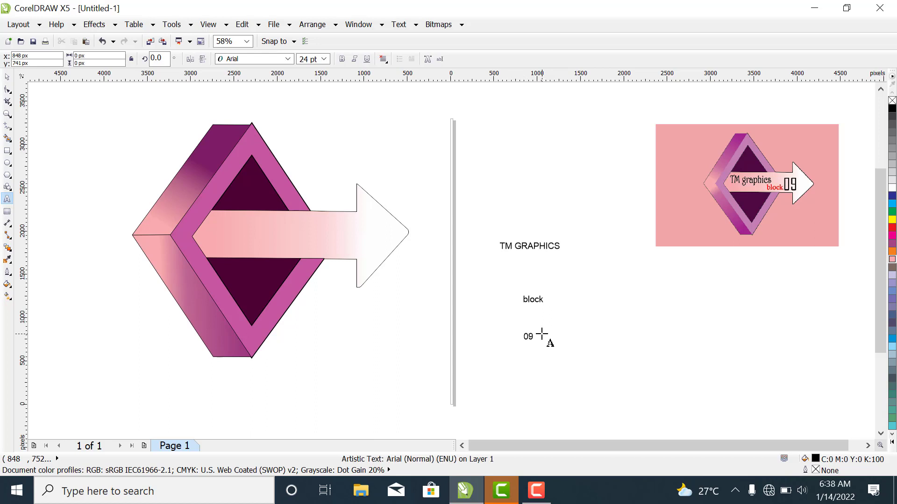
pyautogui.press('Escape')
# - Set the font of the "TM GRAPHICS" text to Harrington
pyautogui.click(7, 79)
pyautogui.click(538, 252)
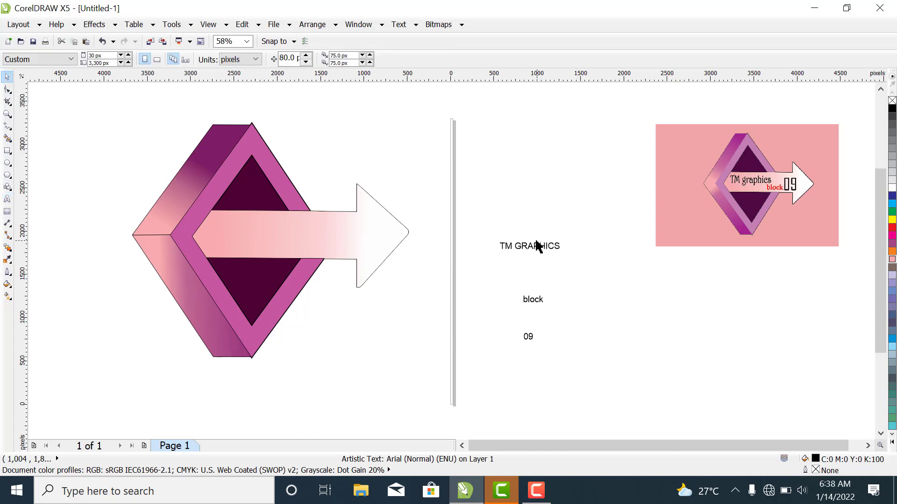
pyautogui.click(538, 252)
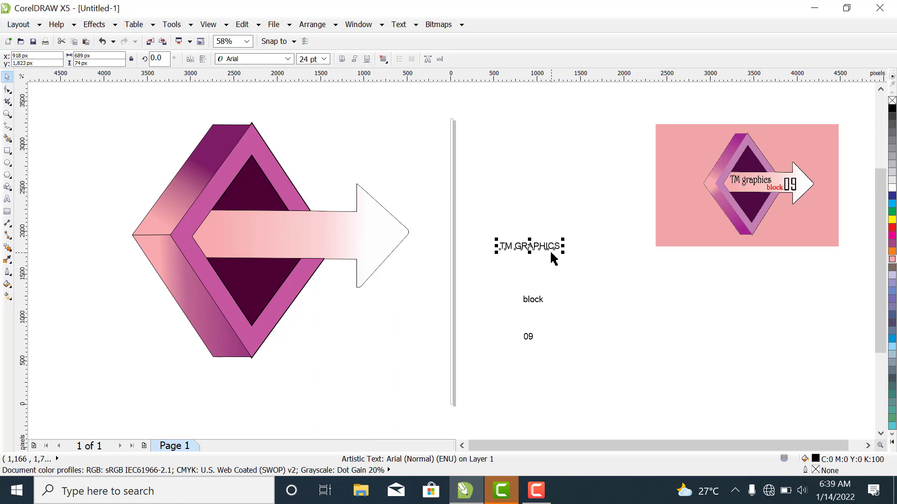
pyautogui.click(288, 59)
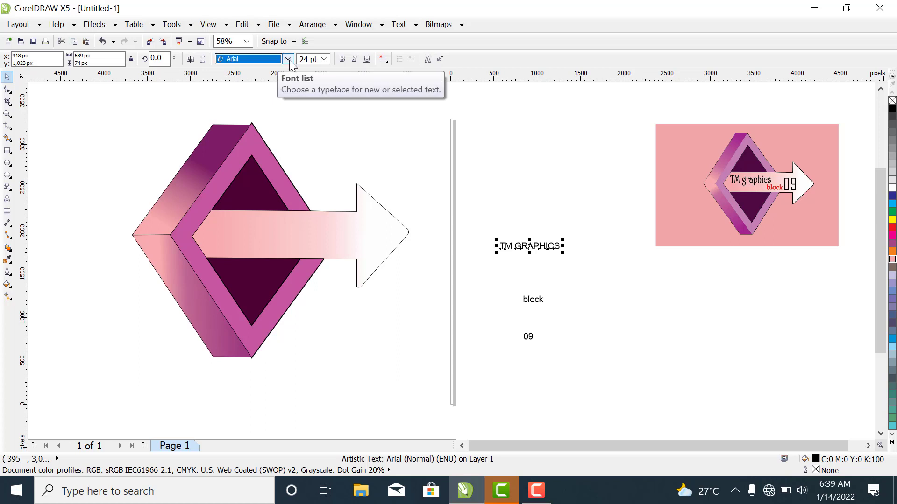
pyautogui.click(289, 60)
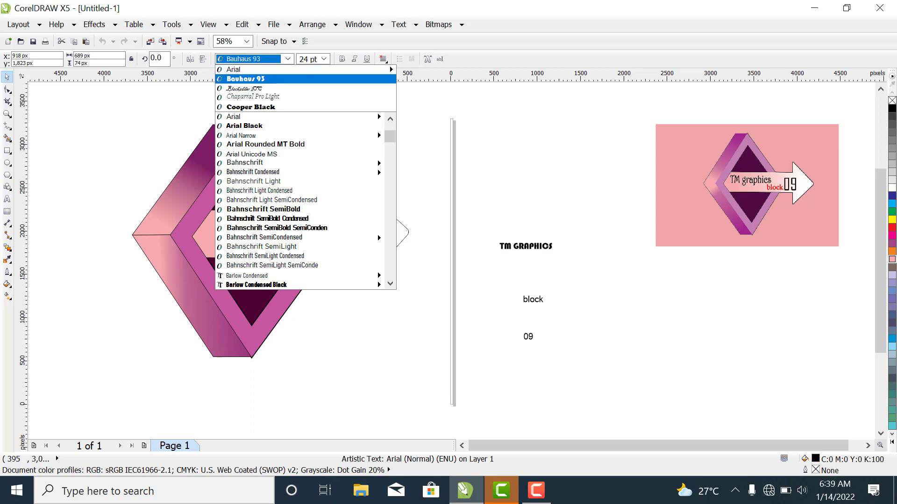
pyautogui.moveTo(288, 74)
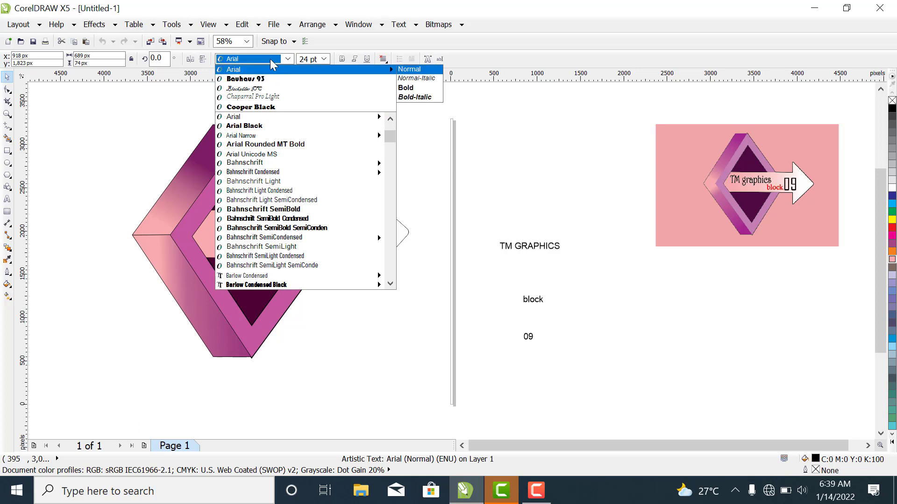
pyautogui.write('Ha')
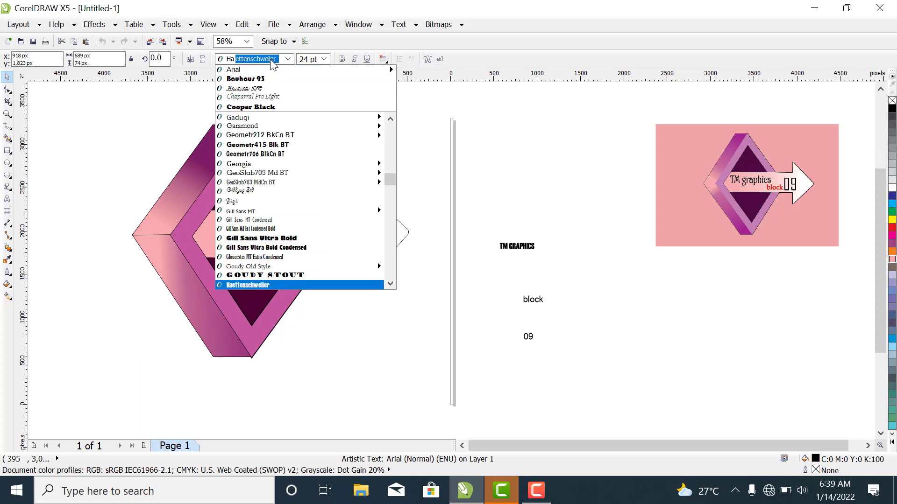
pyautogui.write('rrington')
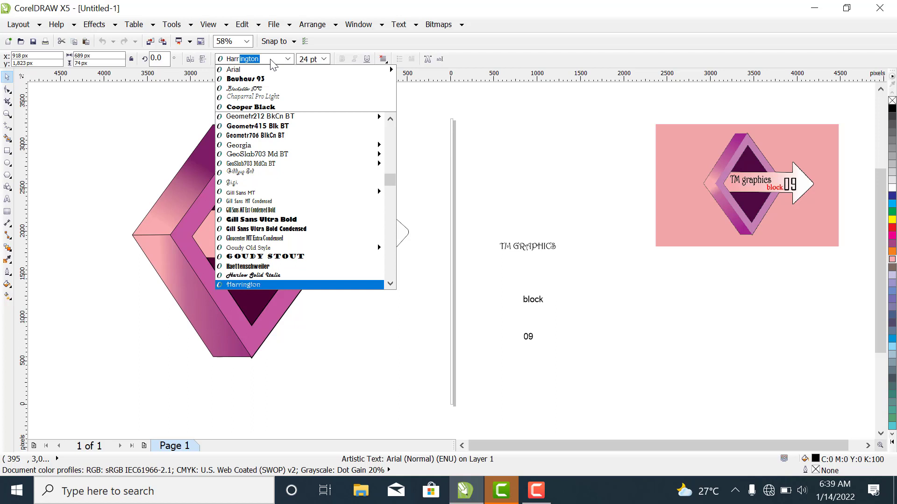
pyautogui.press('Return')
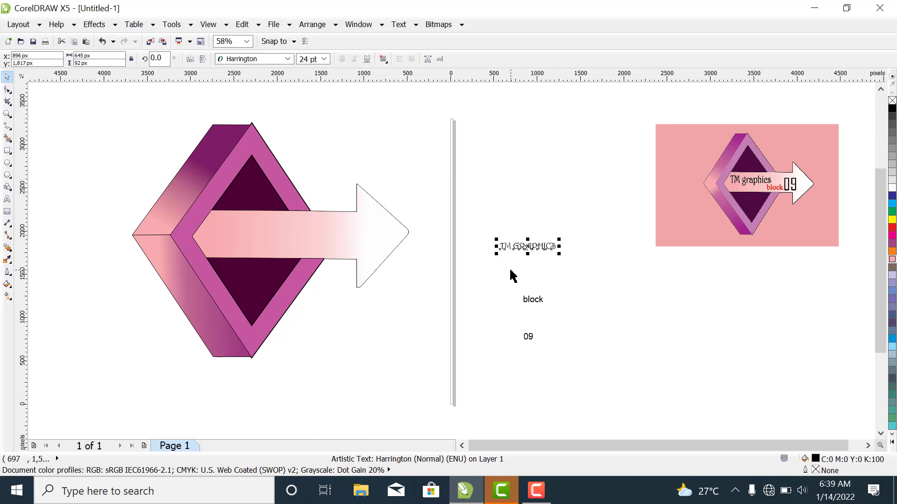
# - Change the wording to "TM graphics" with a lowercase second word and enlarge the text to about 51 pt
pyautogui.doubleClick(518, 247)
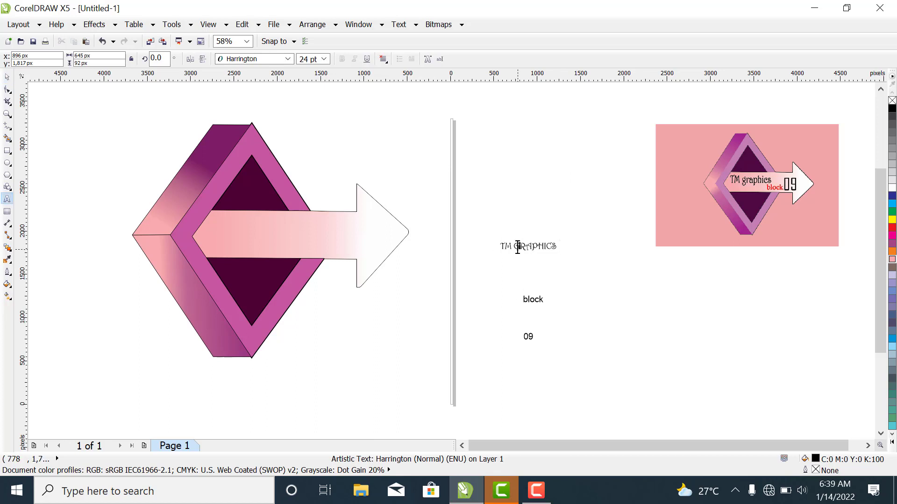
pyautogui.press('BackSpace')
pyautogui.write('g')
pyautogui.moveTo(558, 254); pyautogui.dragTo(620, 317)
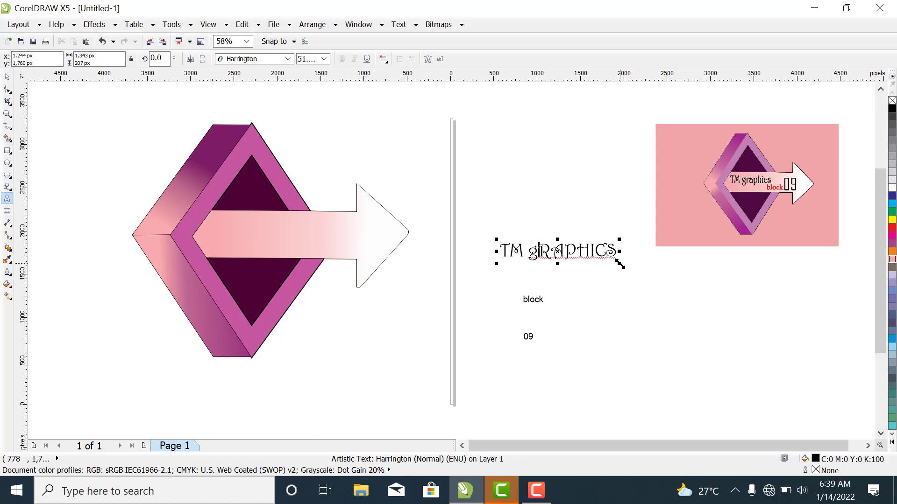
pyautogui.press('BackSpace')
pyautogui.press('BackSpace')
pyautogui.press('BackSpace')
pyautogui.press('BackSpace')
pyautogui.press('BackSpace')
pyautogui.press('BackSpace')
pyautogui.press('BackSpace')
pyautogui.write('raphics')
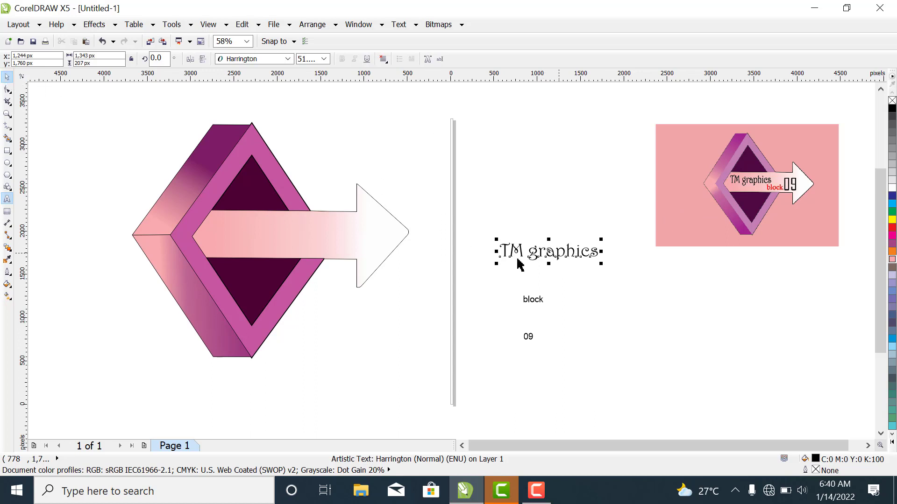
pyautogui.hotkey('ctrl', 'space')
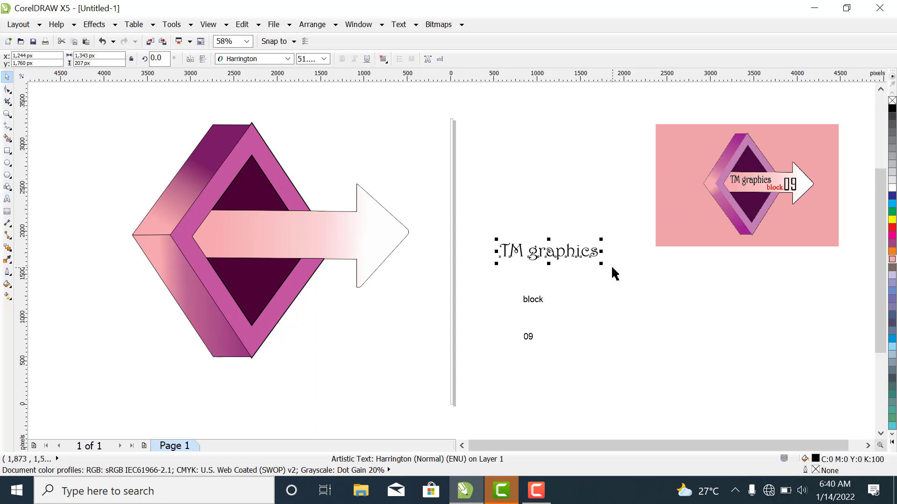
# - Give the "TM graphics" text a 1 px black outline and place it along the upper edge of the arrow shaft near its tail
pyautogui.doubleClick(806, 471)
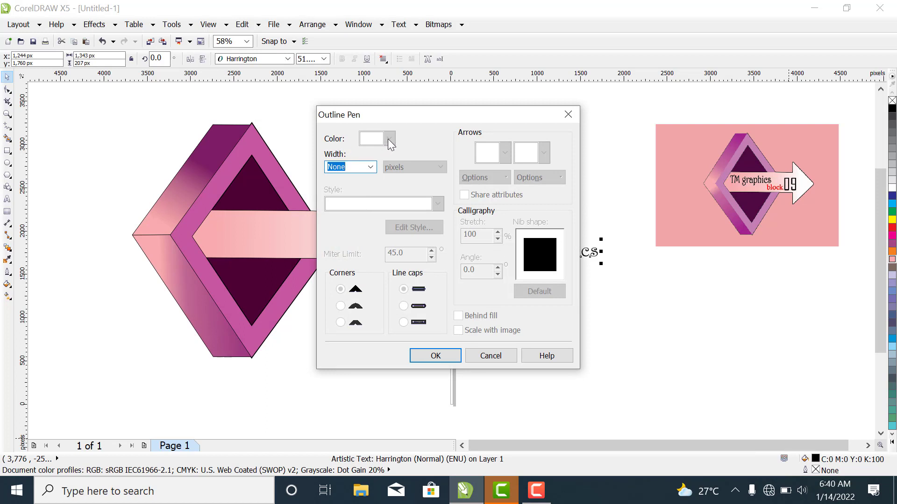
pyautogui.click(370, 166)
pyautogui.click(353, 198)
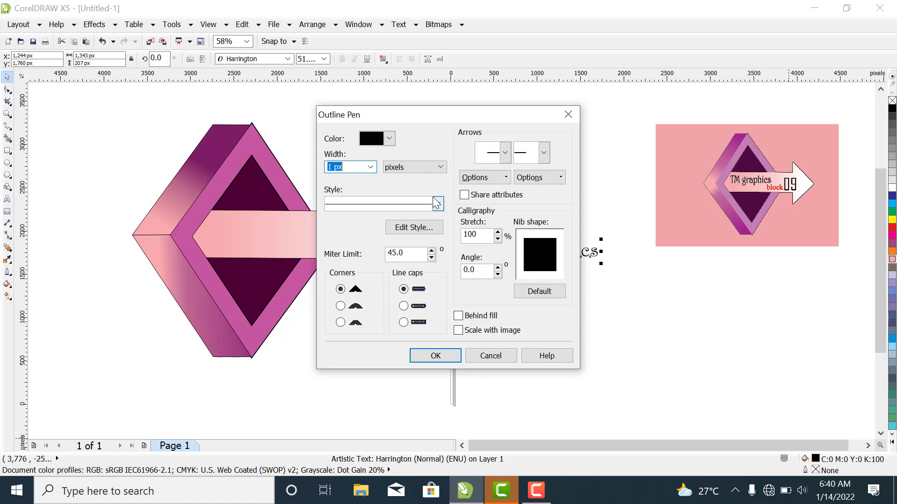
pyautogui.click(434, 356)
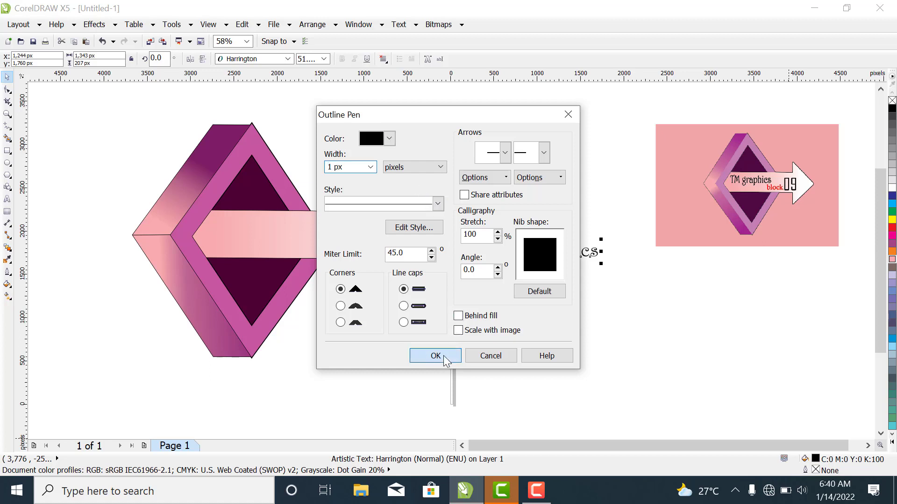
pyautogui.click(605, 275)
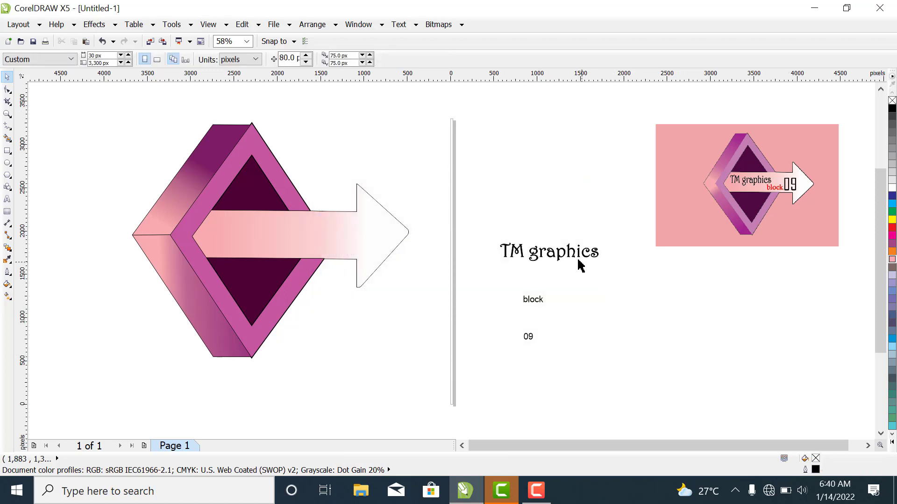
pyautogui.moveTo(564, 256); pyautogui.dragTo(277, 223)
pyautogui.click(542, 216)
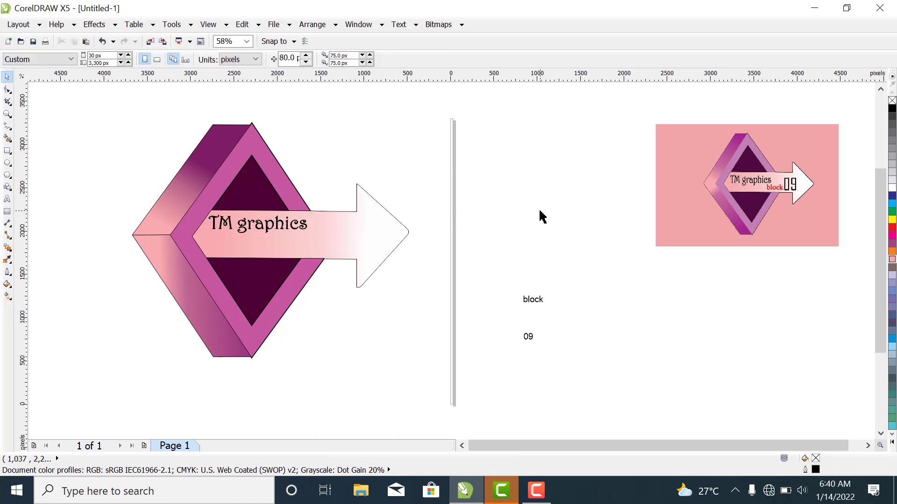
# - Enlarge the "block" text to about 60 pt and set its font to Bahnschrift SemiBold
pyautogui.click(538, 303)
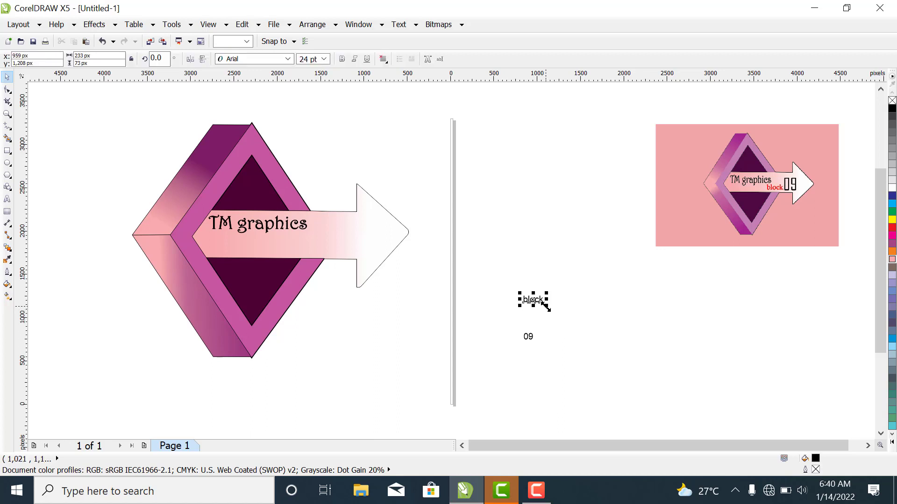
pyautogui.moveTo(550, 307); pyautogui.dragTo(577, 325)
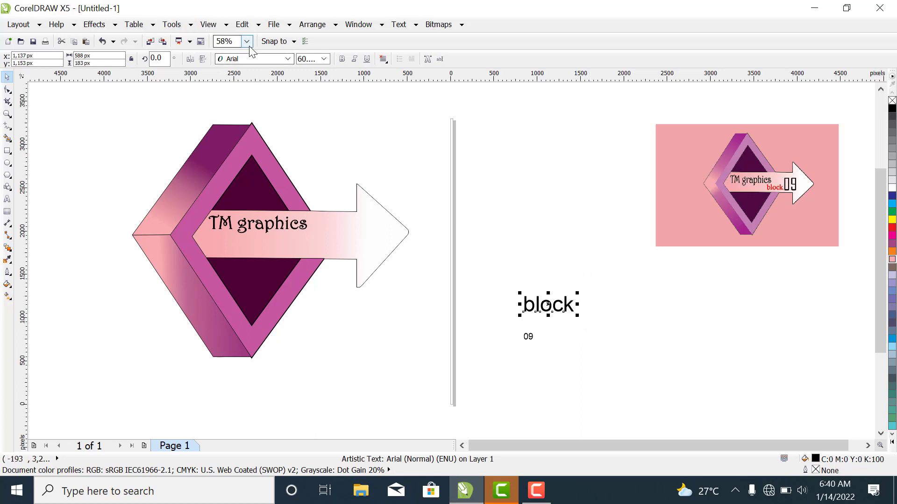
pyautogui.click(287, 60)
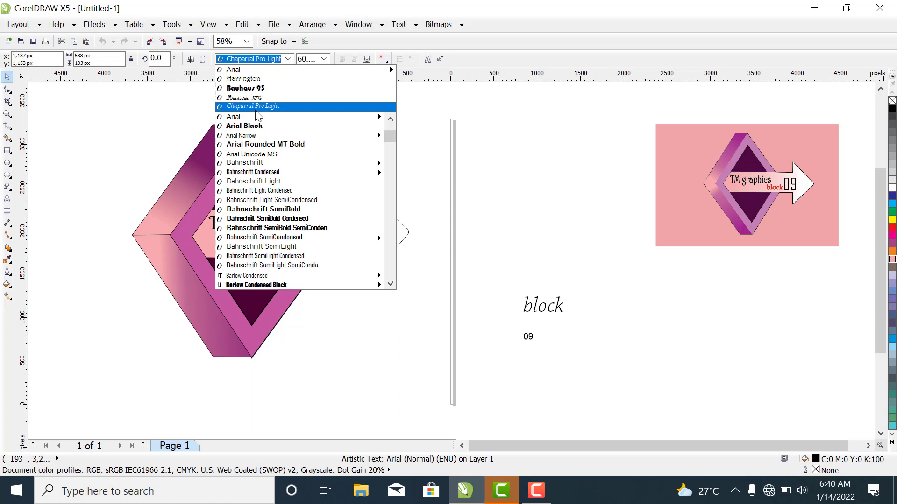
pyautogui.scroll(-1, 263, 161)
pyautogui.scroll(-1, 263, 161)
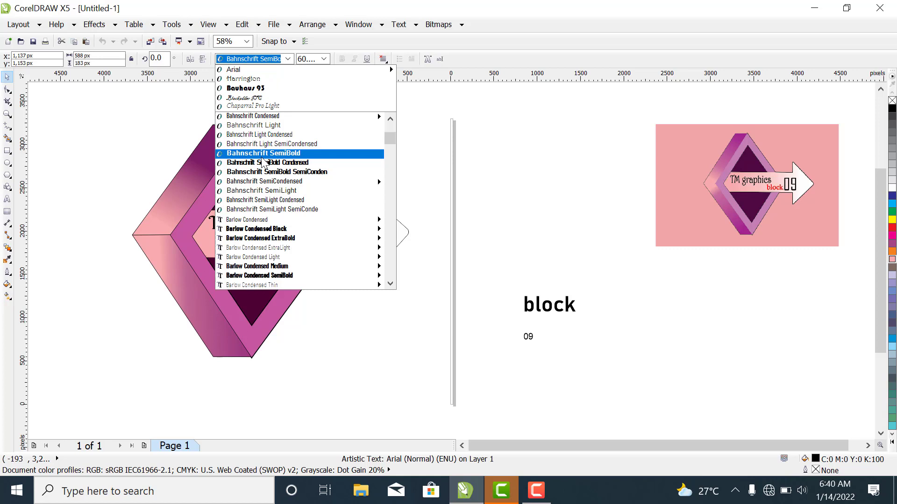
pyautogui.click(262, 157)
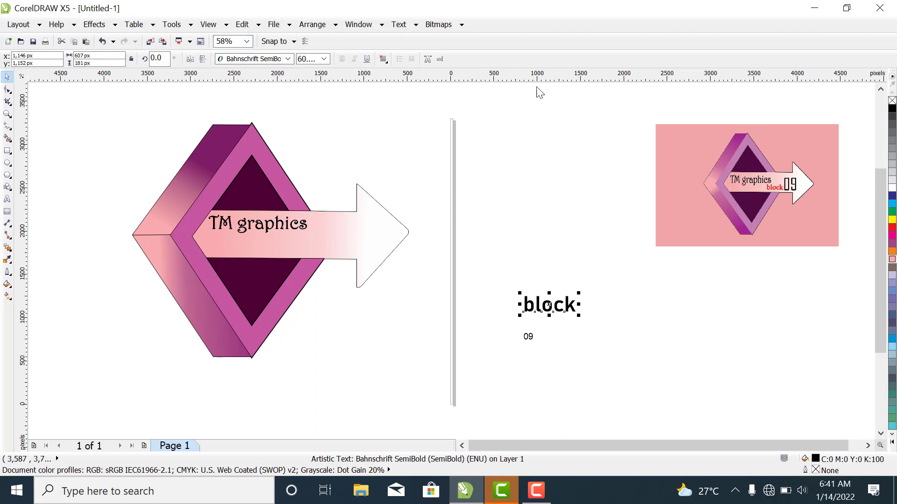
# - Fill the "block" text with red C0 M100 Y100 K0 and place it on the arrow shaft beneath the end of "graphics"
pyautogui.click(892, 228)
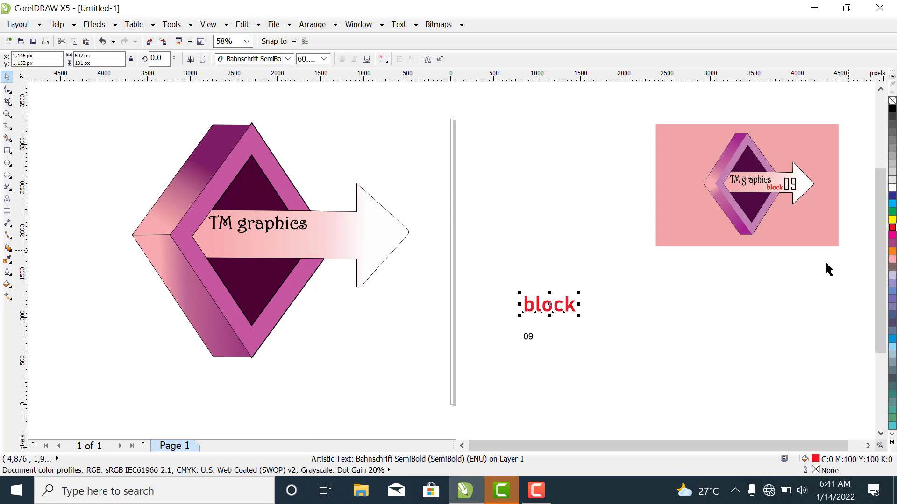
pyautogui.moveTo(569, 308); pyautogui.dragTo(328, 246)
pyautogui.click(588, 240)
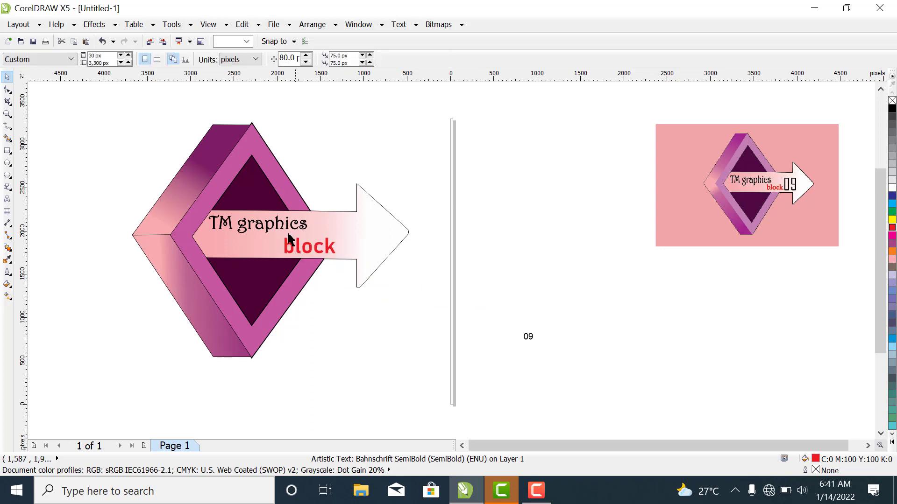
# - Enlarge the "TM graphics" text on the arrow shaft to about 61 pt
pyautogui.click(297, 230)
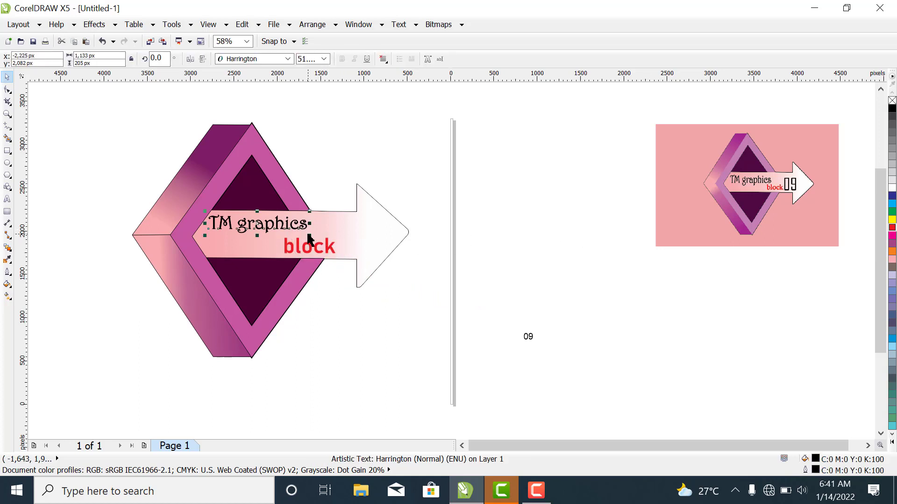
pyautogui.moveTo(314, 241); pyautogui.dragTo(331, 251)
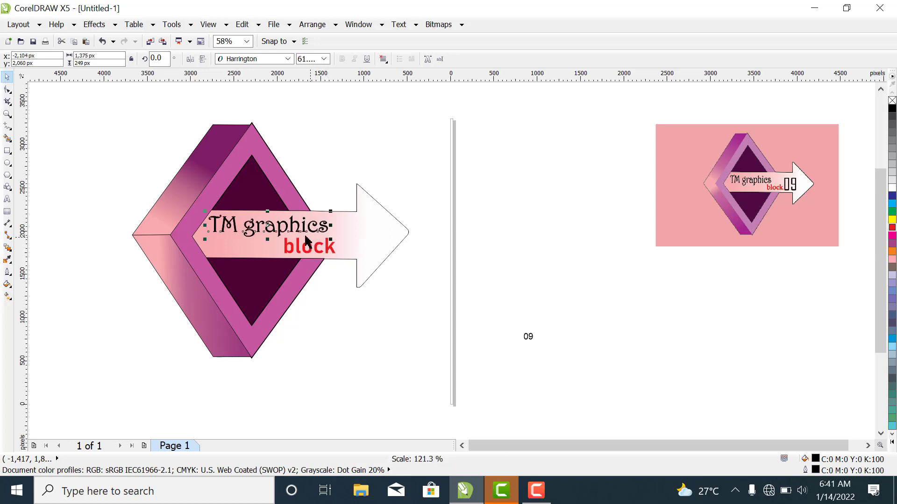
pyautogui.click(581, 274)
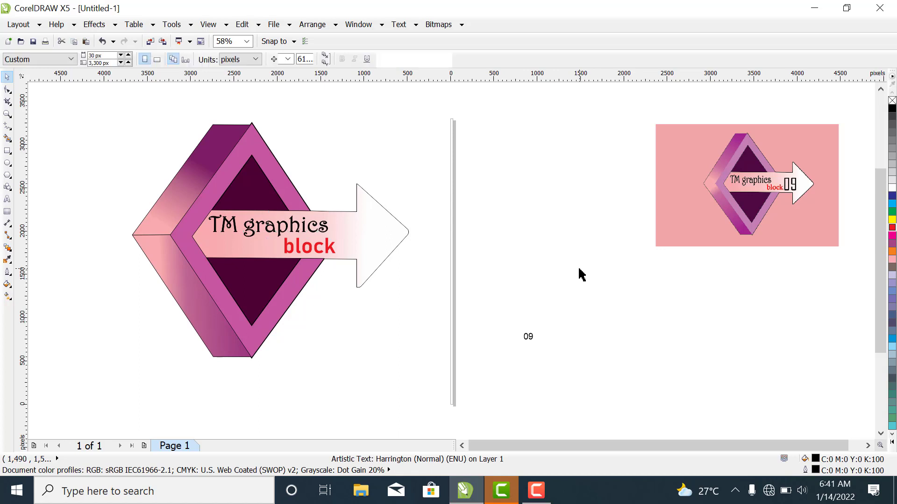
# - Enlarge the "09" text to about 475 px wide and set its font to Agency FB
pyautogui.moveTo(528, 337); pyautogui.dragTo(520, 252)
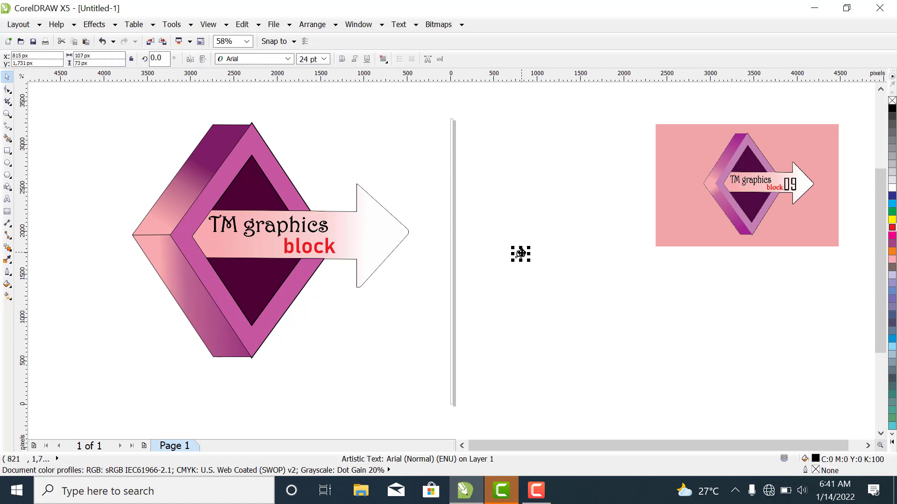
pyautogui.moveTo(530, 262); pyautogui.dragTo(561, 293)
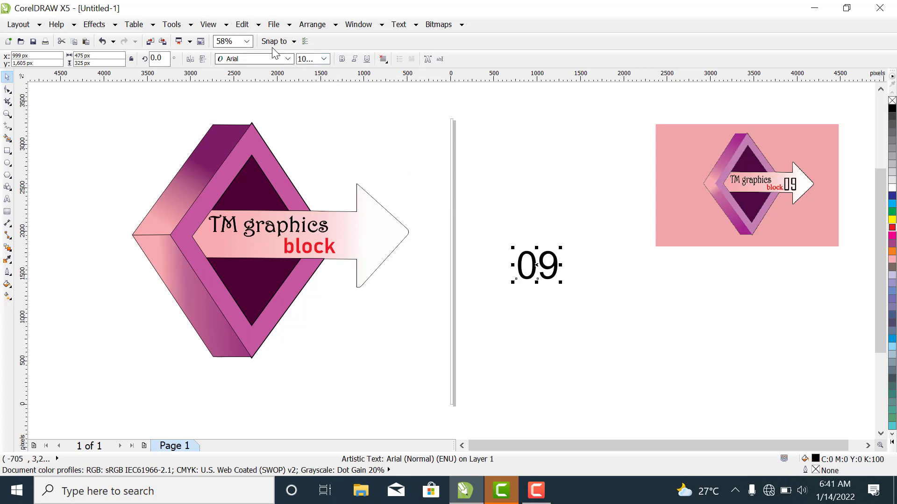
pyautogui.click(289, 59)
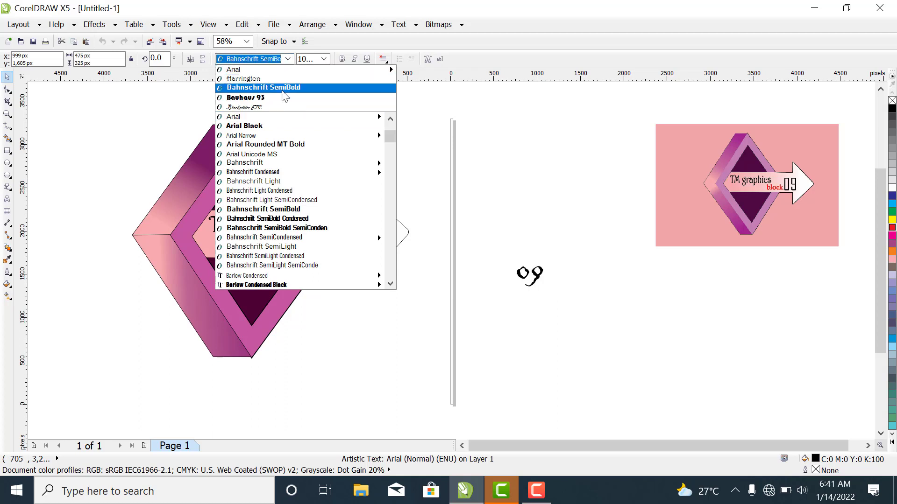
pyautogui.moveTo(273, 74)
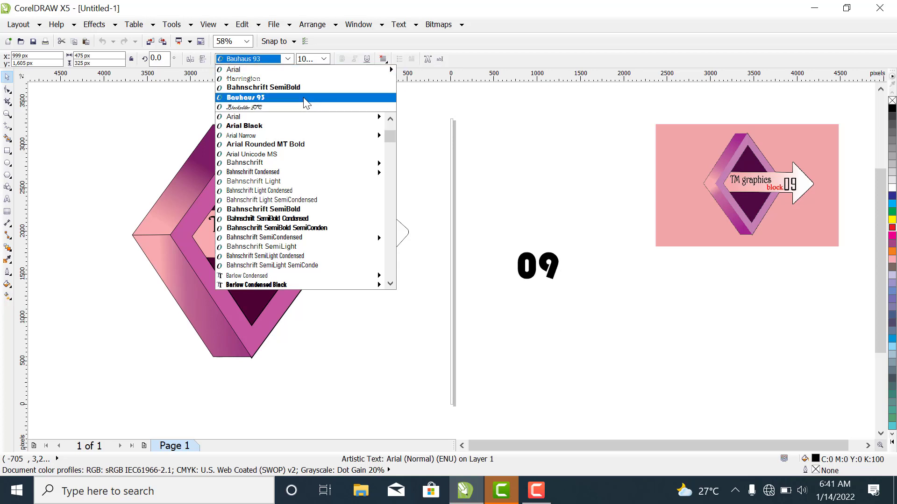
pyautogui.write('ag')
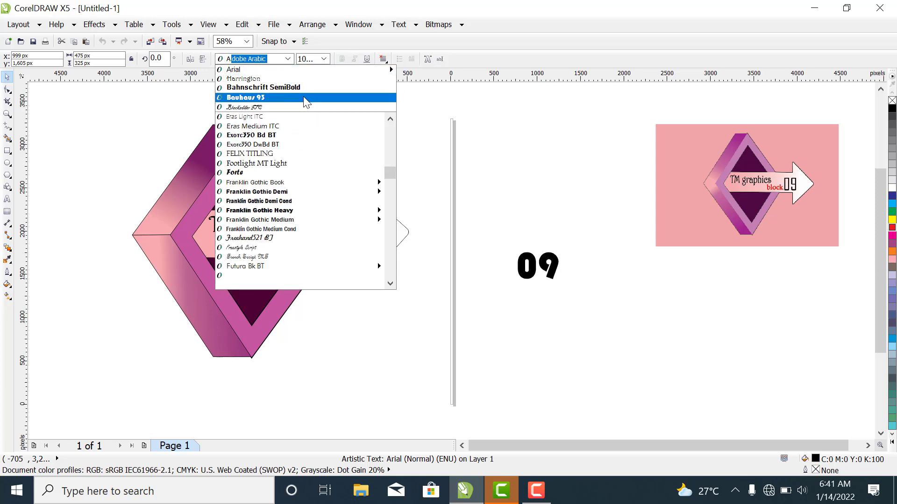
pyautogui.write('g')
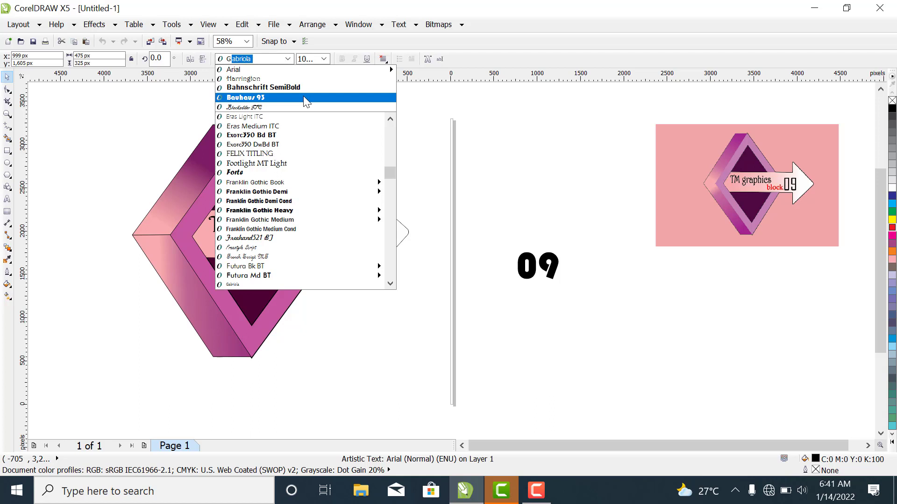
pyautogui.click(304, 97)
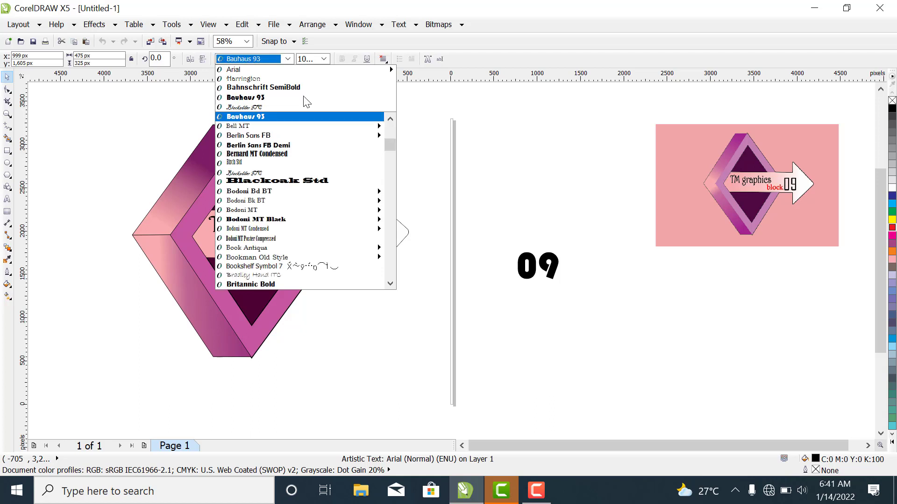
pyautogui.write('Agency FB')
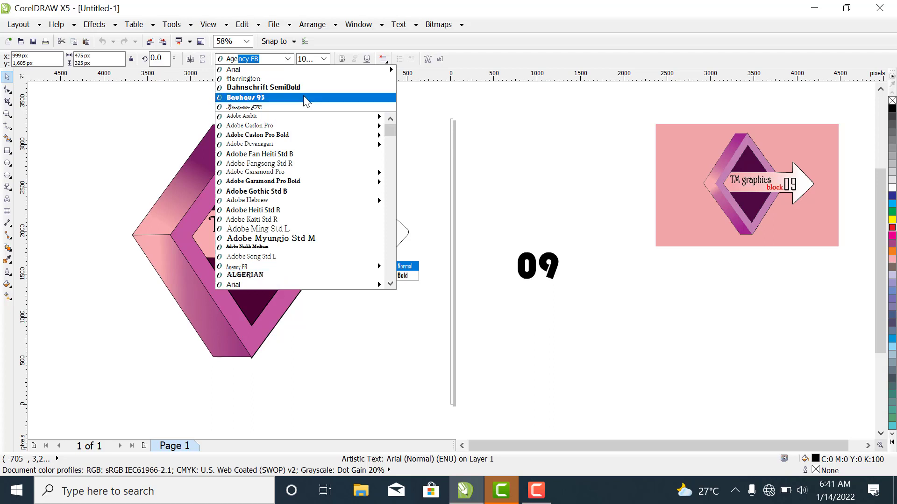
pyautogui.press('Down')
pyautogui.press('Down')
pyautogui.press('Down')
pyautogui.press('Down')
pyautogui.press('Down')
pyautogui.press('Down')
pyautogui.press('Down')
pyautogui.press('Down')
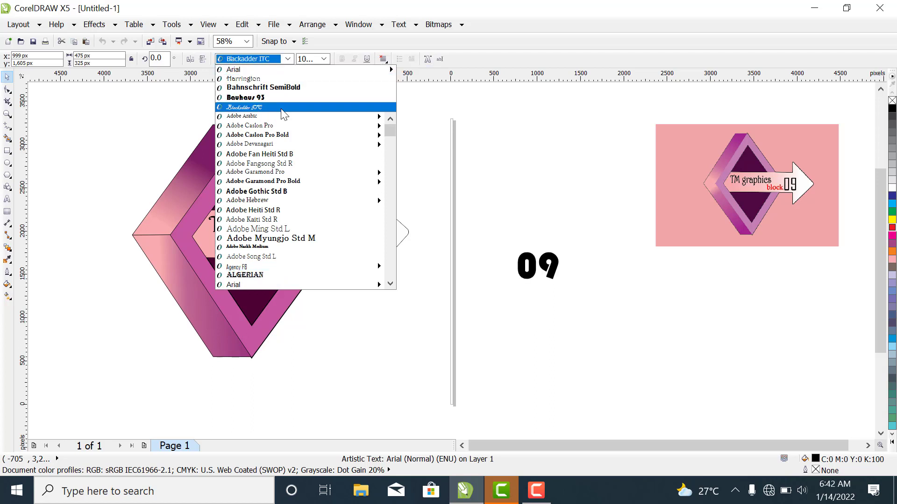
pyautogui.press('Down')
pyautogui.press('Down')
pyautogui.press('Down')
pyautogui.press('Down')
pyautogui.press('Down')
pyautogui.press('Down')
pyautogui.press('Down')
pyautogui.press('Down')
pyautogui.press('Down')
pyautogui.press('Down')
pyautogui.press('Down')
pyautogui.press('Down')
pyautogui.press('Down')
pyautogui.press('Down')
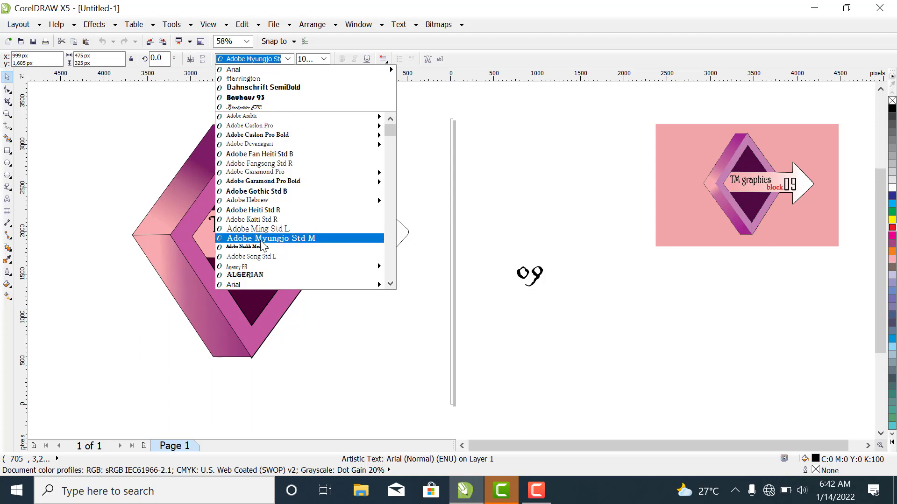
pyautogui.click(251, 270)
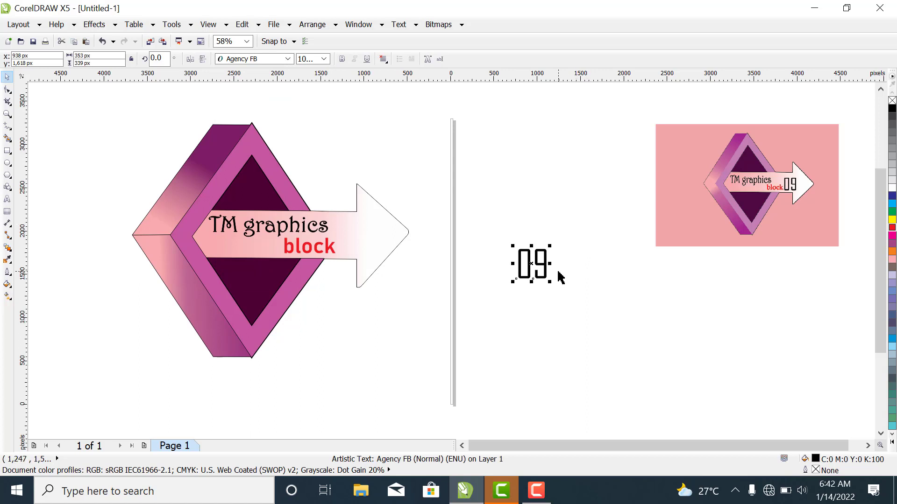
# - Move the "09" text higher in the empty area beside the artwork and give it a 1 px outline
pyautogui.moveTo(539, 266); pyautogui.dragTo(535, 188)
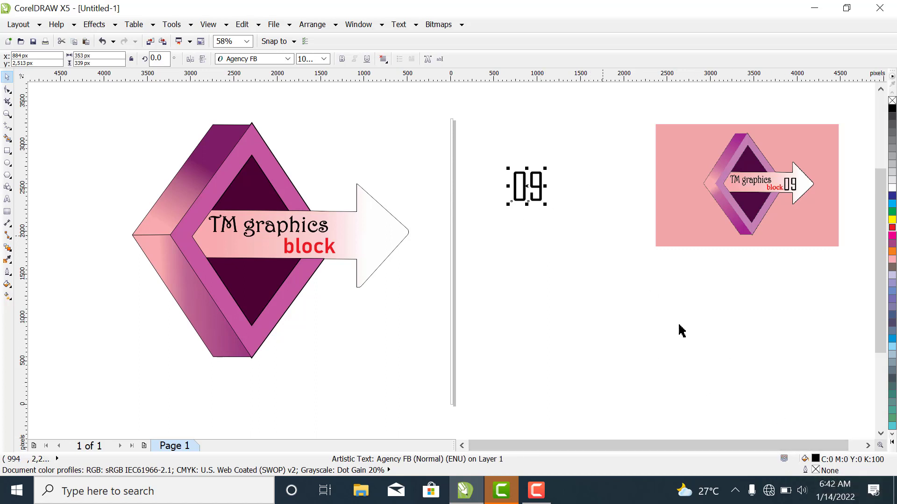
pyautogui.doubleClick(814, 470)
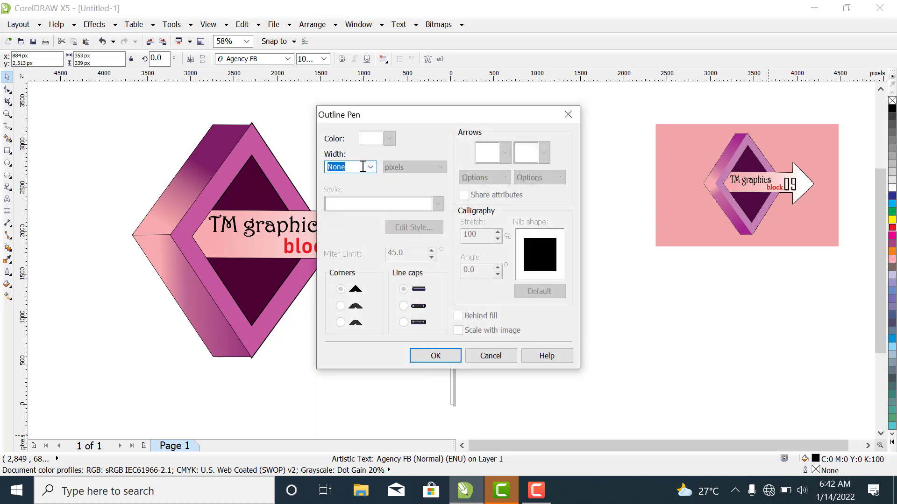
pyautogui.click(371, 167)
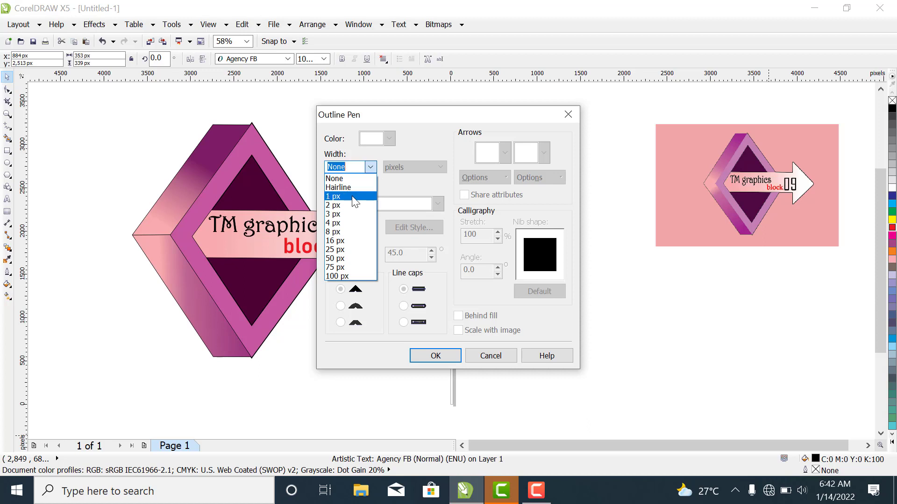
pyautogui.click(355, 196)
pyautogui.click(434, 355)
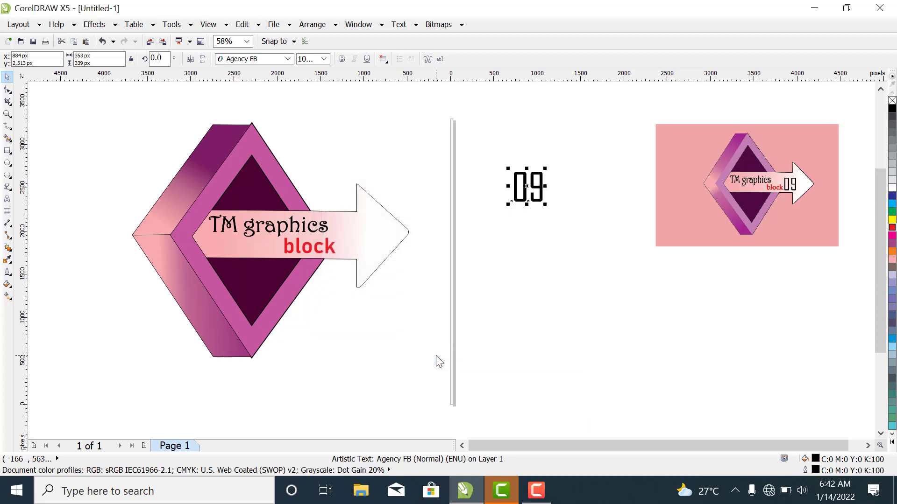
pyautogui.click(585, 295)
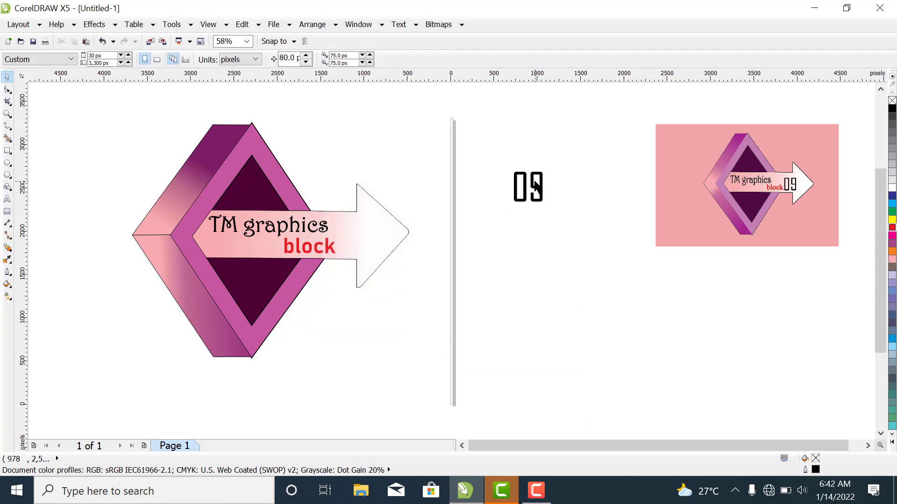
# - Place the "09" text on the arrow directly after the word "block"
pyautogui.click(536, 193)
pyautogui.moveTo(526, 189); pyautogui.dragTo(359, 240)
pyautogui.click(567, 266)
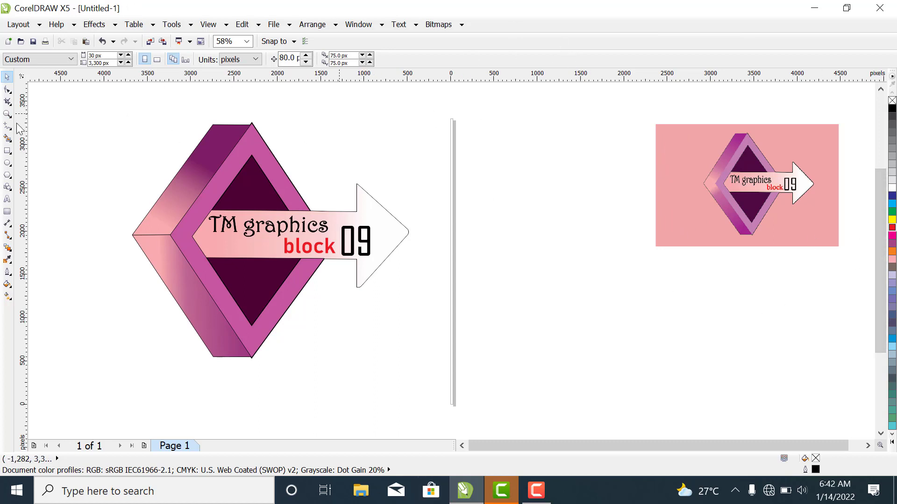
# - Draw a background rectangle about 4,454 × 3,090 px around the whole diamond-and-arrow artwork
pyautogui.click(7, 150)
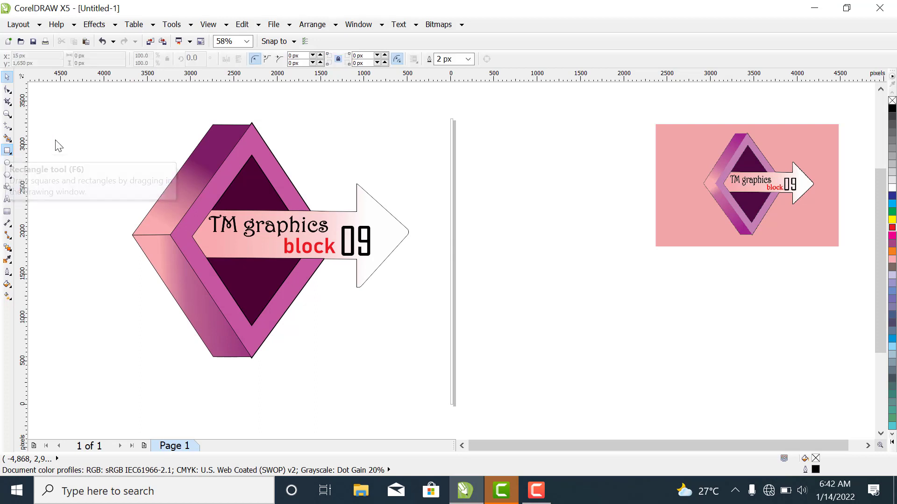
pyautogui.moveTo(65, 102); pyautogui.dragTo(450, 370)
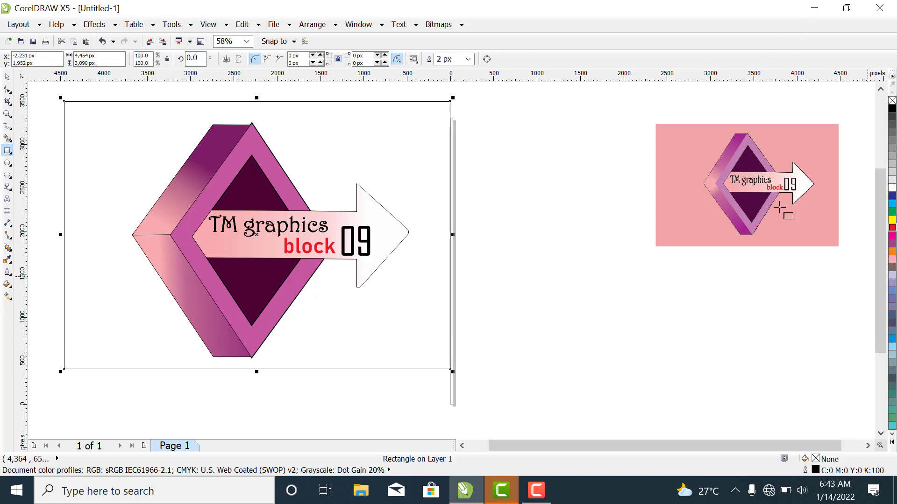
pyautogui.click(7, 77)
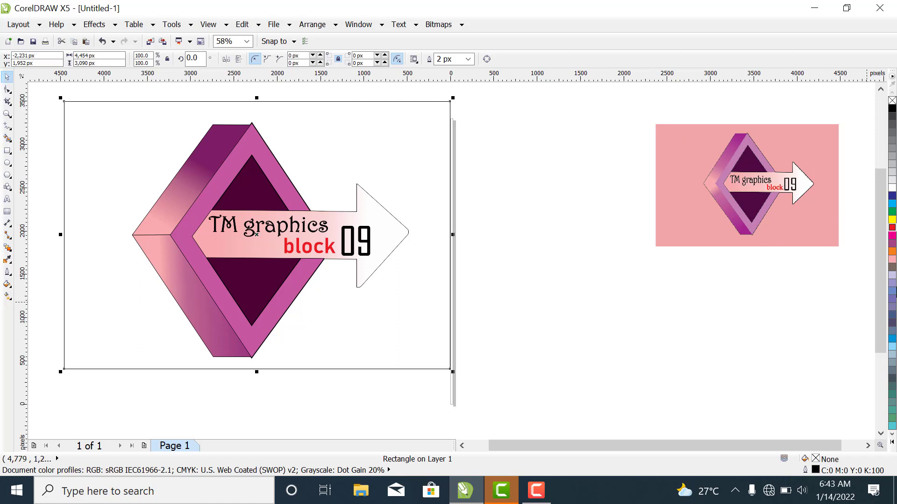
# - Fill the background rectangle with pink C0 M40 Y20 K0, send it behind the artwork and centre it around the design
pyautogui.click(892, 260)
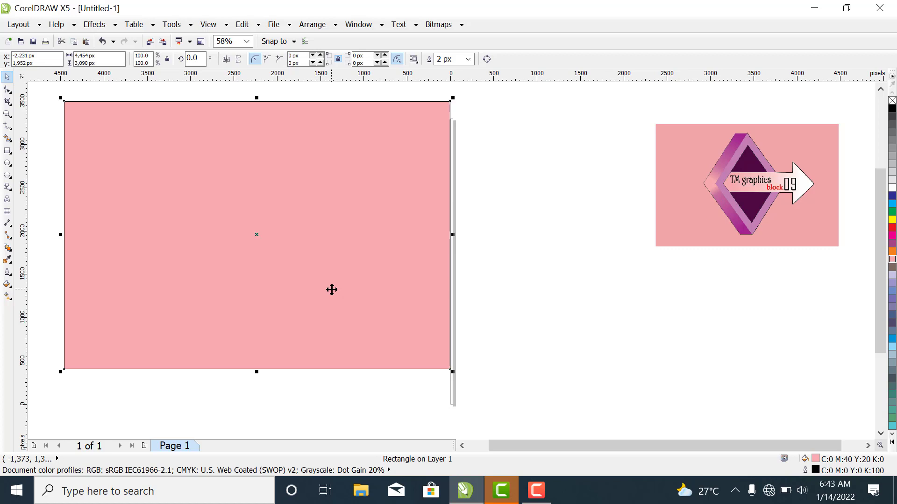
pyautogui.hotkey('shift', 'pagedown')
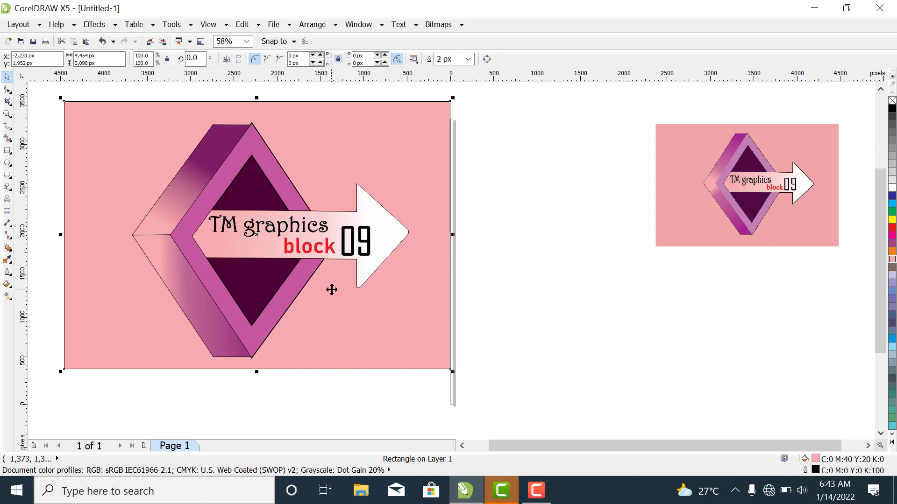
pyautogui.click(559, 228)
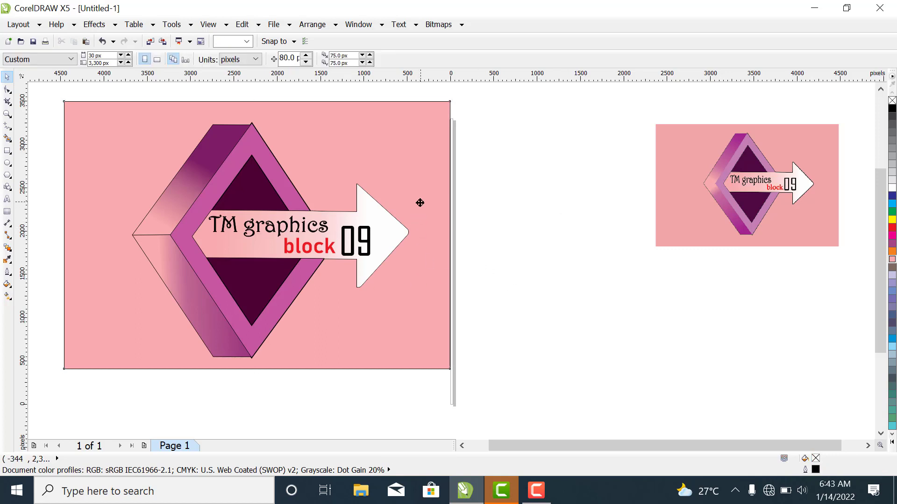
pyautogui.moveTo(419, 203); pyautogui.dragTo(408, 210)
pyautogui.click(511, 249)
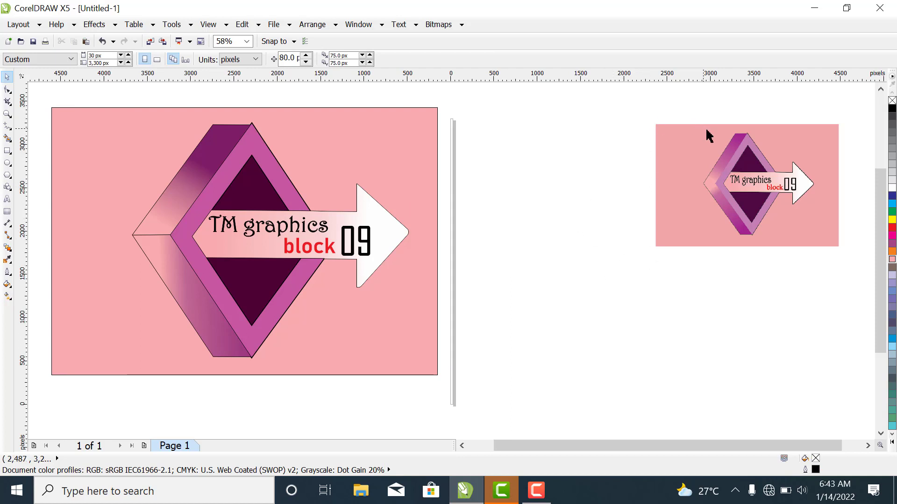
# - Delete the reference bitmap of the infographic template
pyautogui.click(676, 142)
pyautogui.rightClick(676, 142)
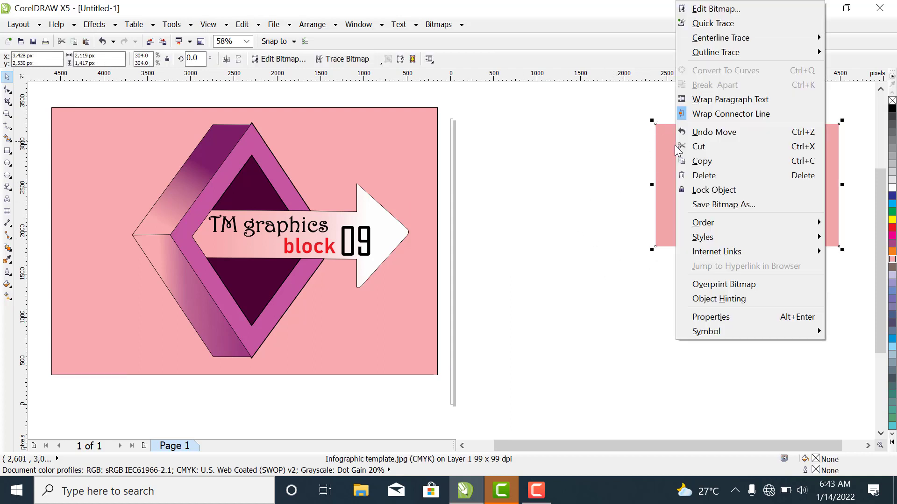
pyautogui.click(703, 176)
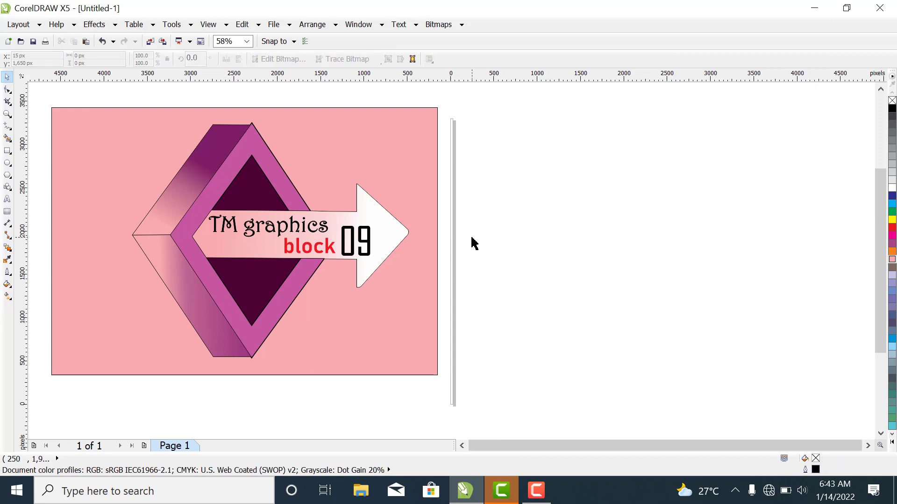
pyautogui.click(561, 185)
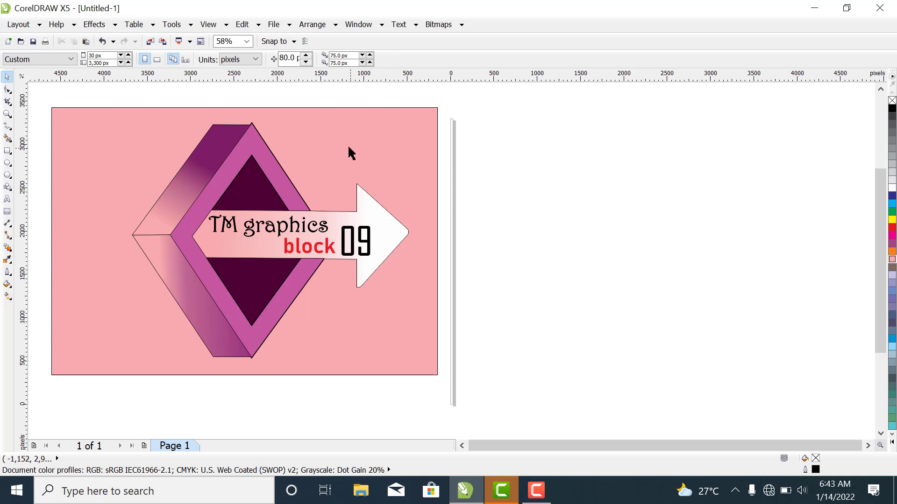
# - Move the pink background rectangle off the artwork into the empty area on the other side of the page
pyautogui.moveTo(350, 148); pyautogui.dragTo(788, 150)
pyautogui.moveTo(106, 115); pyautogui.dragTo(420, 392)
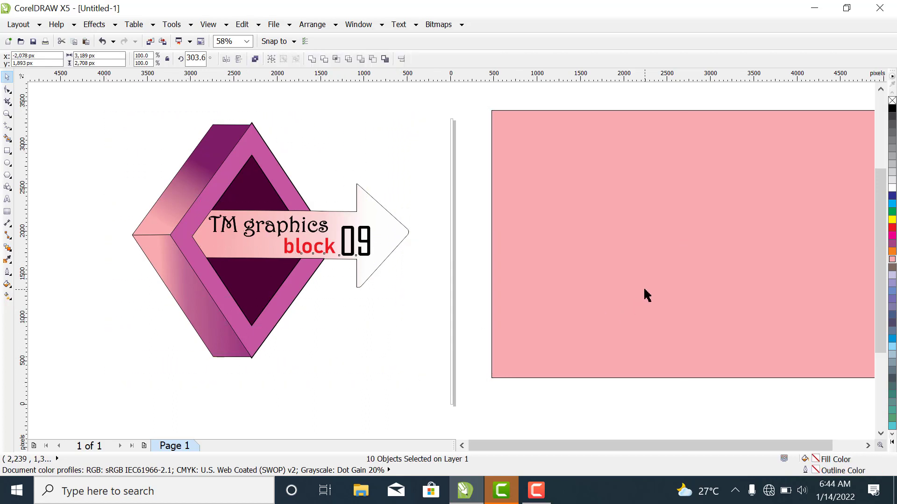
pyautogui.moveTo(647, 295); pyautogui.dragTo(617, 297)
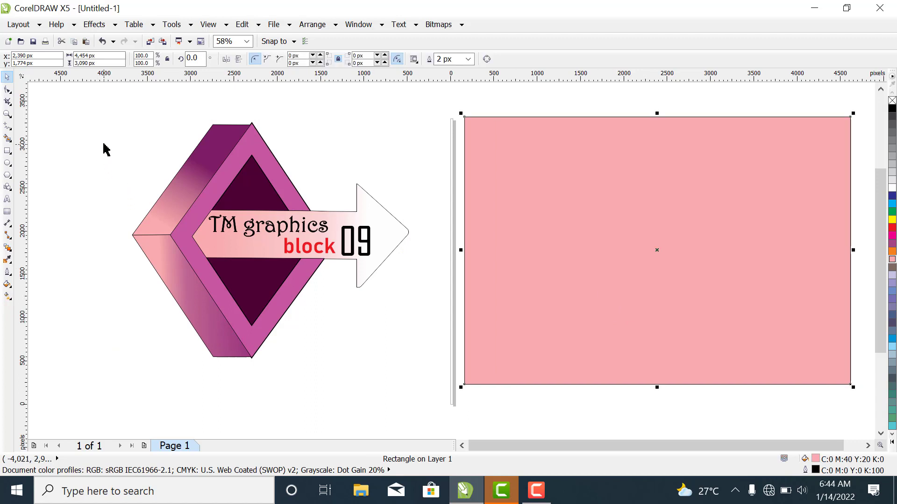
# - Remove the outlines from all objects of the diamond-and-arrow artwork, including its texts
pyautogui.moveTo(120, 126); pyautogui.dragTo(275, 156)
pyautogui.moveTo(110, 107); pyautogui.dragTo(420, 385)
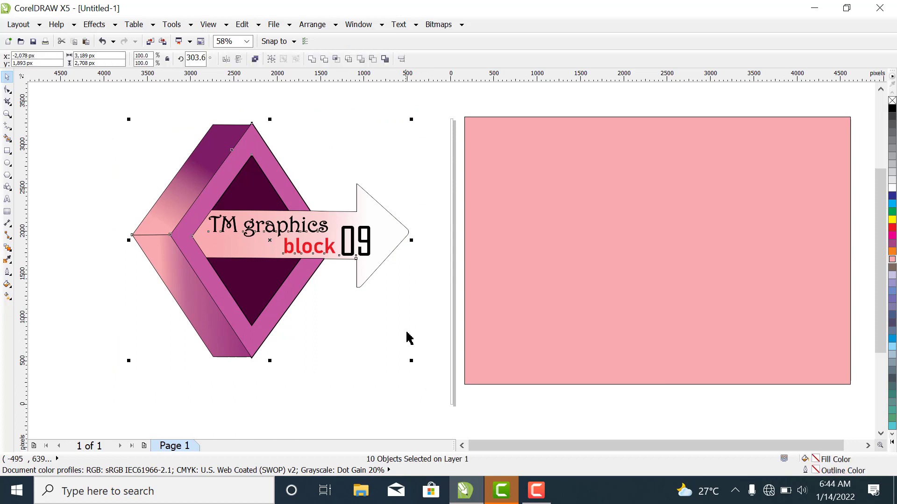
pyautogui.rightClick(891, 101)
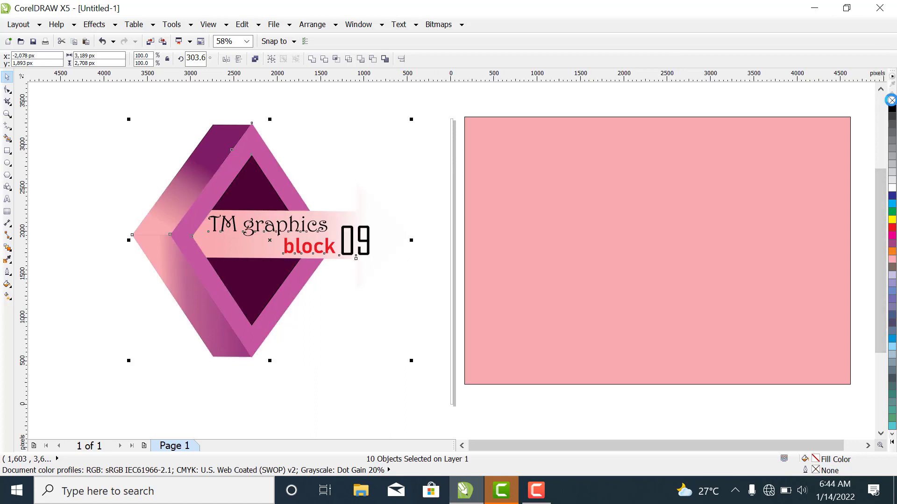
pyautogui.click(384, 182)
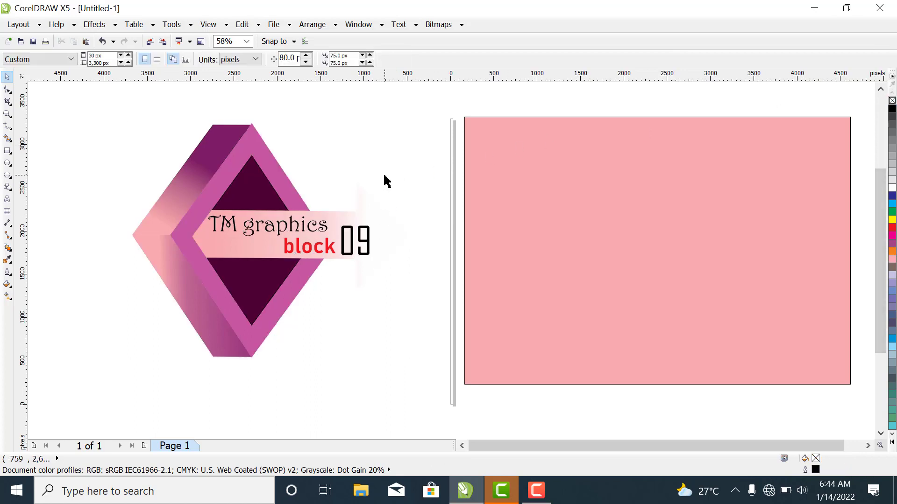
# - Try removing the gradient fill from the arrow shape, and undo that change
pyautogui.click(379, 241)
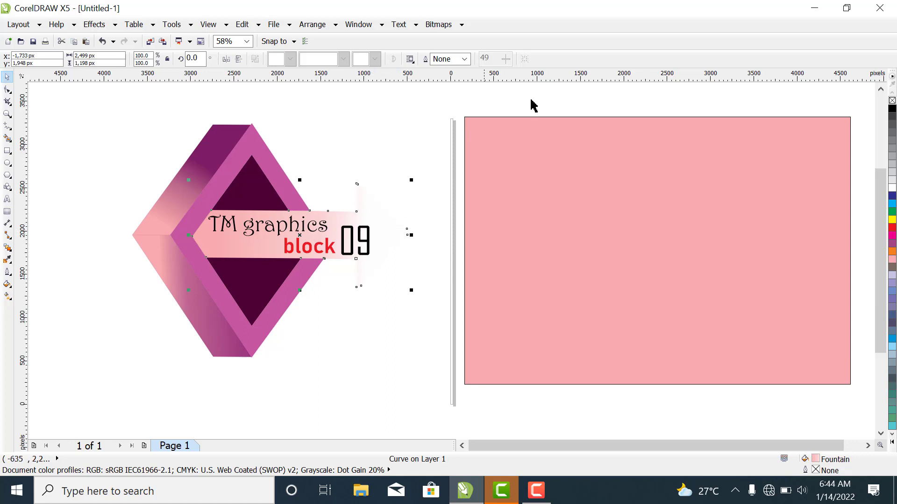
pyautogui.click(892, 101)
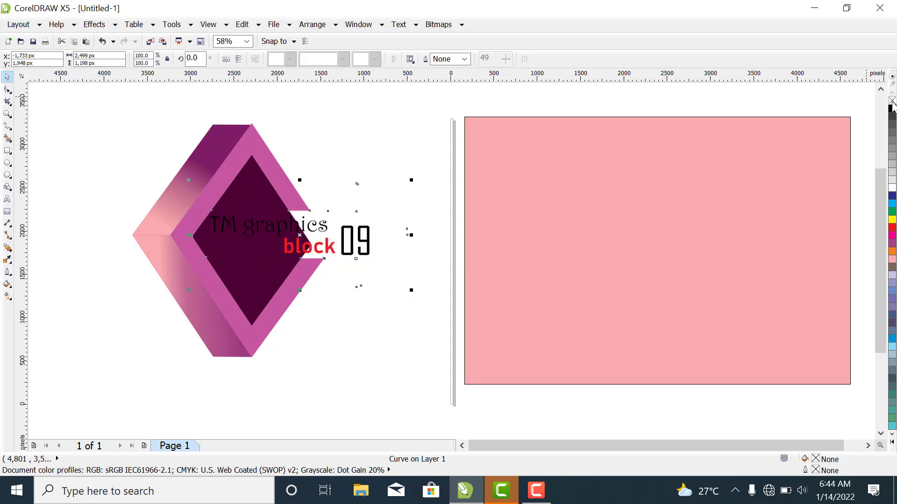
pyautogui.hotkey('ctrl', 'z')
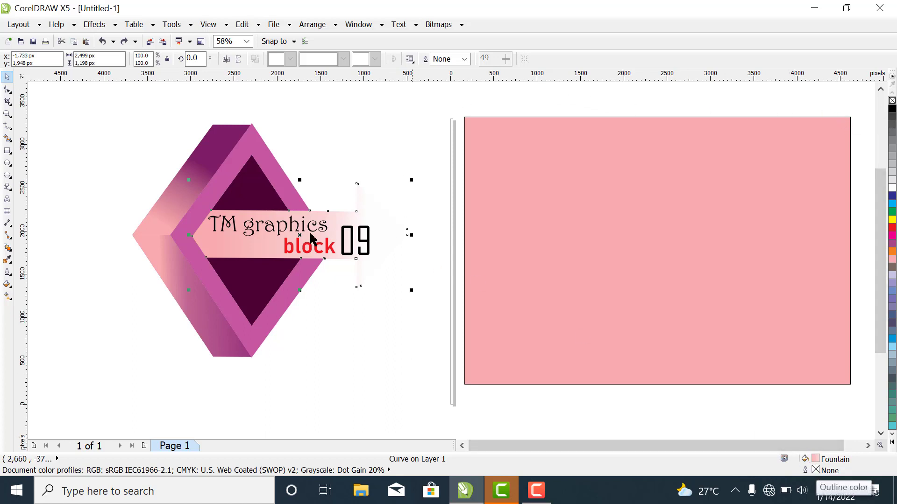
# - Give the arrow shape a black outline 1 px wide
pyautogui.click(347, 318)
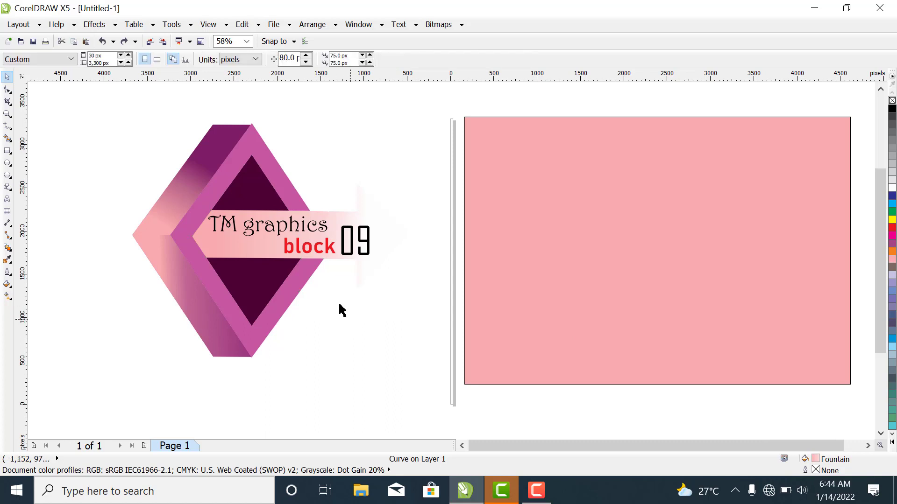
pyautogui.click(268, 253)
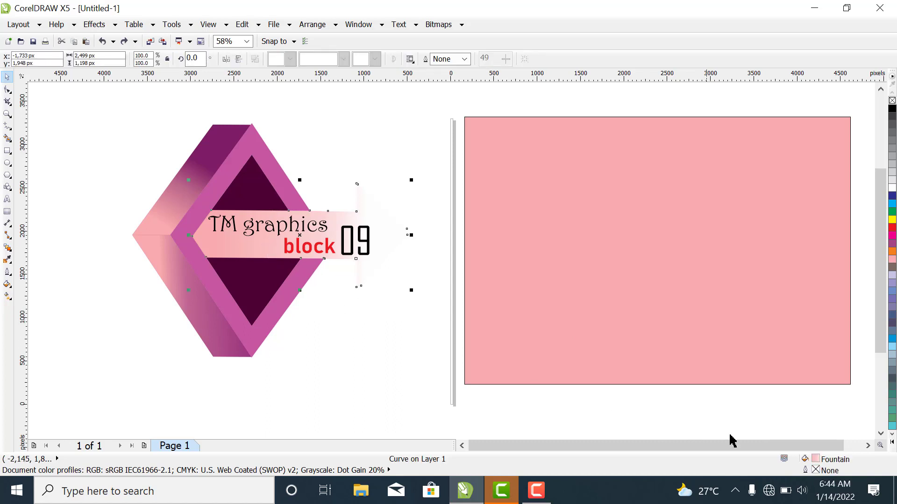
pyautogui.doubleClick(819, 475)
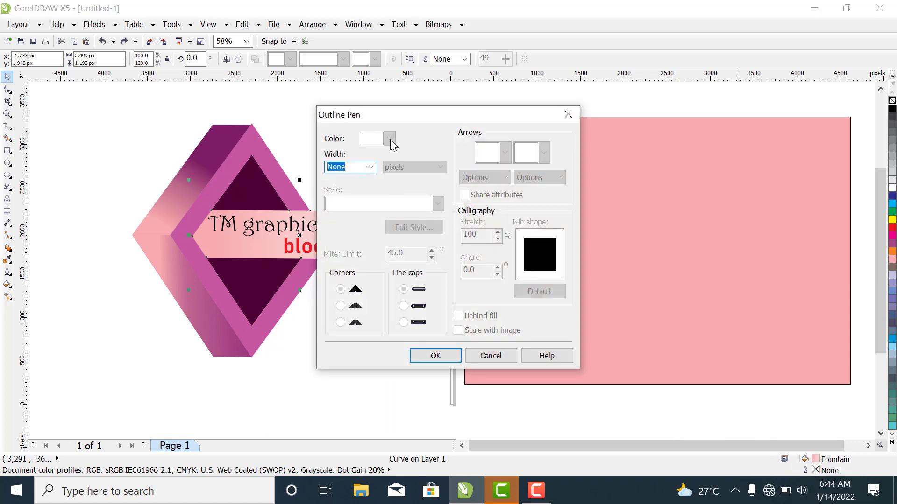
pyautogui.click(370, 167)
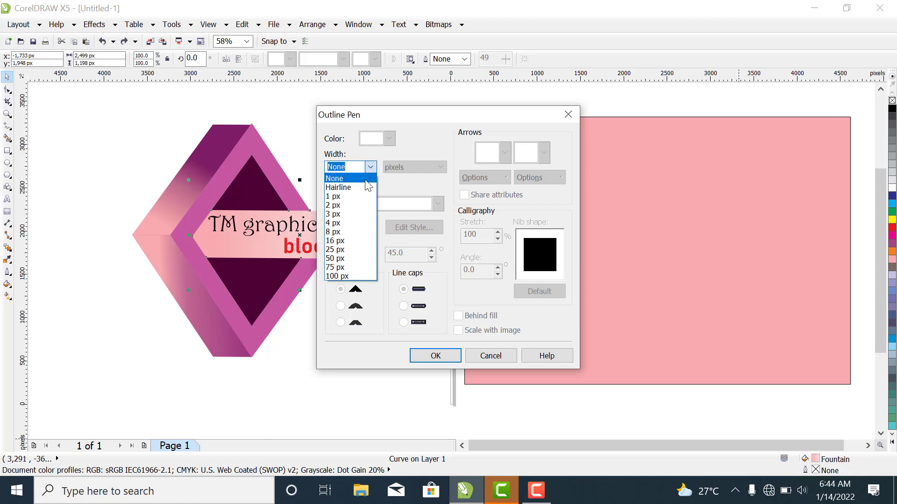
pyautogui.click(348, 196)
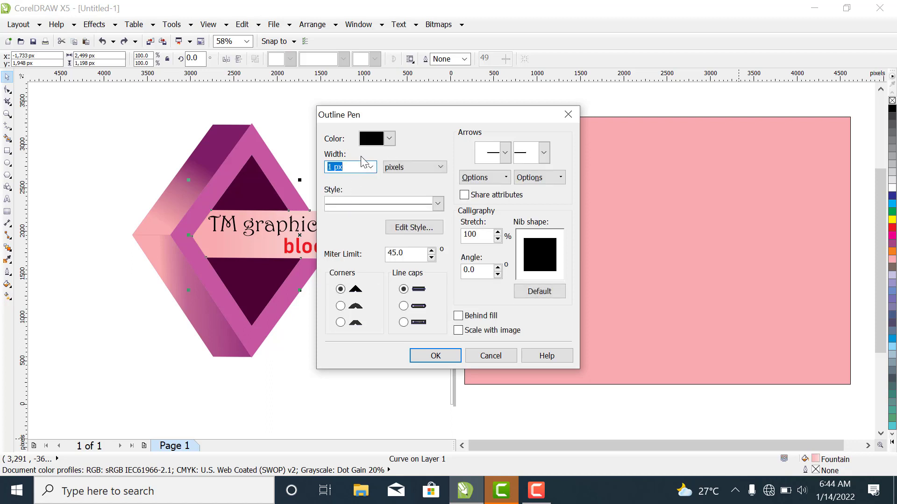
pyautogui.click(436, 356)
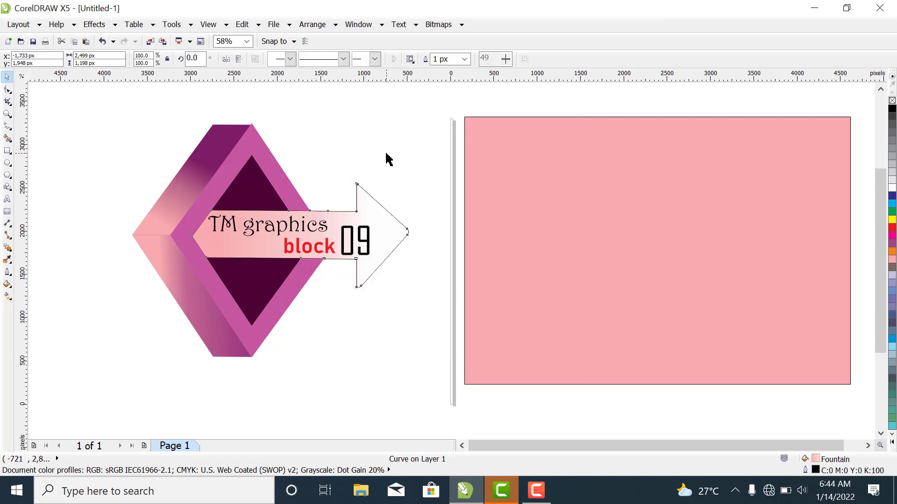
pyautogui.click(386, 160)
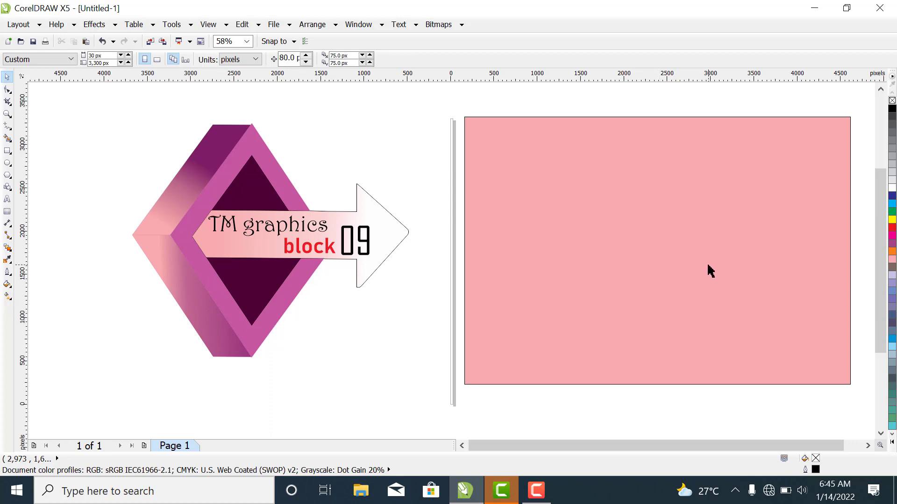
# - Group all objects of the diamond-and-arrow artwork and move the pink rectangle behind it as a backdrop
pyautogui.moveTo(716, 272); pyautogui.dragTo(759, 260)
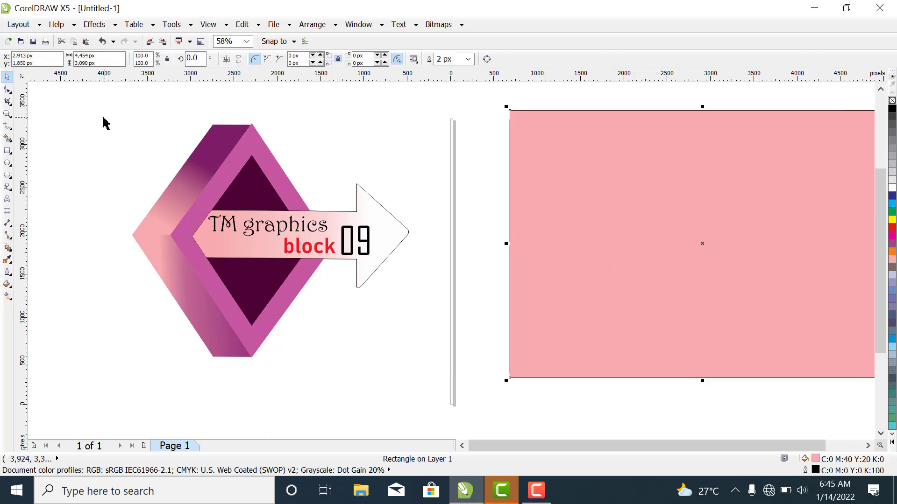
pyautogui.moveTo(93, 112); pyautogui.dragTo(425, 368)
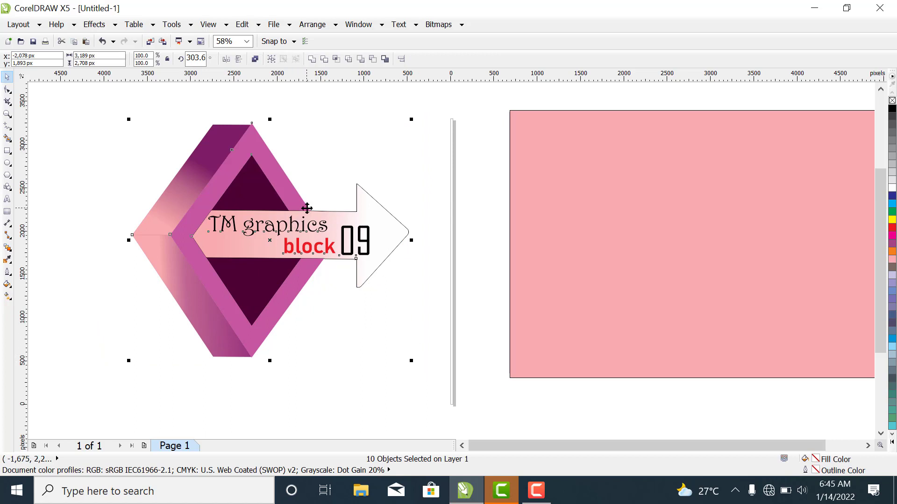
pyautogui.rightClick(307, 208)
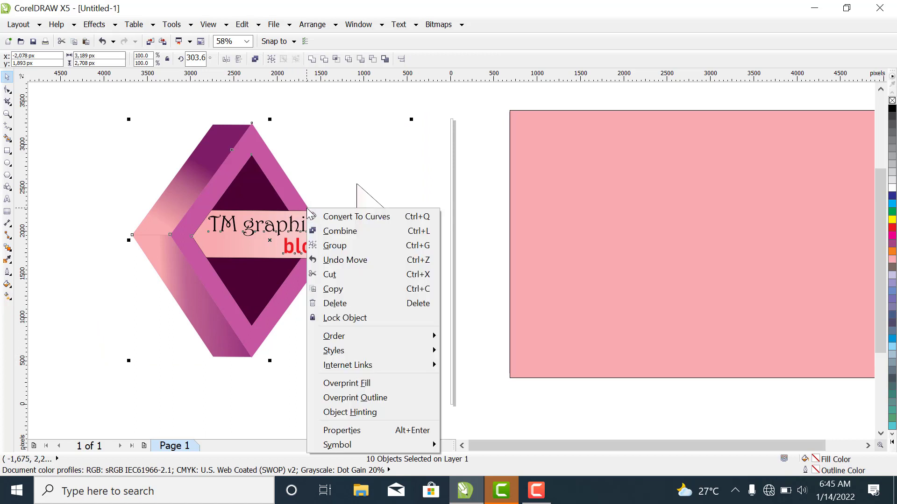
pyautogui.click(331, 246)
pyautogui.click(370, 160)
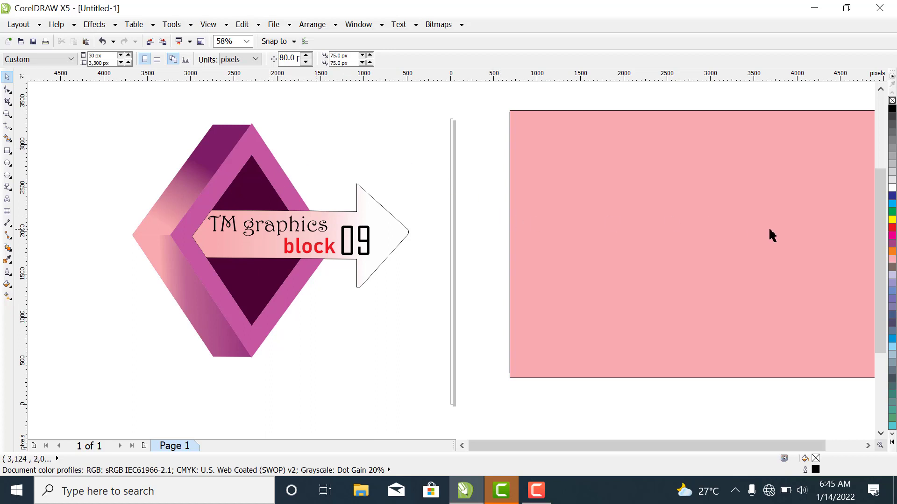
pyautogui.moveTo(759, 230); pyautogui.dragTo(323, 221)
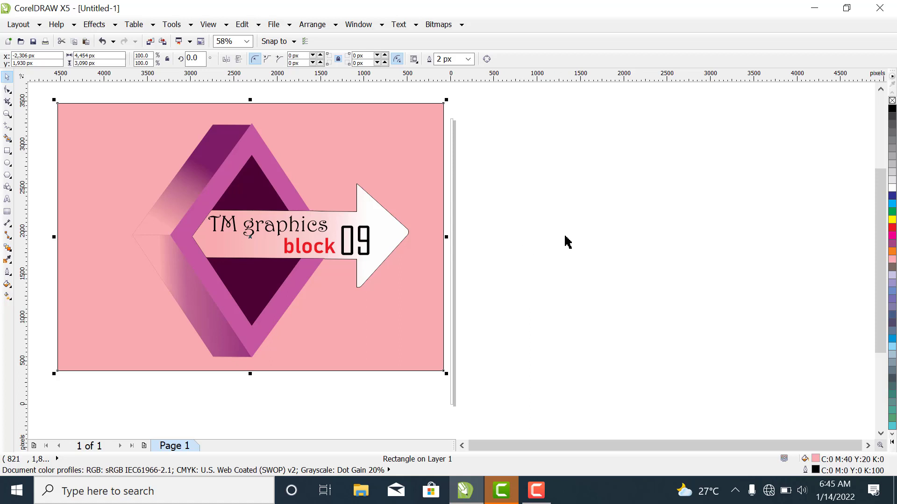
pyautogui.click(527, 245)
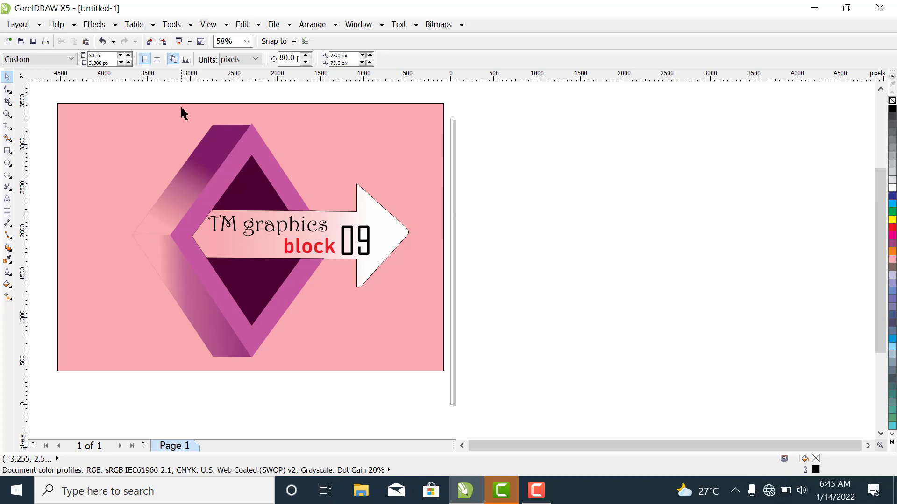
# - Try black, two greys, red, yellow, green and blue as the fill of the background rectangle
pyautogui.click(388, 146)
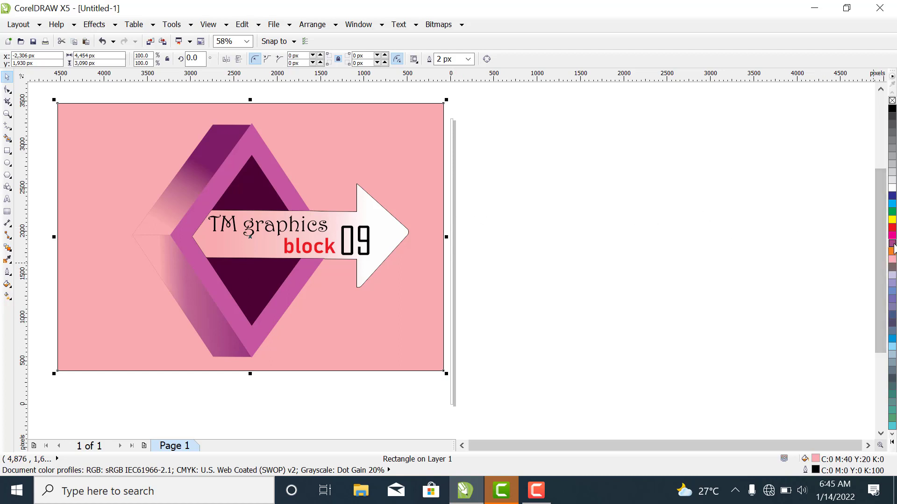
pyautogui.click(892, 111)
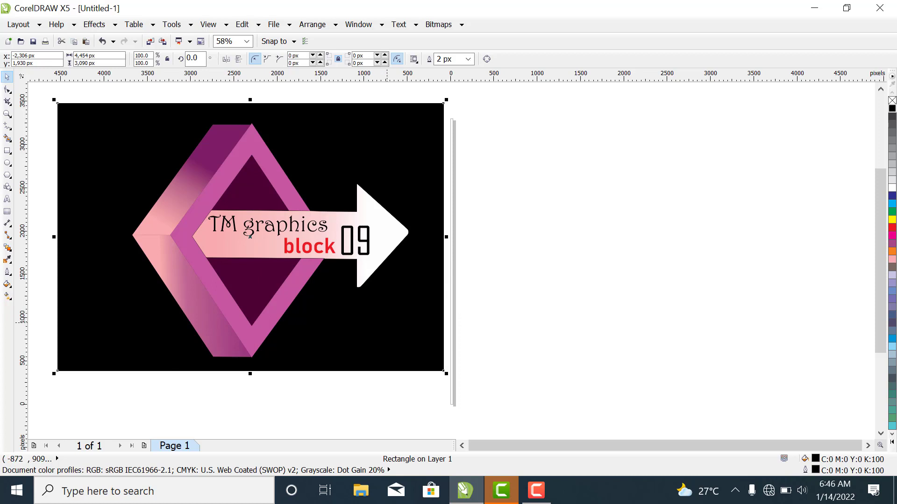
pyautogui.click(892, 141)
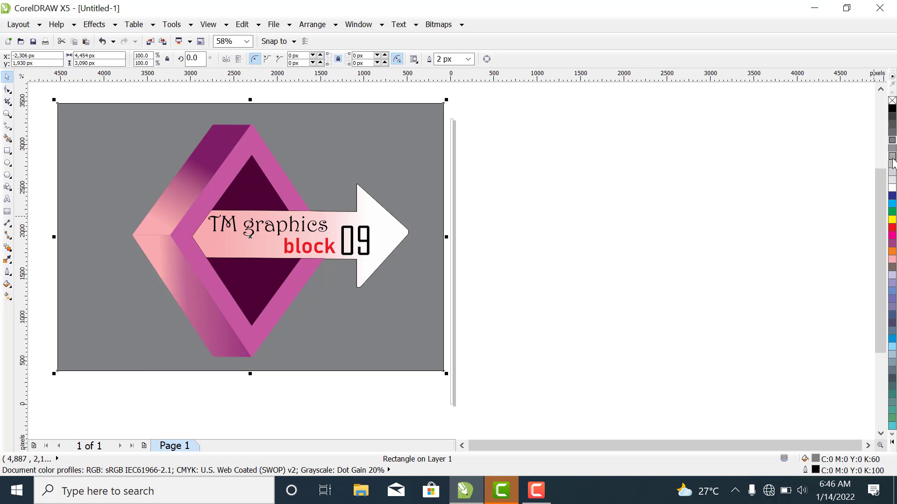
pyautogui.click(893, 159)
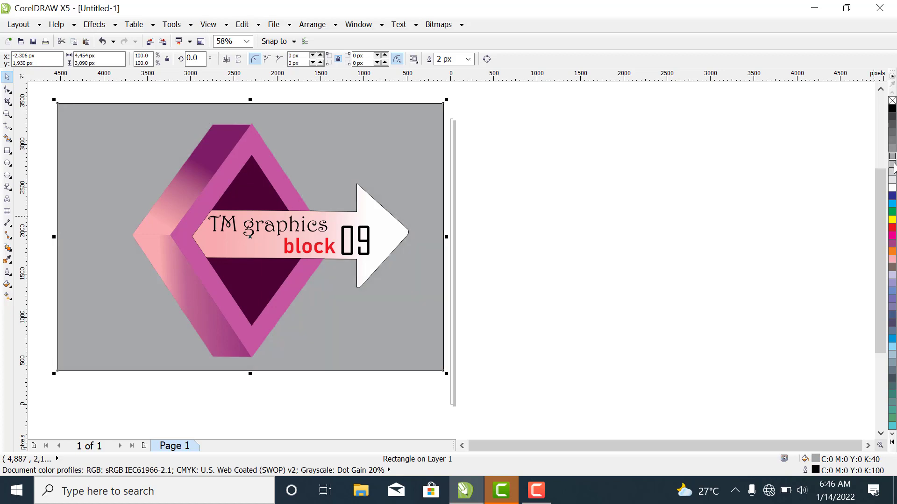
pyautogui.click(892, 230)
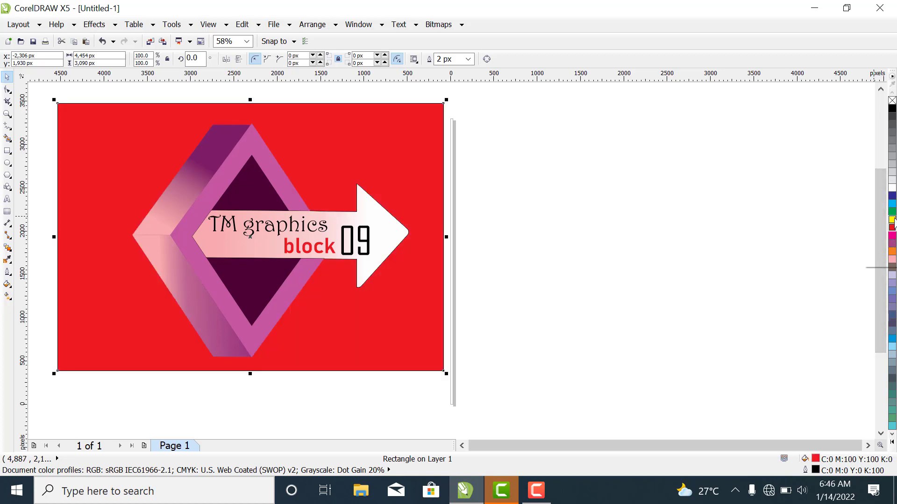
pyautogui.click(892, 219)
pyautogui.click(892, 212)
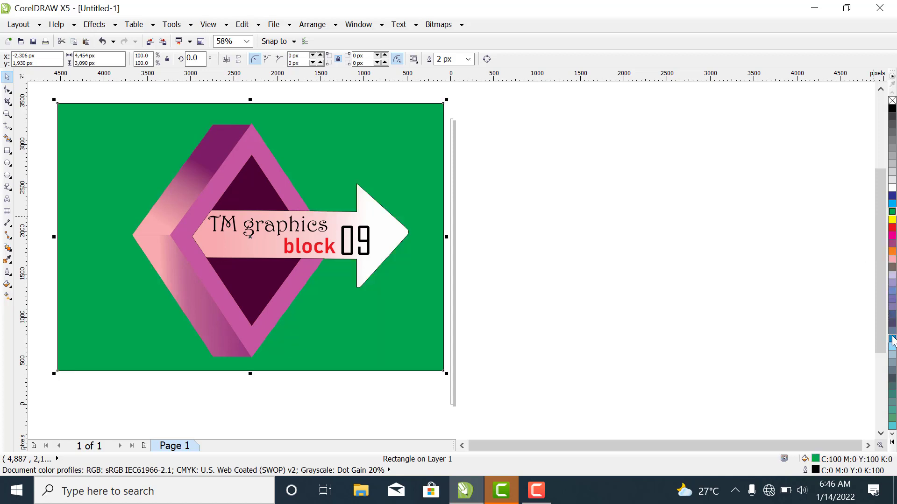
pyautogui.click(892, 443)
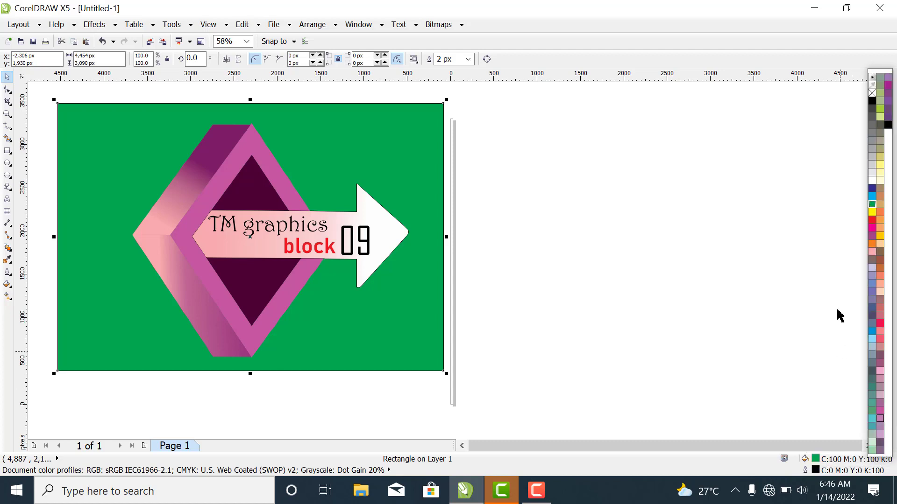
pyautogui.click(872, 189)
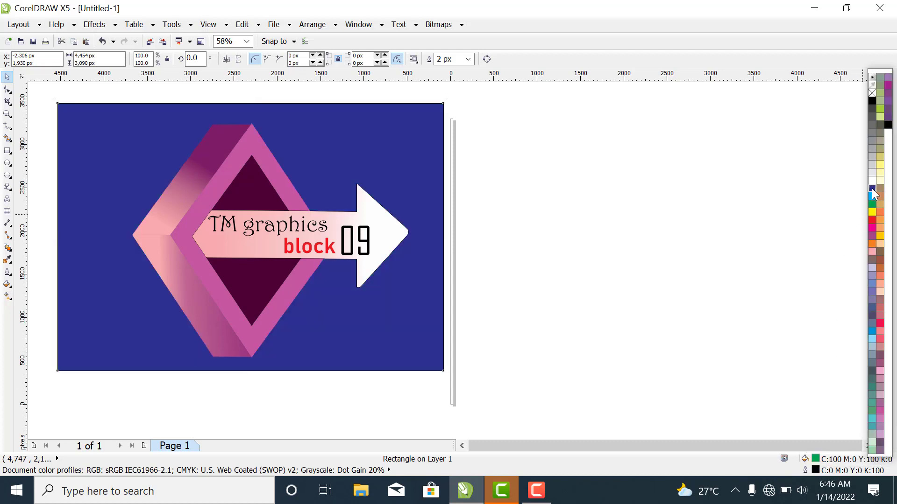
pyautogui.click(584, 276)
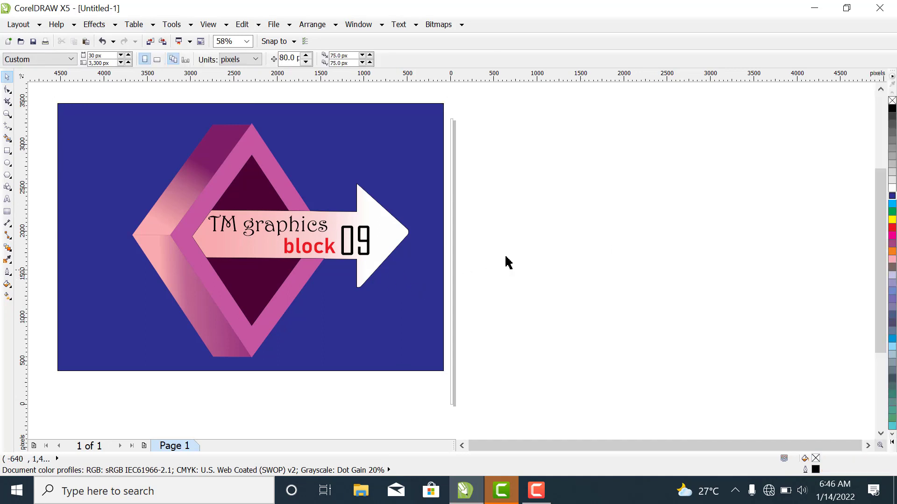
# - Fill the background rectangle with a uniform dark navy, C 93, M 84, Y 22, K 66, using the CMYK colour model
pyautogui.click(101, 131)
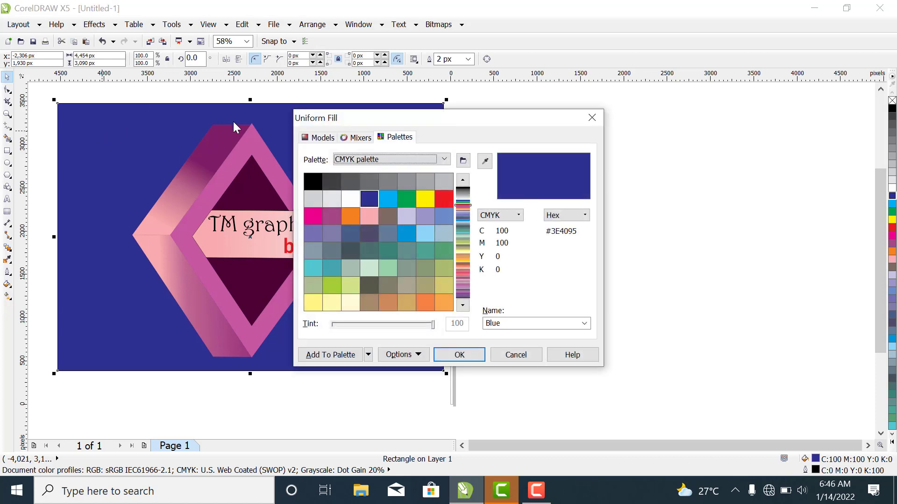
pyautogui.click(320, 138)
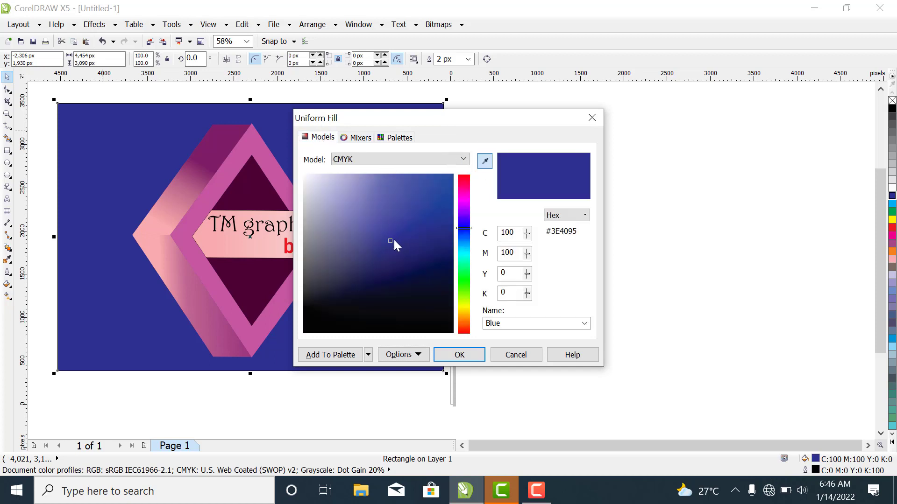
pyautogui.click(407, 255)
pyautogui.moveTo(408, 255); pyautogui.dragTo(432, 273)
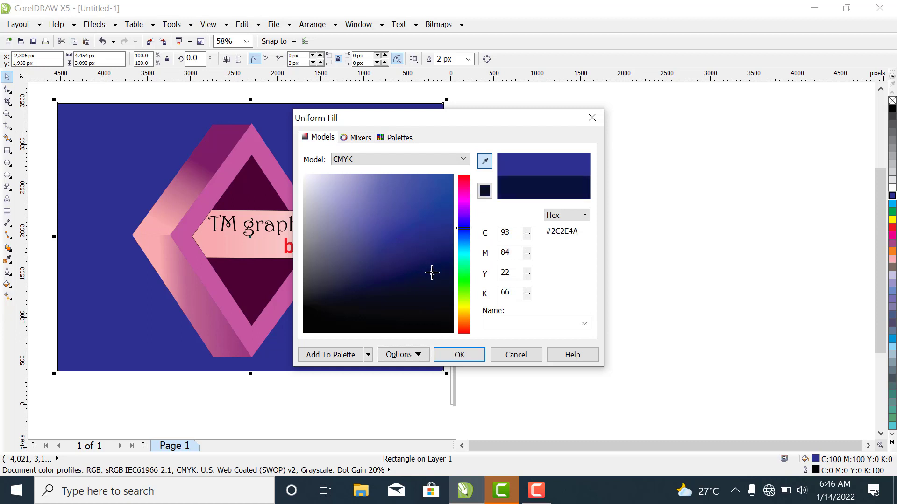
pyautogui.click(459, 353)
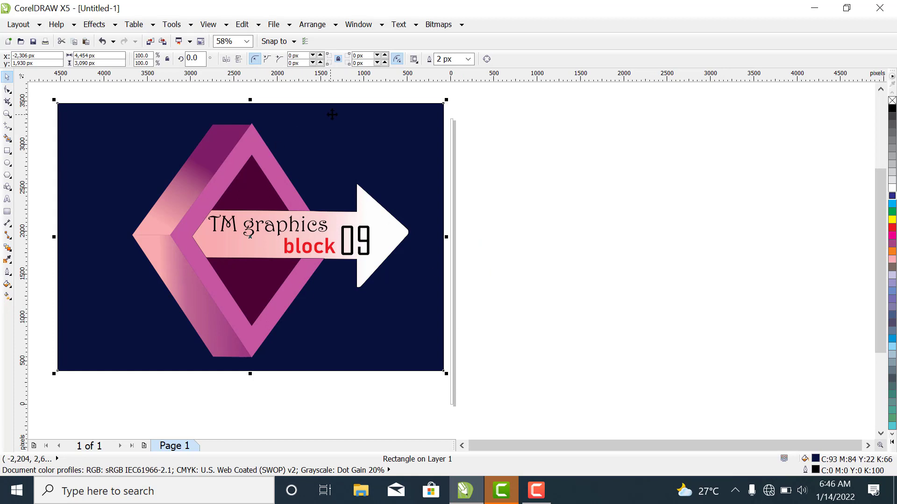